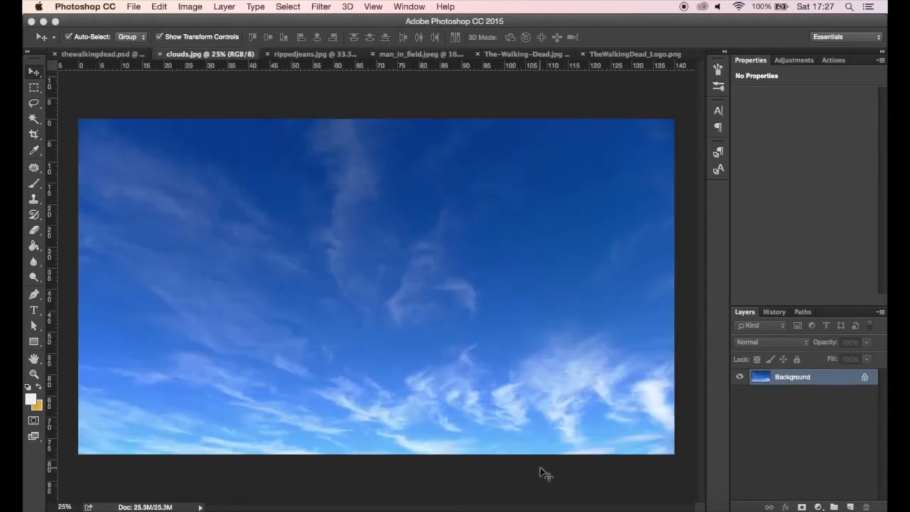
Copy the entire clouds.jpg image and paste it into man_in_field.jpeg as a new layer
key("super+a")
key("super+c")
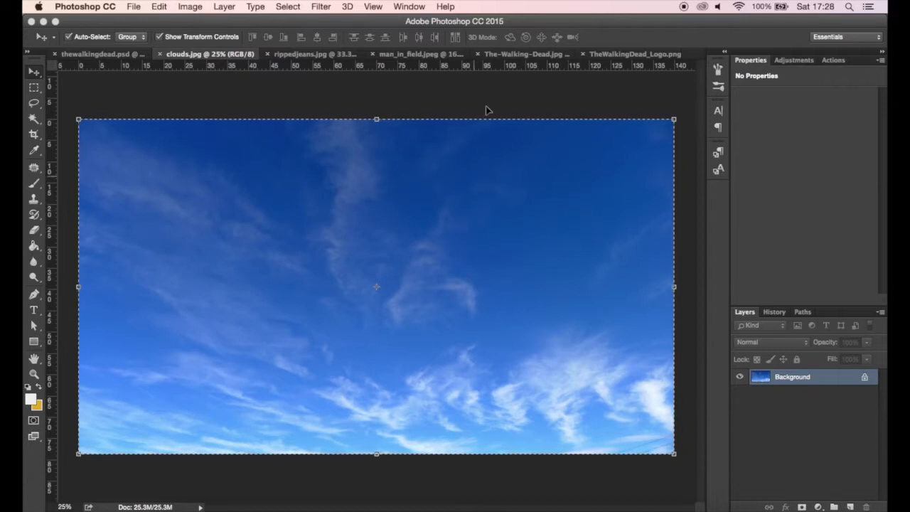
left_click(441, 57)
key("super+v")
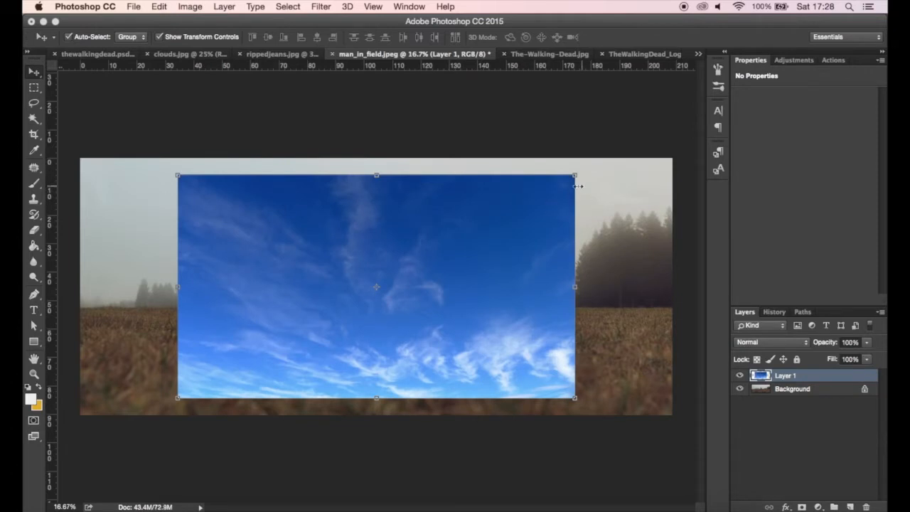
Rotate the pasted clouds 180°, enlarge them to the image width, squash their height to 37.79% and align them with the image's bottom edge
left_click_drag(586, 170, 249, 367)
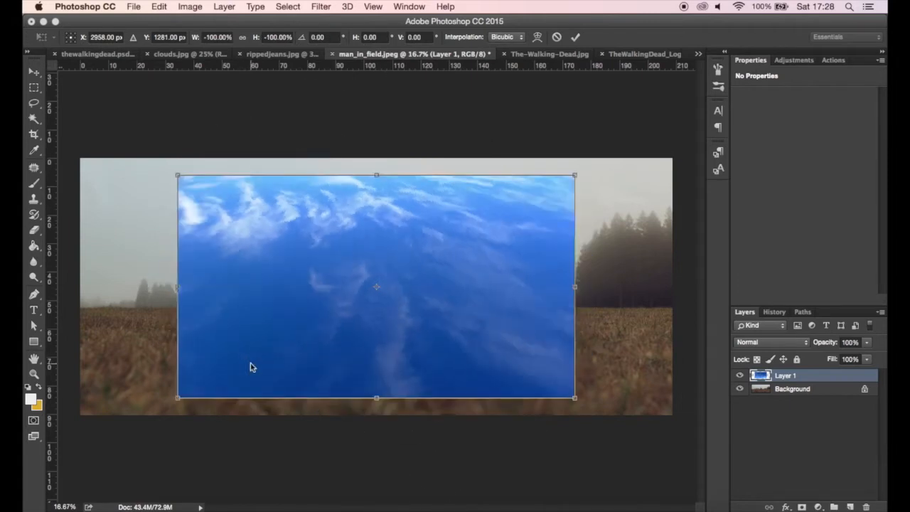
left_click_drag(597, 168, 687, 145)
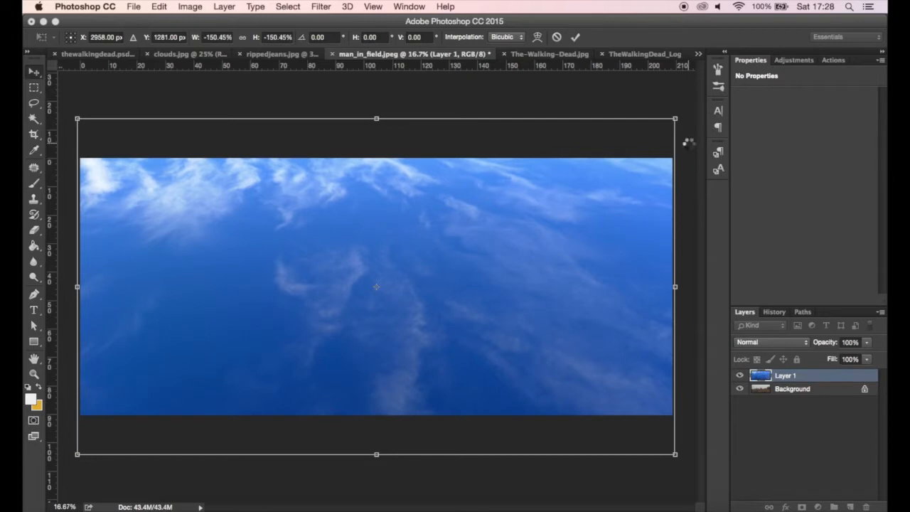
left_click_drag(378, 118, 386, 306)
left_click_drag(377, 454, 377, 434)
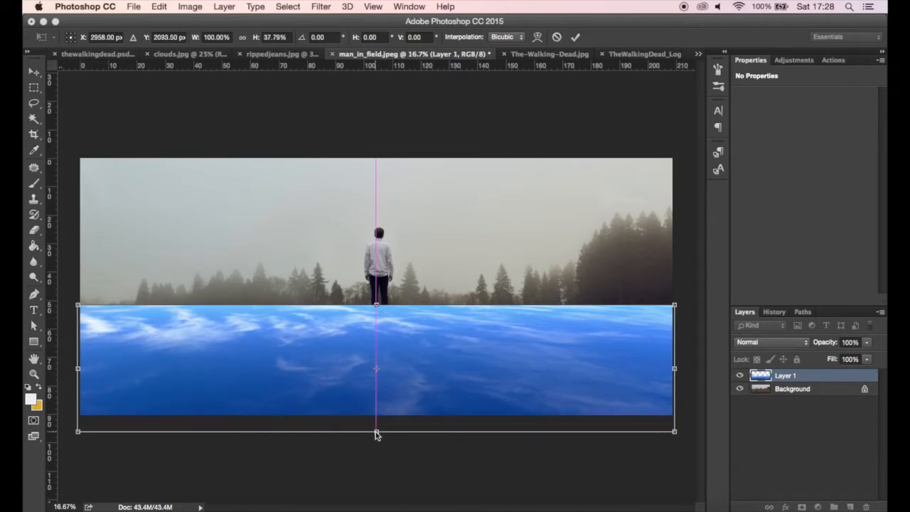
mouse_move(415, 374)
left_mouse_down()
mouse_move(414, 390)
mouse_move(414, 361)
left_mouse_up()
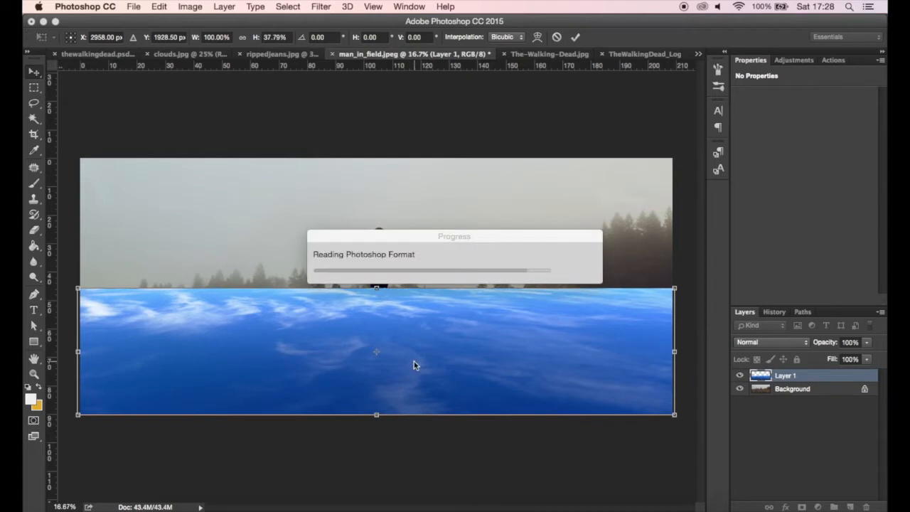
key("Return")
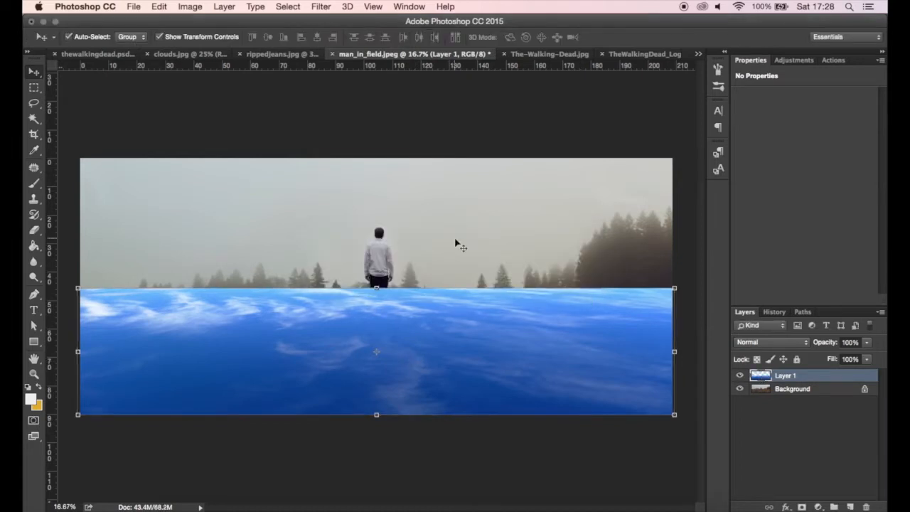
Desaturate the clouds layer with Hue/Saturation, setting Saturation to -100
left_click(199, 5)
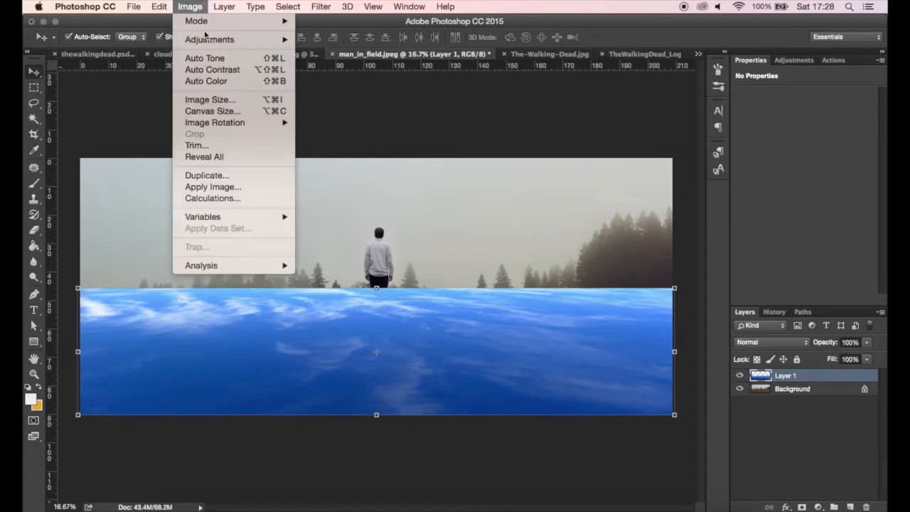
left_click(409, 105)
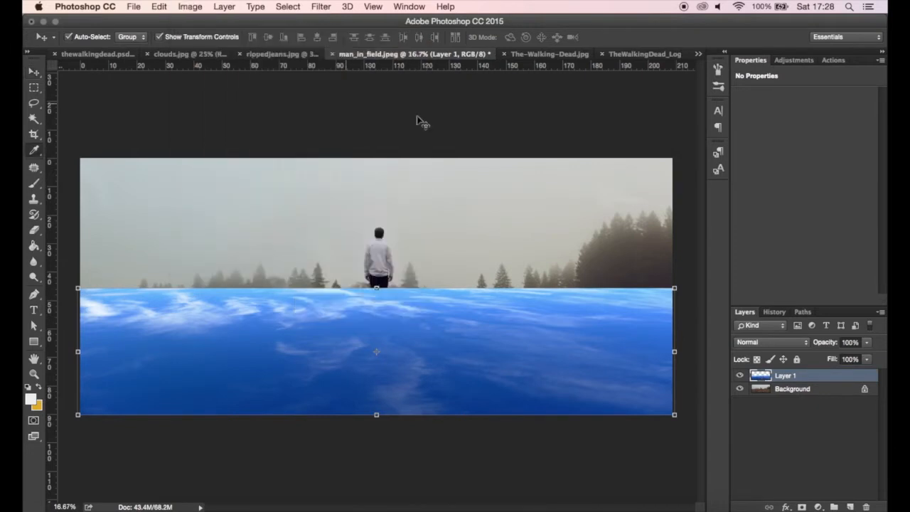
left_click_drag(615, 250, 529, 252)
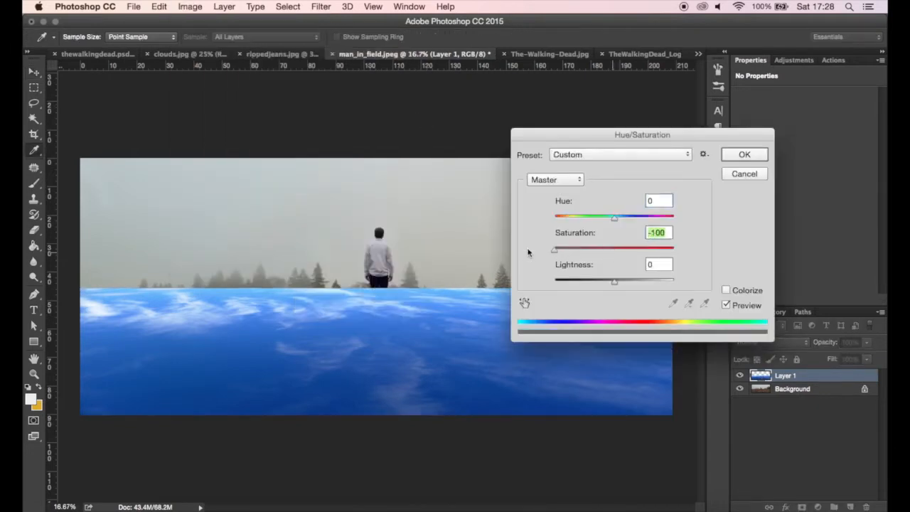
left_click(759, 154)
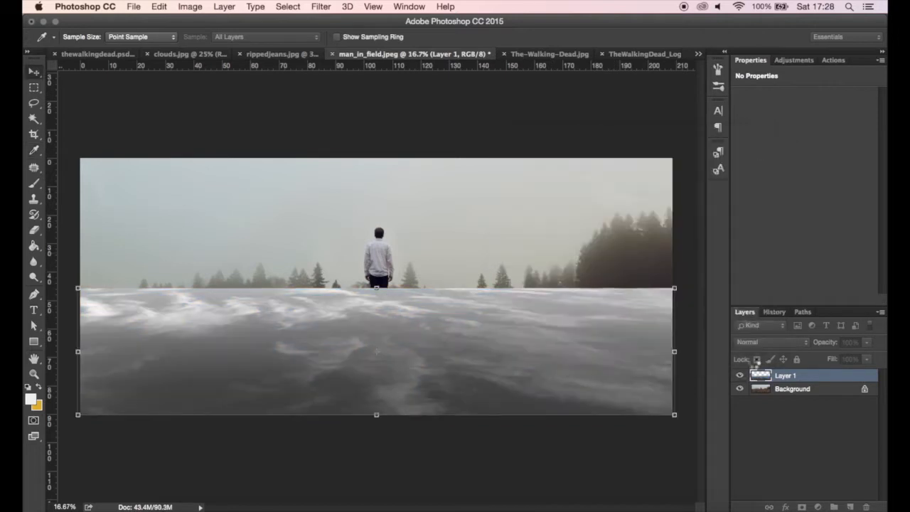
Set the blend mode of the grey clouds layer to Soft Light
key("v")
left_click(763, 344)
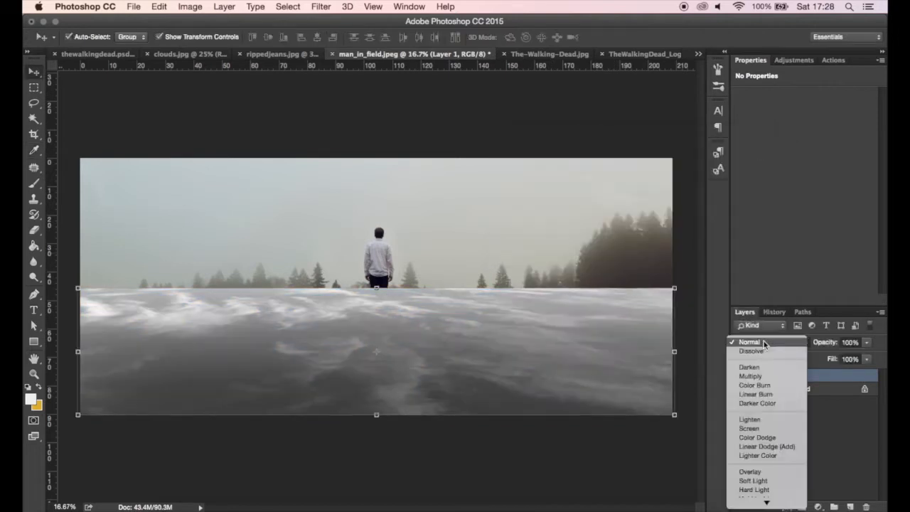
left_click(747, 483)
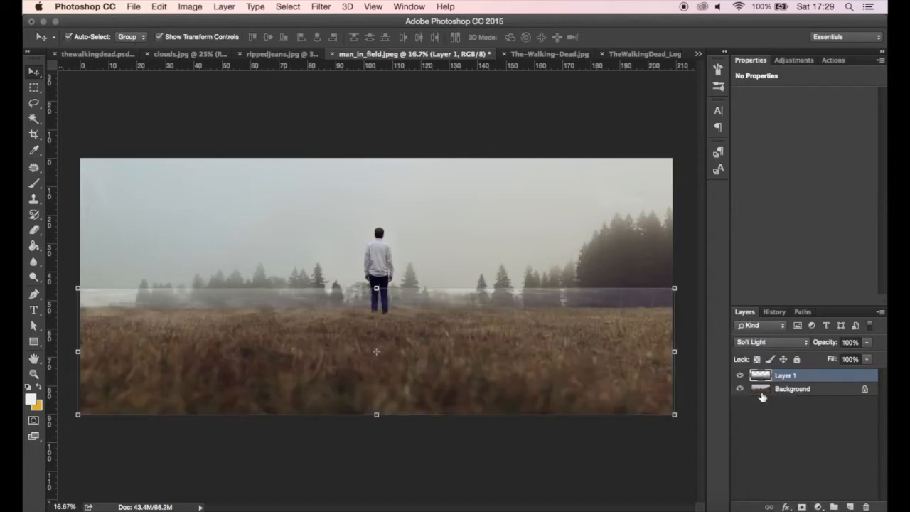
Stretch the clouds layer upward to 122.70% height so its upper edge reaches above the distant tree line
left_click(740, 376)
left_click(740, 376)
left_click_drag(376, 288, 376, 259)
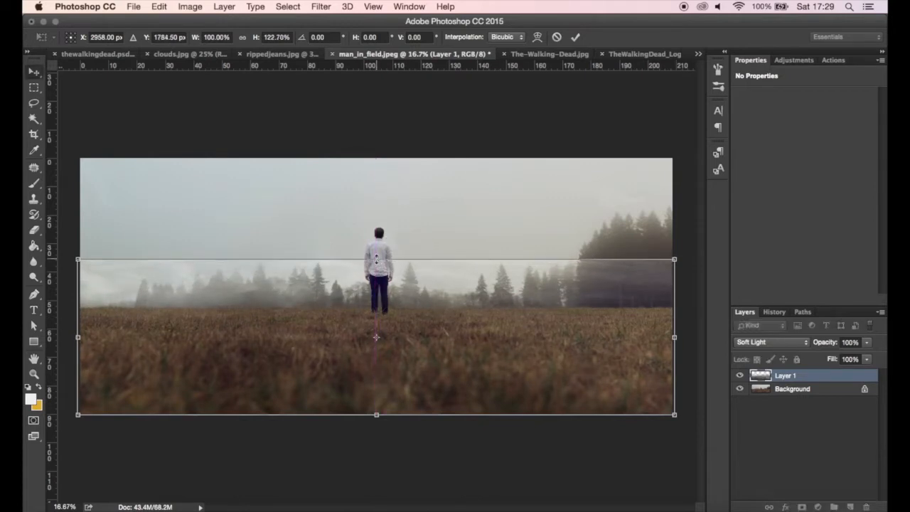
key("Return")
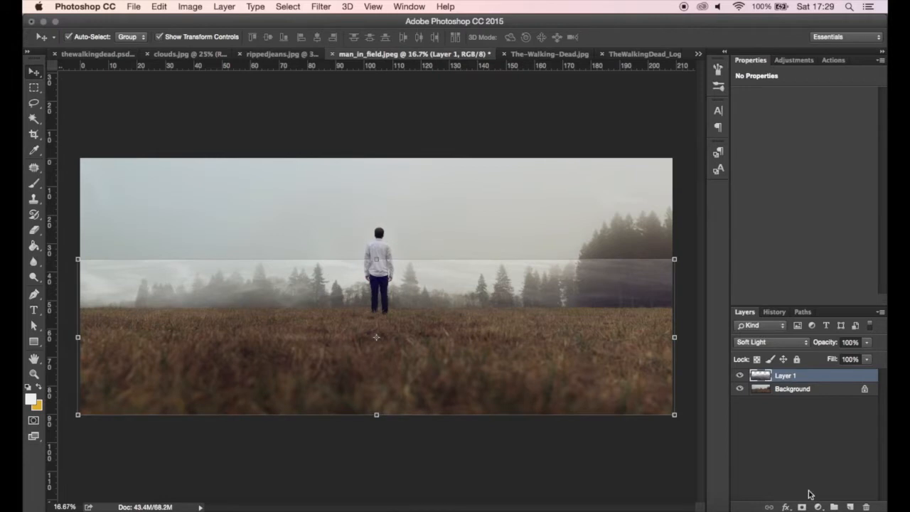
Add a layer mask to the clouds layer and paint black with an 1100 px brush over its hard upper edge and the field
left_click(802, 507)
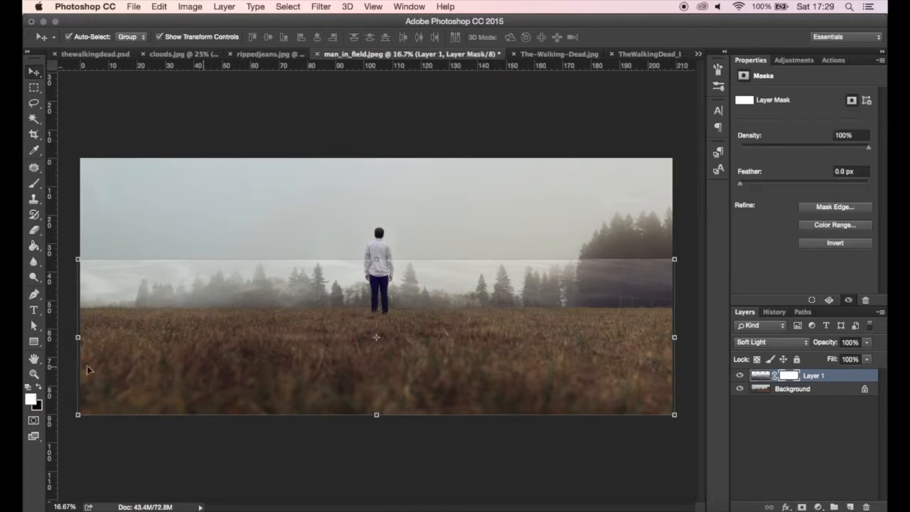
left_click(39, 386)
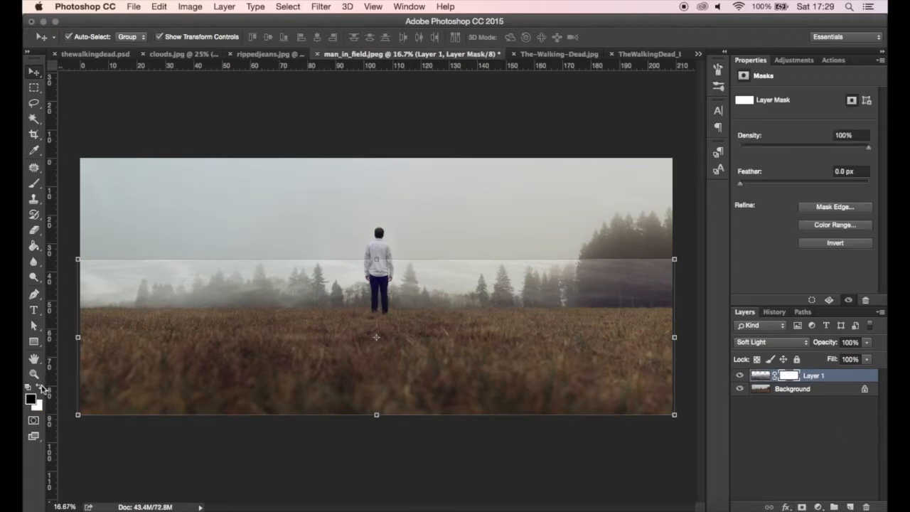
left_click(34, 185)
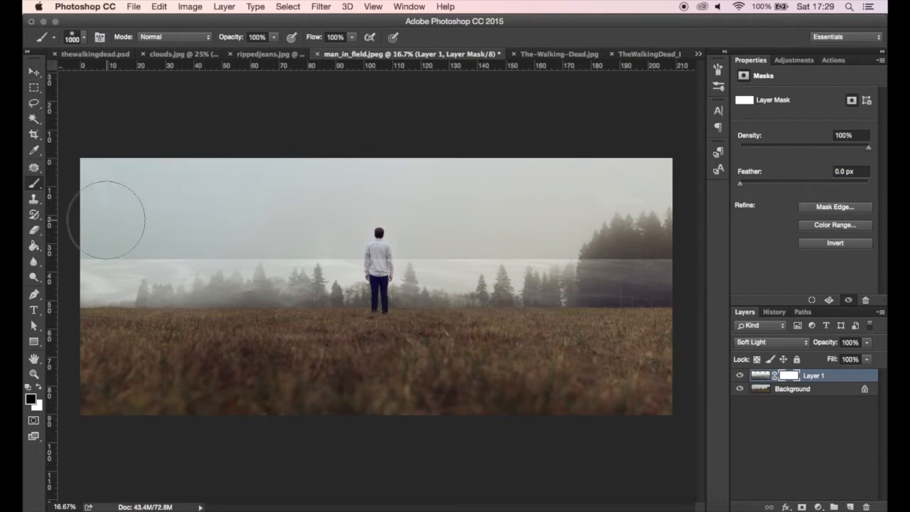
key("bracketright")
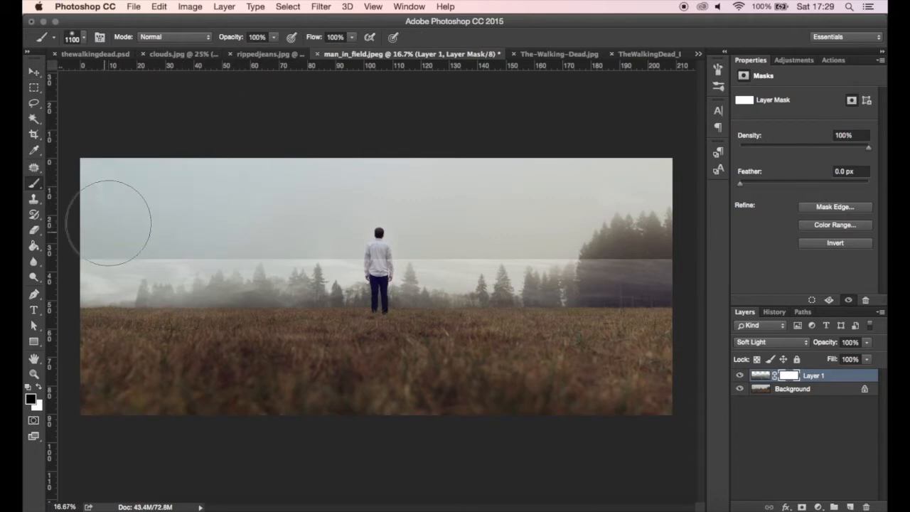
mouse_move(93, 233)
left_mouse_down()
mouse_move(174, 217)
mouse_move(164, 214)
mouse_move(196, 233)
mouse_move(165, 234)
mouse_move(250, 215)
mouse_move(331, 253)
mouse_move(350, 231)
mouse_move(425, 242)
mouse_move(405, 232)
mouse_move(473, 232)
mouse_move(446, 224)
mouse_move(525, 236)
mouse_move(571, 229)
mouse_move(539, 240)
mouse_move(607, 249)
mouse_move(637, 232)
mouse_move(555, 232)
mouse_move(700, 224)
mouse_move(662, 220)
mouse_move(684, 216)
mouse_move(715, 236)
mouse_move(722, 228)
mouse_move(805, 239)
left_mouse_up()
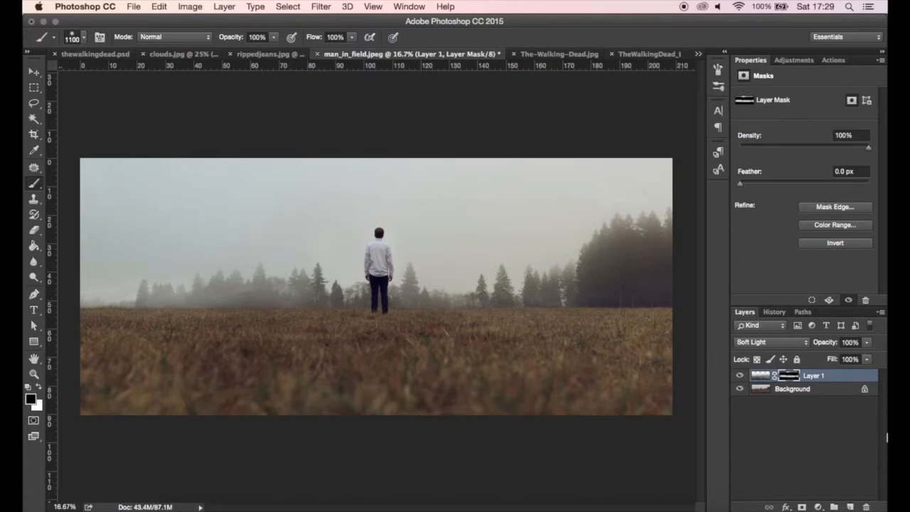
left_click(740, 376)
left_click(741, 375)
left_click(740, 375)
left_click(740, 375)
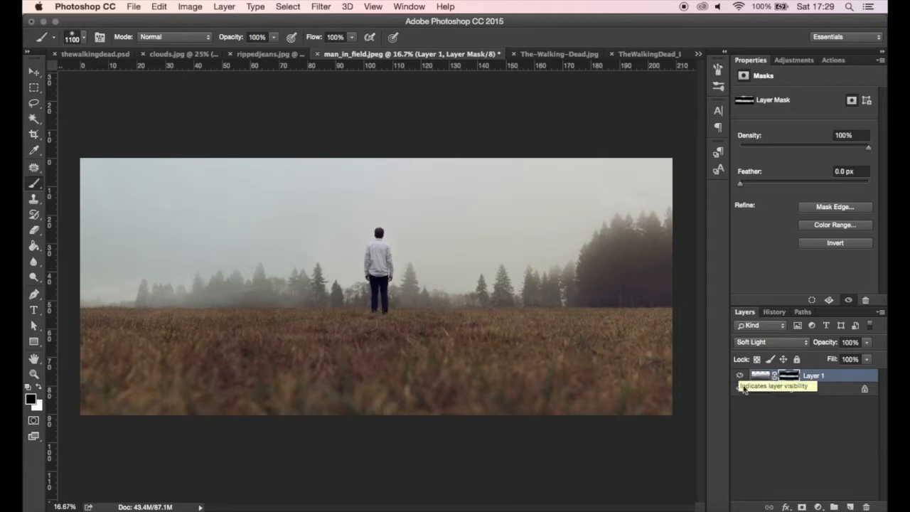
Create a new layer and brush faint white mist along the horizon with a 300 px brush at 10% opacity
left_click(851, 506)
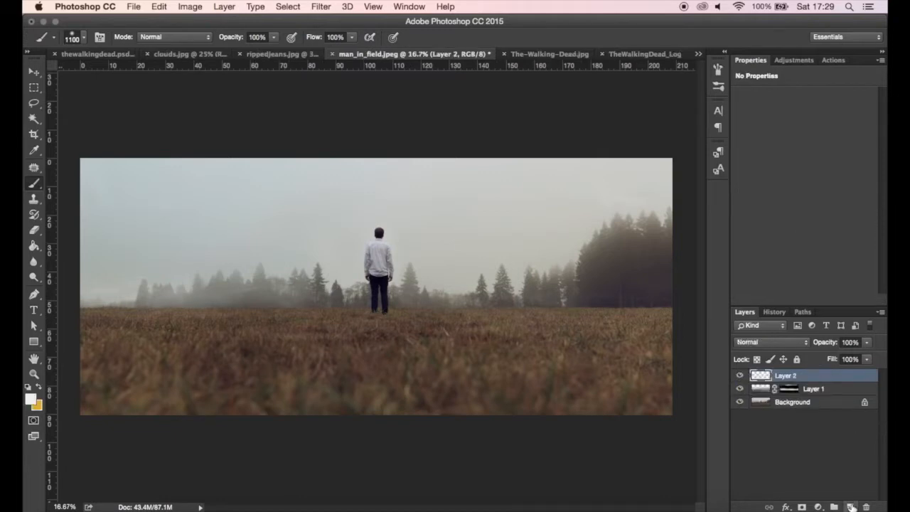
left_click(258, 38)
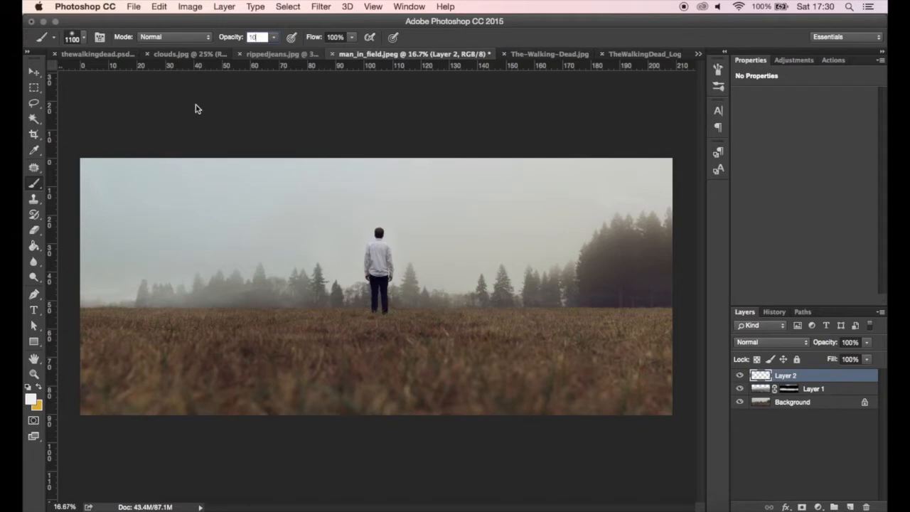
key("Return")
key("bracketleft")
key("bracketleft")
key("bracketleft")
key("bracketleft")
key("bracketleft")
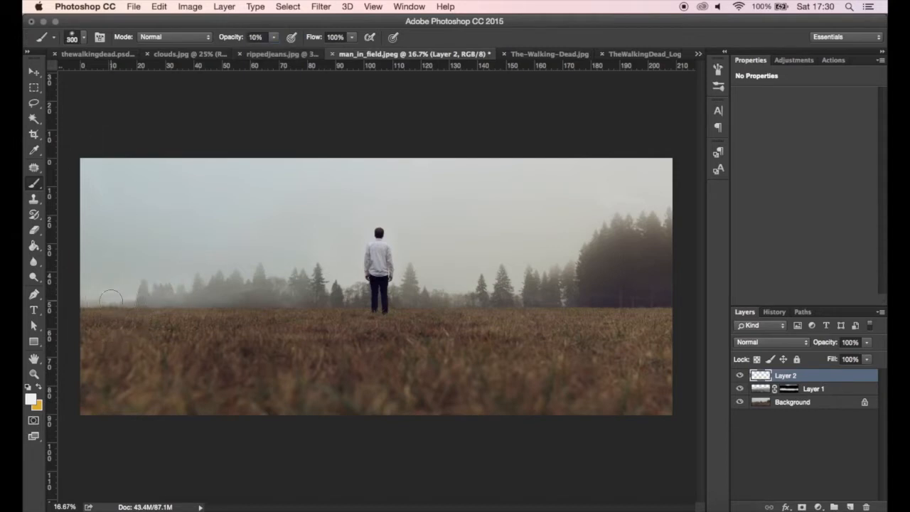
mouse_move(111, 297)
left_mouse_down()
mouse_move(89, 305)
mouse_move(124, 306)
mouse_move(141, 294)
mouse_move(251, 306)
mouse_move(200, 302)
mouse_move(612, 309)
left_mouse_up()
Brush a stronger band of white mist across the field's horizon with a larger brush at 25% opacity
key("bracketright")
key("bracketright")
key("bracketright")
key("bracketright")
key("bracketright")
key("bracketleft")
key("bracketleft")
key("bracketleft")
key("2")
key("5")
mouse_move(83, 317)
left_mouse_down()
mouse_move(380, 292)
mouse_move(347, 306)
mouse_move(388, 296)
mouse_move(673, 291)
mouse_move(650, 308)
mouse_move(665, 308)
left_mouse_up()
Enlarge the brush to 800 px and lower the mist layer's opacity to 36%
key("bracketright")
key("bracketright")
key("bracketright")
key("bracketright")
left_click(867, 343)
left_click_drag(869, 356, 836, 359)
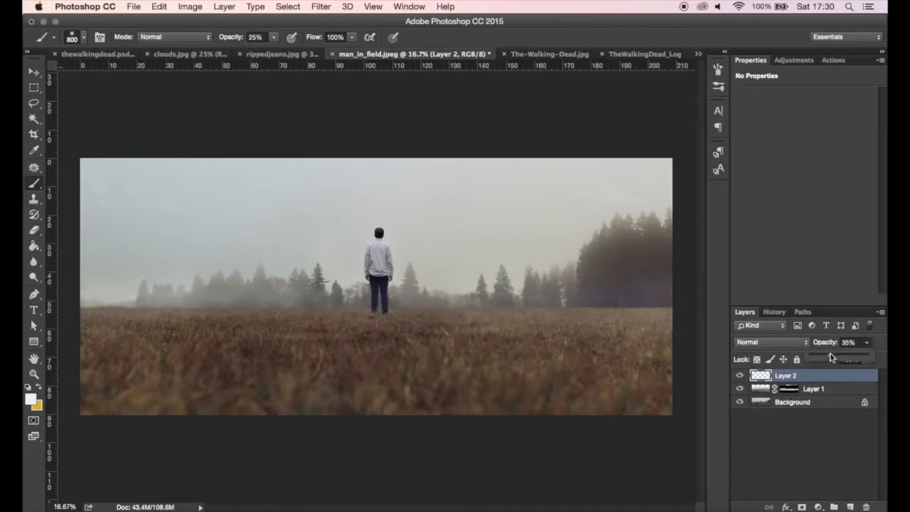
Rename the masked clouds layer CLOUDS and the painted layer above it MIST
double_click(813, 389)
type("CLOUDS")
key("Return")
double_click(788, 376)
type("MIST")
key("Return")
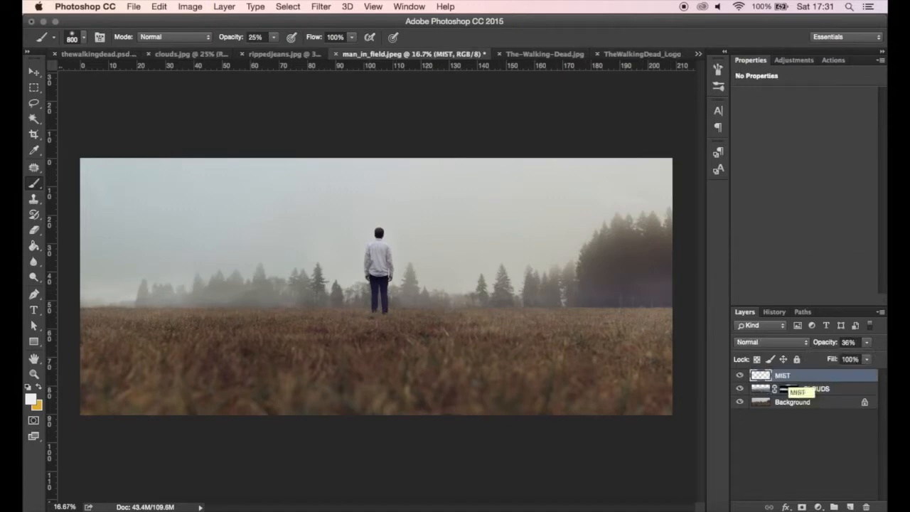
Touch up the mist around the man's feet with a smaller brush, reducing the brush opacity to 10%
key("bracketleft")
key("bracketleft")
key("bracketleft")
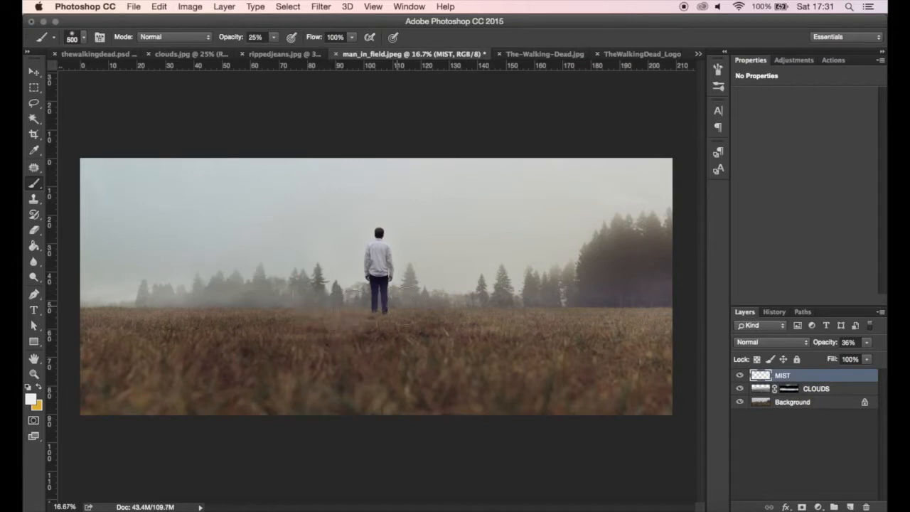
left_click(255, 37)
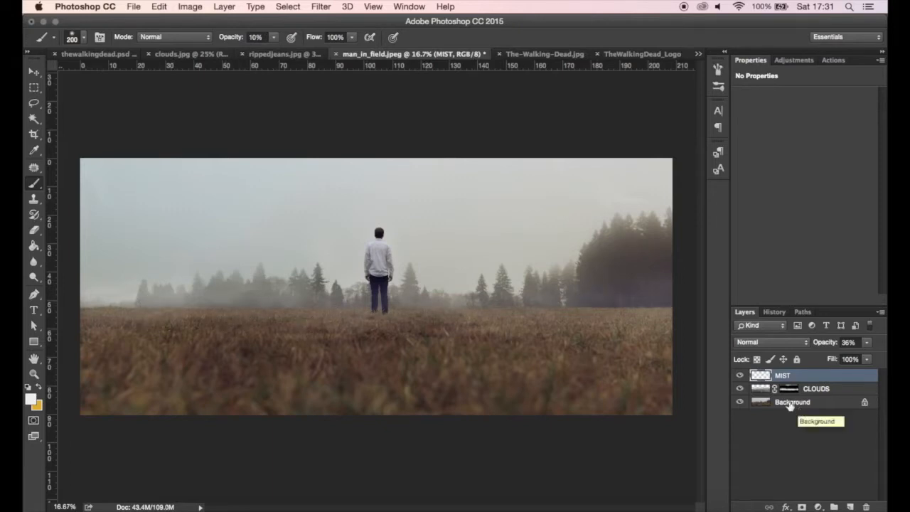
Add a layer mask to MIST and thin the mist over the trees with a black 700 px brush at 25% opacity
key("e")
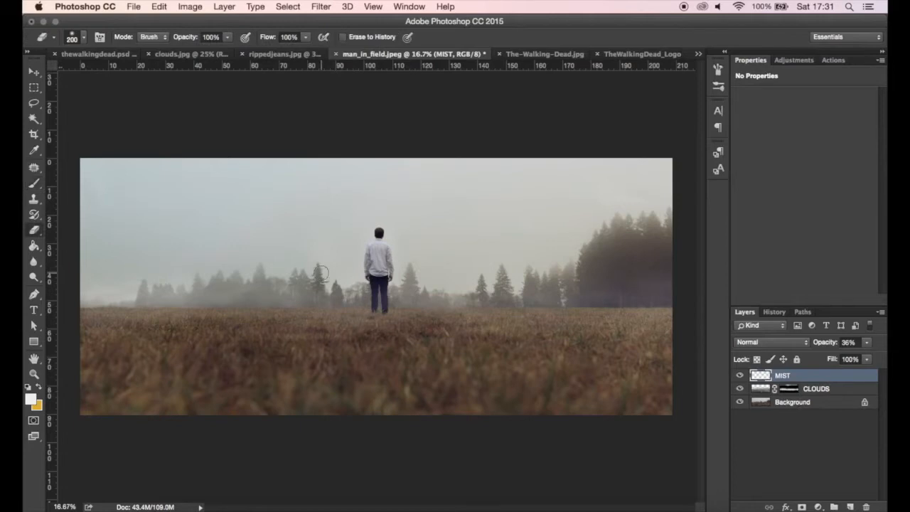
left_click(804, 507)
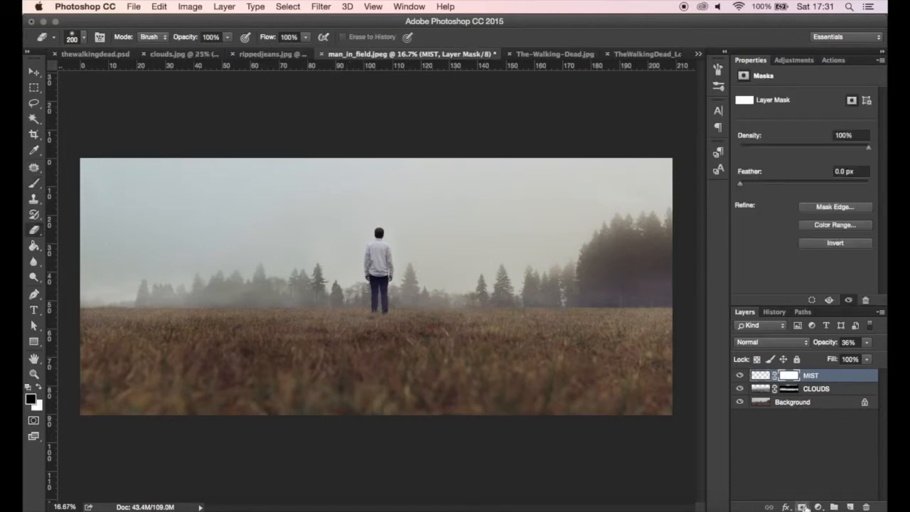
left_click(34, 183)
key("bracketright")
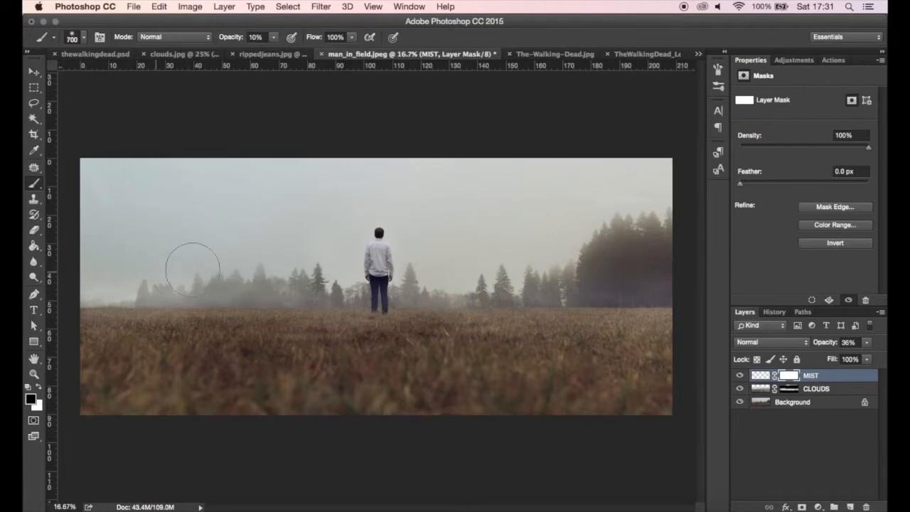
left_click(258, 37)
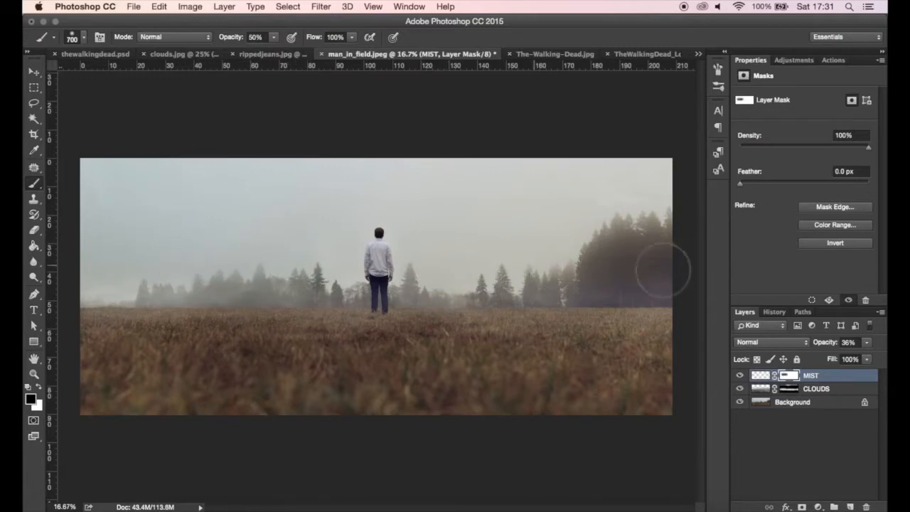
key("super+z")
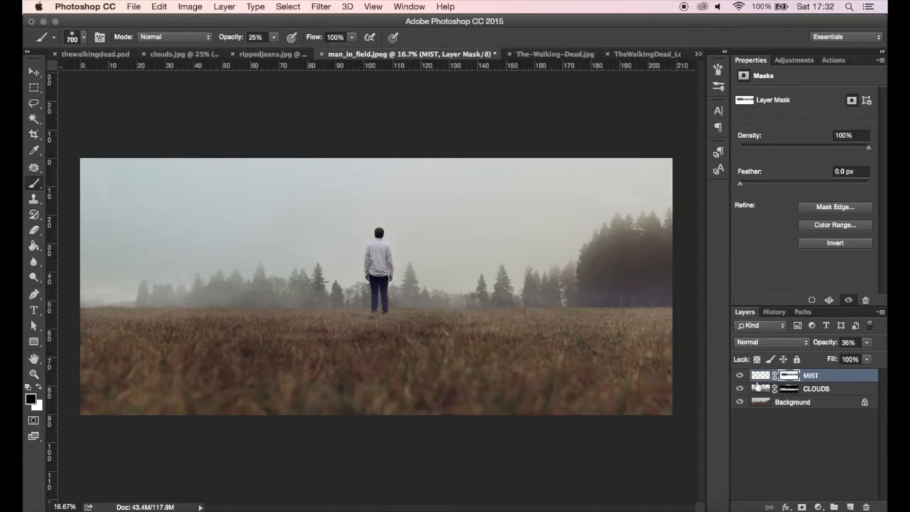
Group the MIST and CLOUDS layers and name the group MIST
left_click(810, 389, "shift")
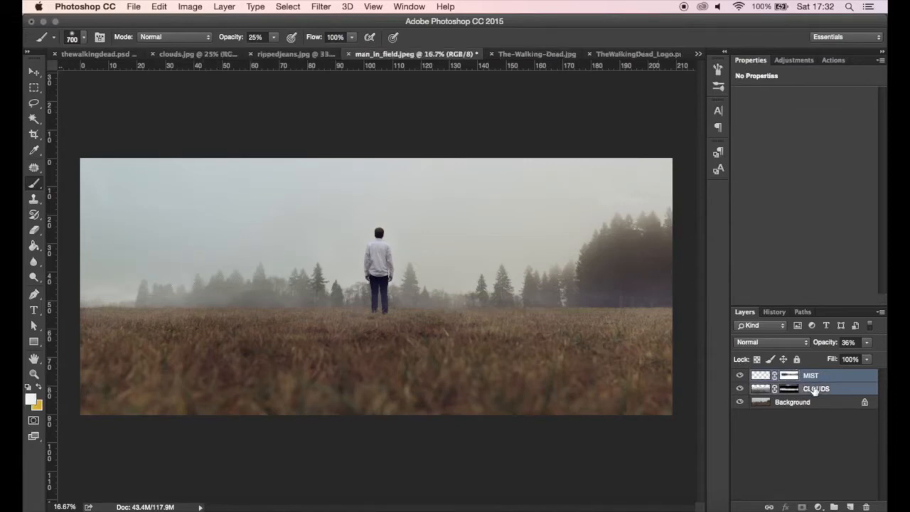
key("super+g")
double_click(787, 377)
type("MIST")
key("Return")
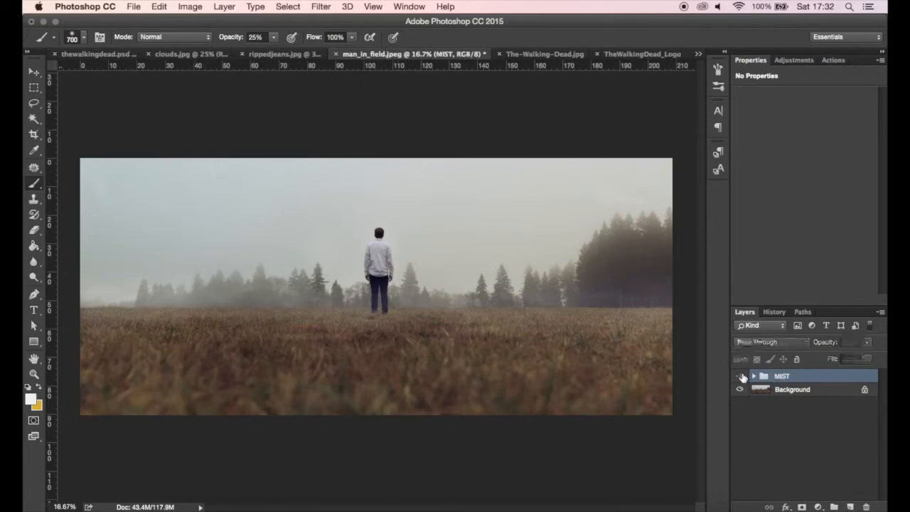
Compare the image with and without the MIST group, and add a new layer above it named BLOOD
left_click(742, 376)
left_click(742, 377)
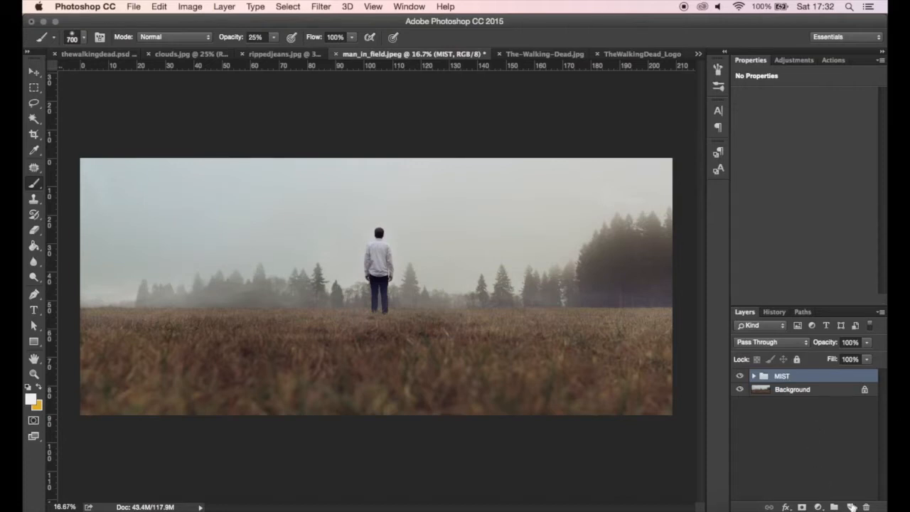
left_click(851, 507)
double_click(780, 376)
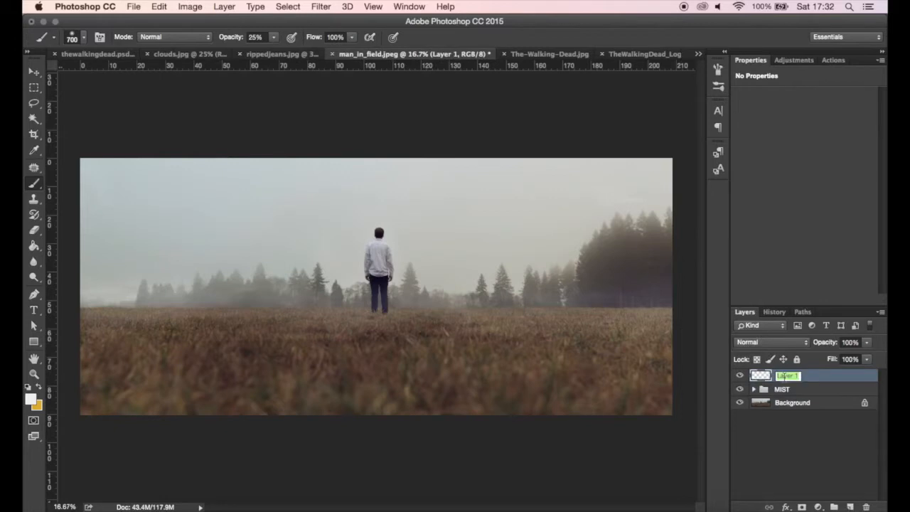
type("BLOCK")
key("Return")
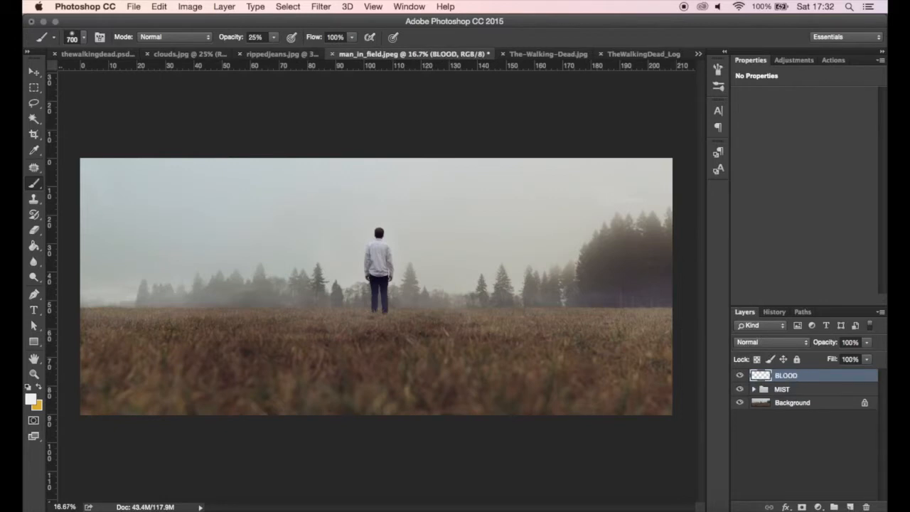
Frame the man's shirt and hands closely and set the Brush tool's foreground color to a dark red
key("super+1")
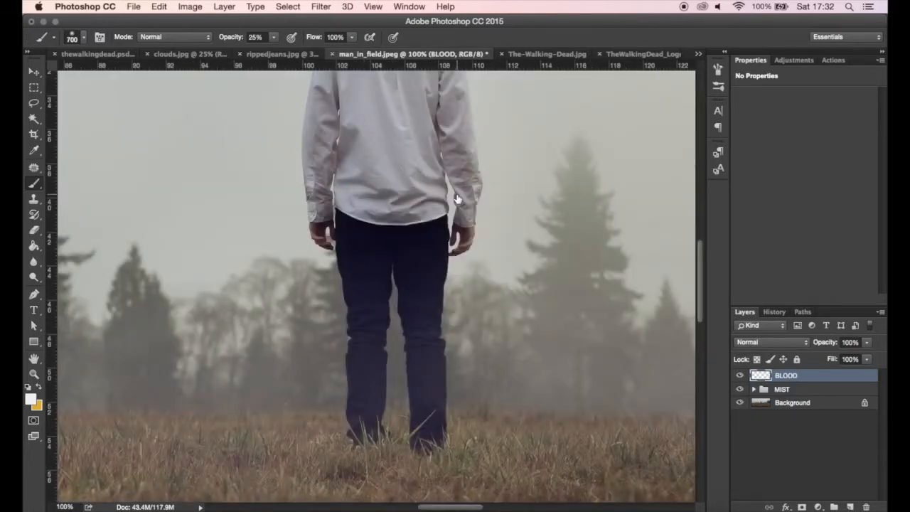
left_click_drag(488, 203, 485, 301)
key("super+equal")
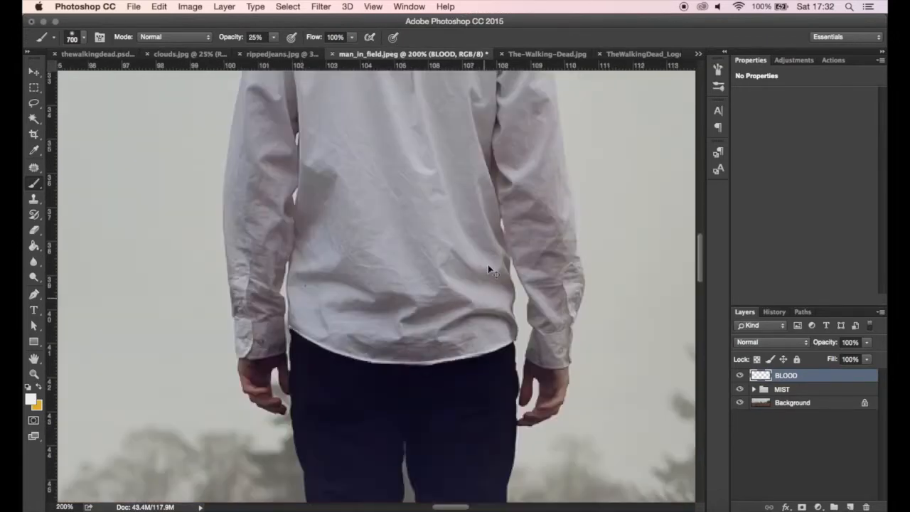
left_click(30, 399)
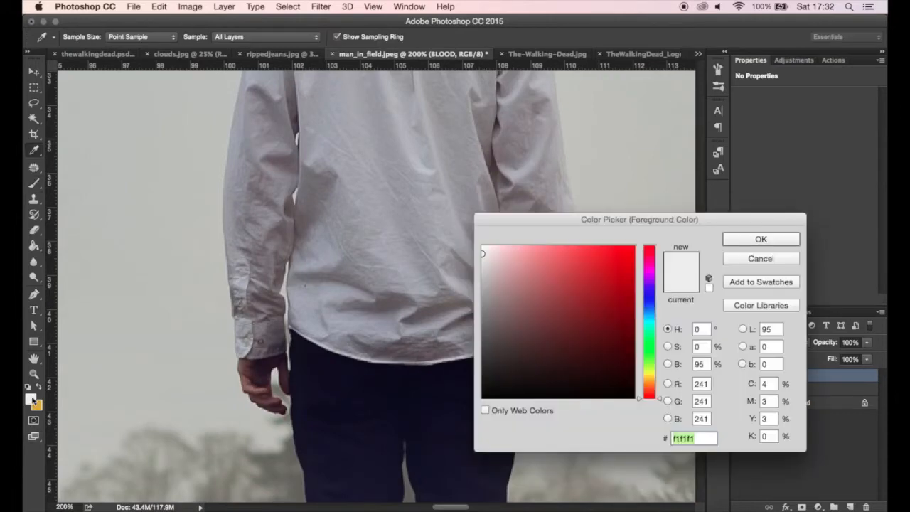
mouse_move(623, 268)
left_mouse_down()
mouse_move(609, 270)
mouse_move(621, 296)
left_mouse_up()
key("Return")
key("b")
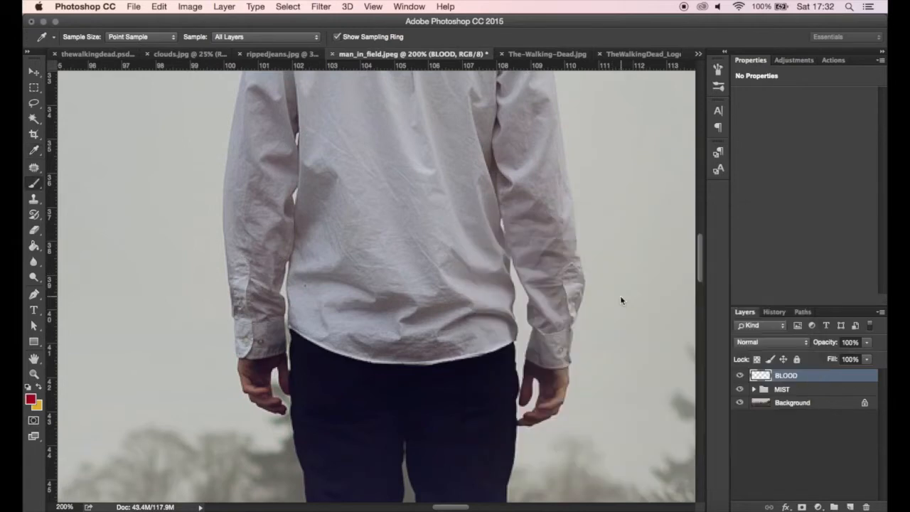
Reduce the brush to 15 px and set the BLOOD layer's blend mode to Soft Light
key("bracketleft")
key("bracketleft")
key("bracketleft")
key("bracketleft")
key("bracketleft")
key("bracketleft")
key("bracketleft")
key("bracketleft")
key("bracketleft")
key("bracketleft")
key("bracketleft")
key("bracketleft")
key("bracketleft")
key("bracketleft")
key("bracketleft")
key("bracketleft")
key("bracketleft")
key("bracketleft")
key("bracketleft")
key("bracketleft")
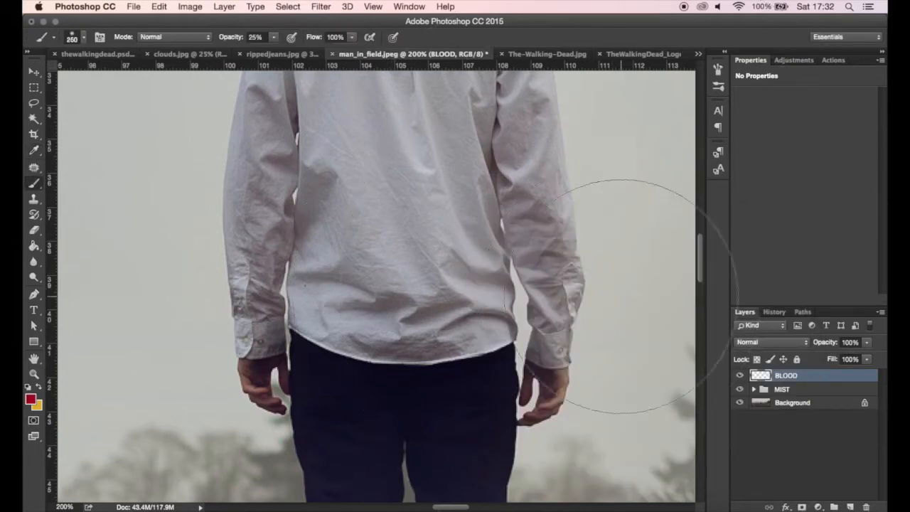
key("bracketleft")
key("bracketleft")
key("bracketleft")
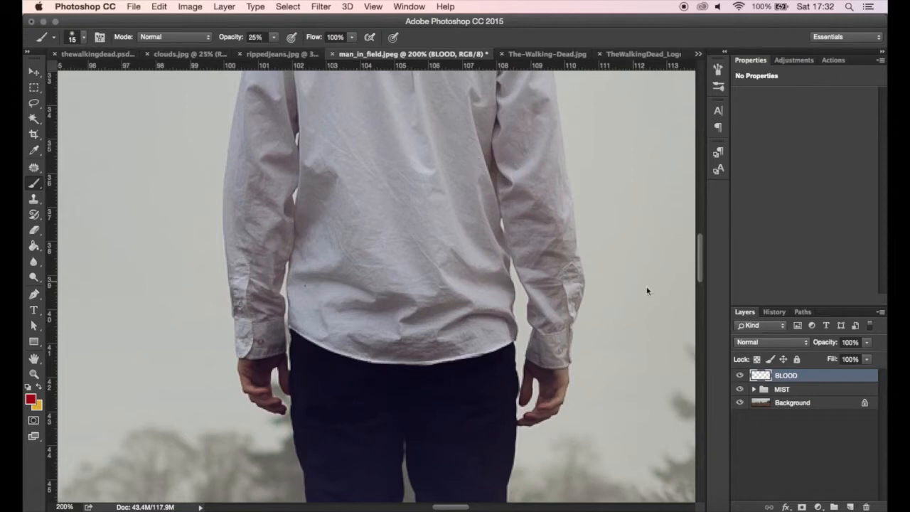
left_click(796, 343)
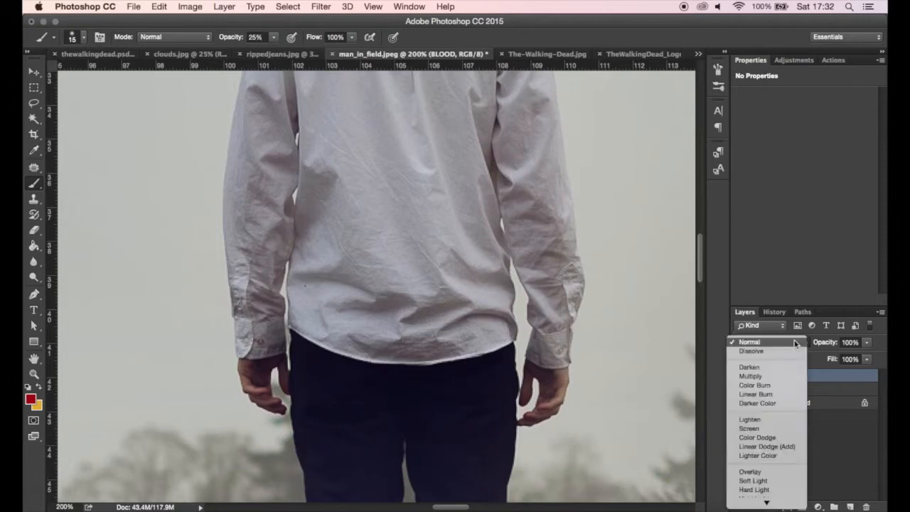
left_click(758, 482)
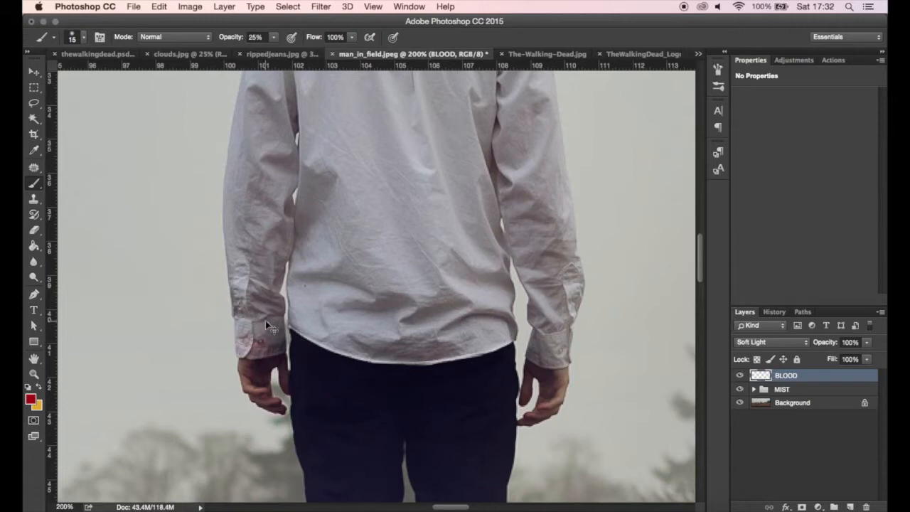
Paint a red stain over the man's left cuff and forearm at 25% opacity with brushes up to 25 px
key("super+equal")
key("bracketleft")
key("bracketleft")
key("bracketleft")
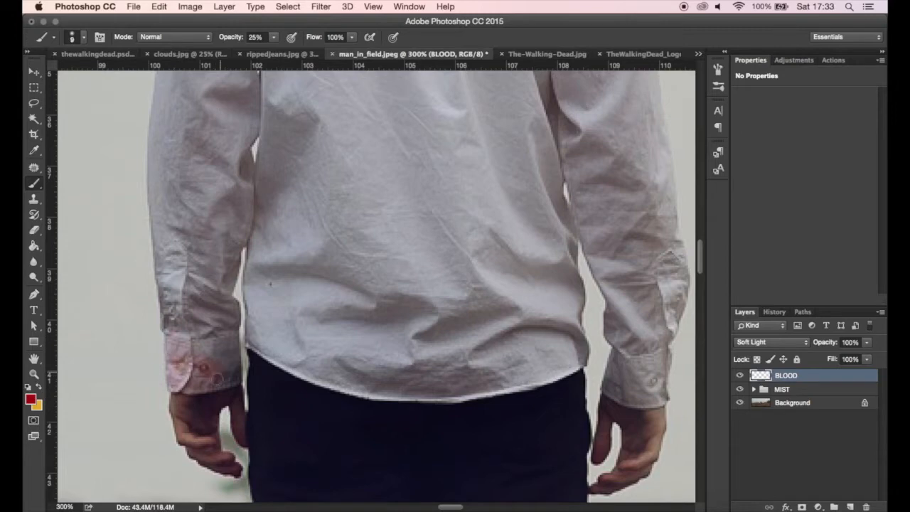
key("bracketright")
key("bracketright")
key("bracketright")
mouse_move(213, 305)
left_mouse_down()
mouse_move(186, 314)
mouse_move(172, 287)
mouse_move(178, 273)
mouse_move(187, 354)
mouse_move(187, 333)
mouse_move(202, 382)
mouse_move(212, 380)
mouse_move(210, 313)
mouse_move(183, 231)
mouse_move(199, 286)
mouse_move(217, 289)
mouse_move(218, 346)
left_mouse_up()
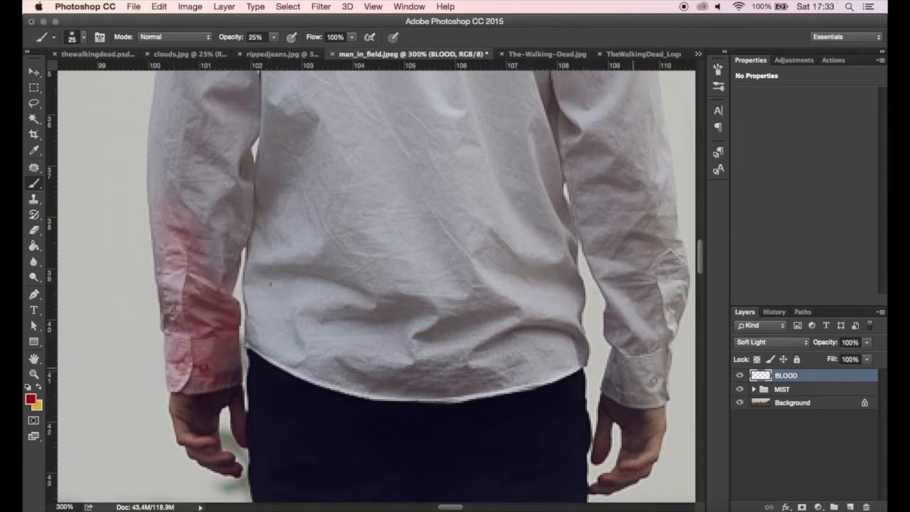
Paint a matching red stain over the right cuff and forearm, enlarging the brush to 45 px for the upper part
key("bracketleft")
mouse_move(618, 385)
left_mouse_down()
mouse_move(644, 378)
mouse_move(637, 394)
mouse_move(655, 373)
mouse_move(647, 329)
mouse_move(618, 332)
mouse_move(624, 315)
mouse_move(602, 257)
mouse_move(637, 306)
mouse_move(648, 345)
mouse_move(650, 298)
mouse_move(666, 326)
mouse_move(672, 296)
mouse_move(667, 314)
mouse_move(643, 298)
left_mouse_up()
key("bracketright")
key("bracketright")
key("bracketright")
key("bracketright")
mouse_move(616, 264)
left_mouse_down()
mouse_move(651, 308)
mouse_move(639, 332)
left_mouse_up()
key("bracketright")
key("bracketright")
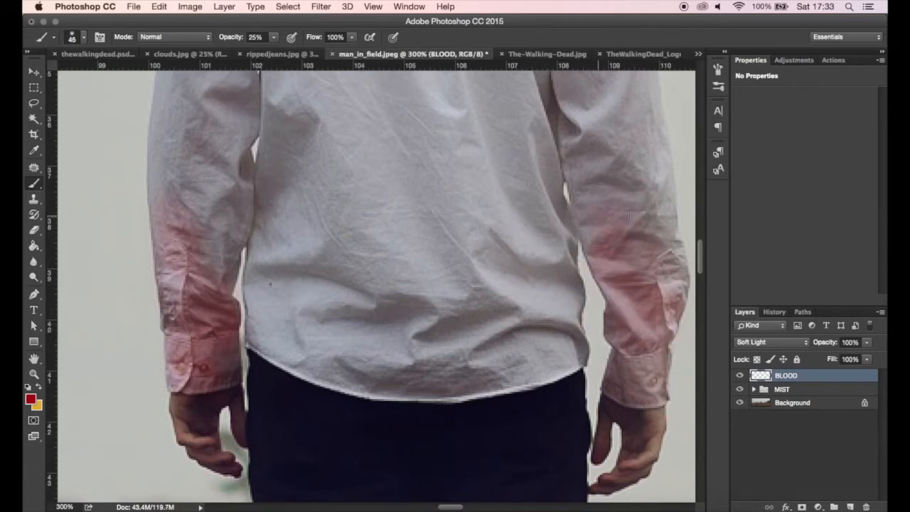
Fill in more red around the cuffs with progressively smaller brushes, down to 6 px
key("bracketleft")
key("bracketleft")
key("bracketleft")
key("bracketleft")
key("bracketleft")
key("bracketleft")
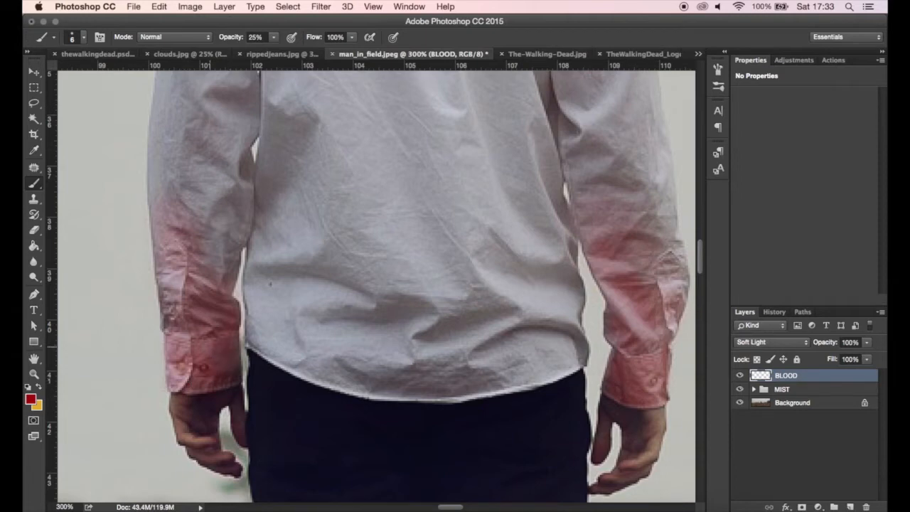
Deepen the red on the cuffs and blend the stains up both forearms with a 40 px brush at 10% opacity
key("bracketright")
key("bracketright")
key("bracketright")
key("bracketright")
mouse_move(623, 331)
left_mouse_down()
mouse_move(621, 317)
mouse_move(640, 354)
mouse_move(632, 377)
mouse_move(648, 372)
mouse_move(647, 387)
left_mouse_up()
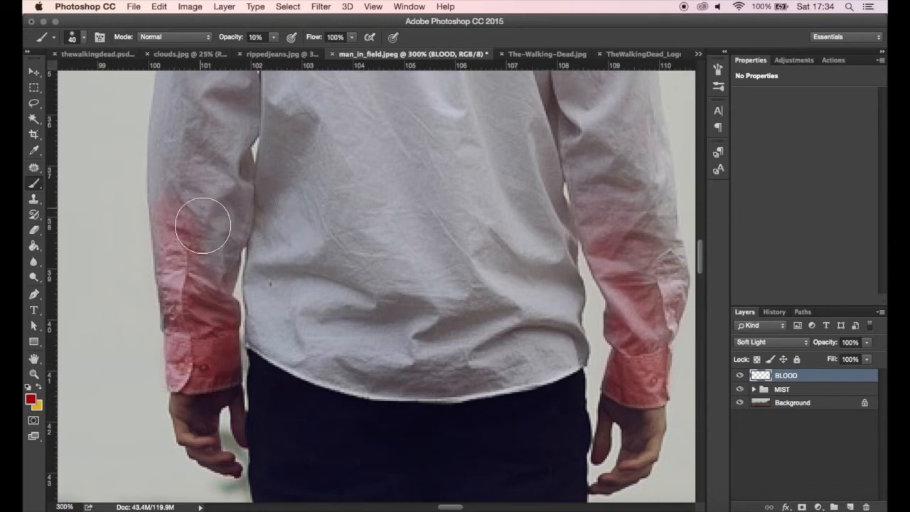
mouse_move(203, 225)
left_mouse_down()
mouse_move(192, 182)
mouse_move(201, 196)
mouse_move(191, 239)
mouse_move(211, 207)
mouse_move(217, 282)
left_mouse_up()
mouse_move(624, 252)
left_mouse_down()
mouse_move(650, 254)
mouse_move(643, 285)
mouse_move(656, 307)
left_mouse_up()
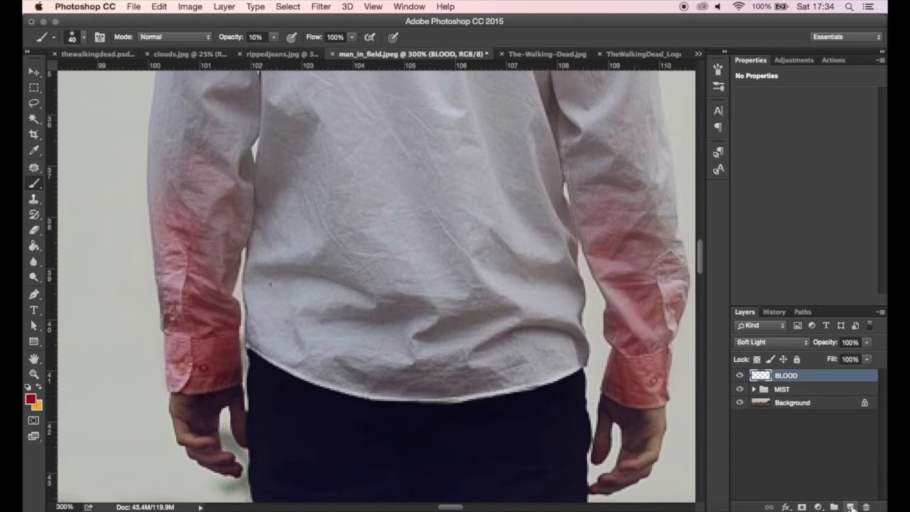
Add a second layer named BLOOD on top and set its blend mode to Hard Light
left_click(852, 507)
double_click(787, 376)
type("BLOOD")
key("Return")
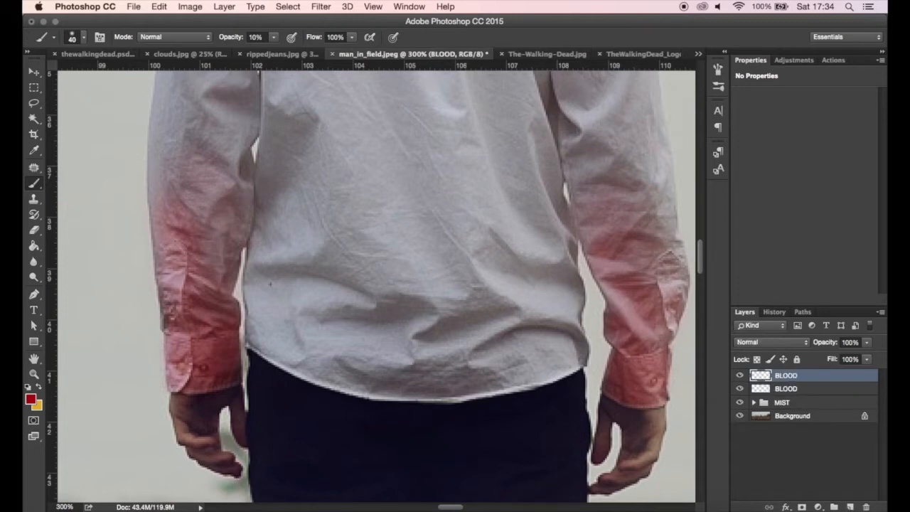
left_click(798, 342)
left_click(781, 490)
Pick dark red 661515 and paint along both cuffs with a 9 px brush at 25% opacity
left_click(30, 399)
left_click(604, 335)
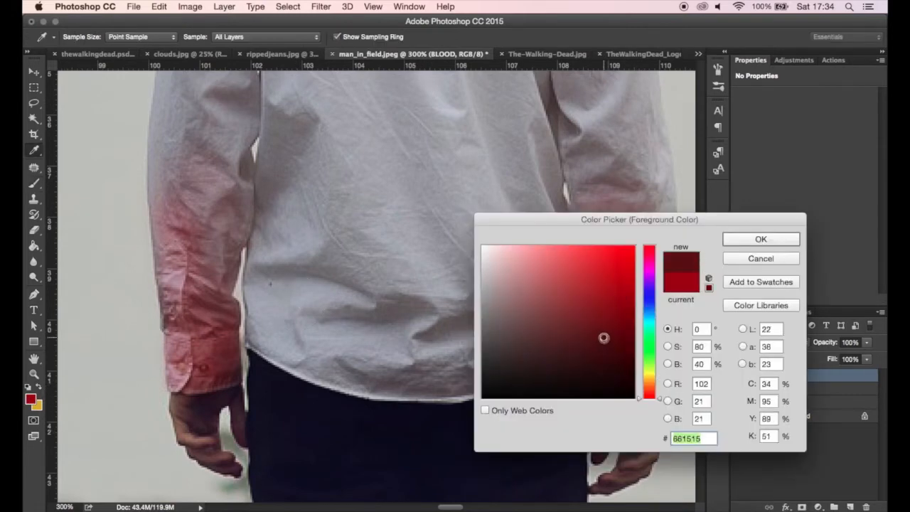
key("Return")
key("bracketleft")
key("bracketleft")
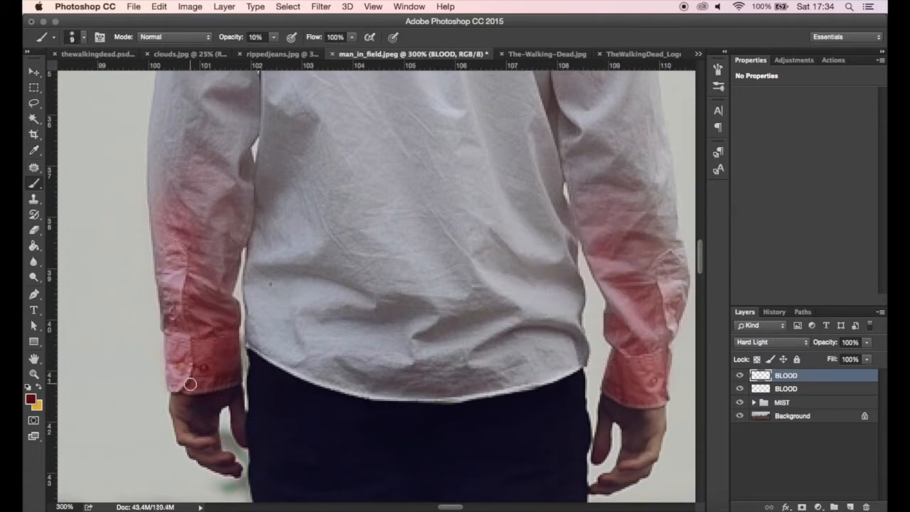
mouse_move(190, 384)
left_mouse_down()
mouse_move(228, 378)
mouse_move(181, 371)
mouse_move(173, 352)
mouse_move(209, 366)
mouse_move(205, 352)
mouse_move(175, 345)
mouse_move(187, 385)
mouse_move(226, 381)
left_mouse_up()
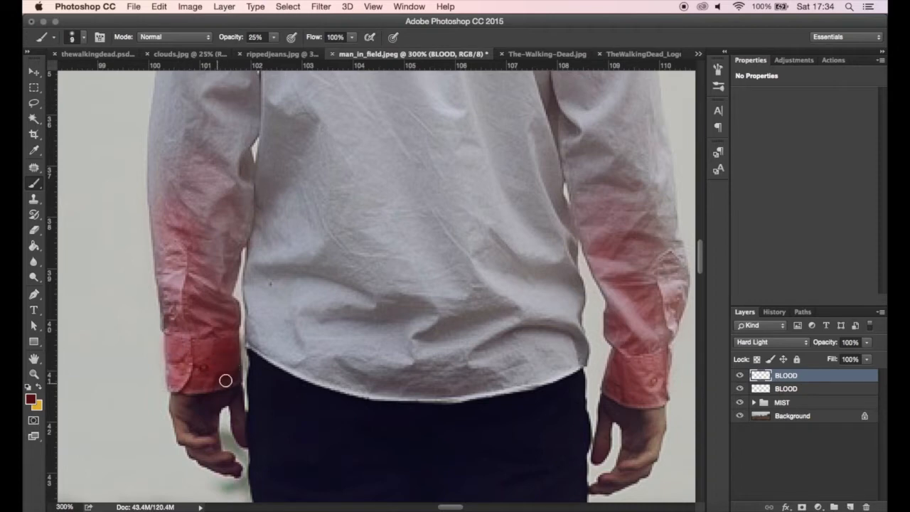
mouse_move(611, 390)
left_mouse_down()
mouse_move(655, 392)
mouse_move(620, 362)
mouse_move(661, 393)
mouse_move(663, 345)
left_mouse_up()
Choose a darker red and build up the stain on both cuffs and lower forearms with brushes up to 25 px
key("]")
key("]")
left_click(31, 400)
left_click(591, 356)
left_click(761, 240)
key("[")
mouse_move(181, 383)
left_mouse_down()
mouse_move(173, 343)
mouse_move(195, 385)
mouse_move(229, 357)
left_mouse_up()
mouse_move(635, 377)
left_mouse_down()
mouse_move(625, 399)
mouse_move(641, 374)
mouse_move(623, 403)
mouse_move(656, 381)
mouse_move(621, 318)
mouse_move(644, 318)
mouse_move(646, 348)
mouse_move(626, 295)
left_mouse_up()
key("]")
key("]")
key("]")
mouse_move(202, 335)
left_mouse_down()
mouse_move(196, 374)
mouse_move(202, 302)
mouse_move(215, 328)
left_mouse_up()
mouse_move(645, 356)
left_mouse_down()
mouse_move(628, 325)
mouse_move(668, 313)
left_mouse_up()
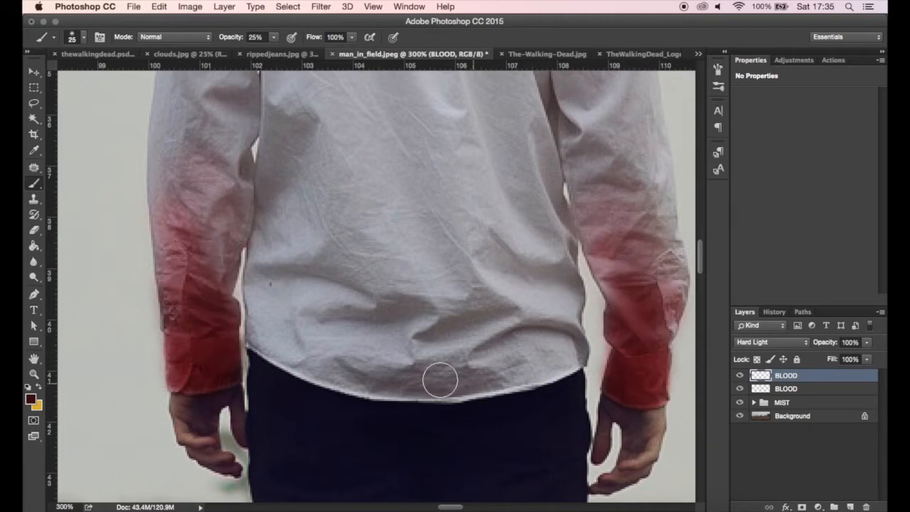
Darken both cuffs further with a near-black red, starting small at the edges and enlarging the brush to 35 px
key("alt")
key("[")
key("[")
mouse_move(172, 369)
left_mouse_down()
mouse_move(181, 381)
mouse_move(230, 377)
mouse_move(191, 364)
left_mouse_up()
mouse_move(612, 398)
left_mouse_down()
mouse_move(620, 379)
mouse_move(661, 392)
mouse_move(625, 367)
mouse_move(648, 382)
mouse_move(624, 403)
left_mouse_up()
key("bracketright")
key("bracketright")
key("bracketright")
key("bracketright")
mouse_move(639, 340)
left_mouse_down()
mouse_move(629, 342)
mouse_move(642, 361)
mouse_move(672, 382)
left_mouse_up()
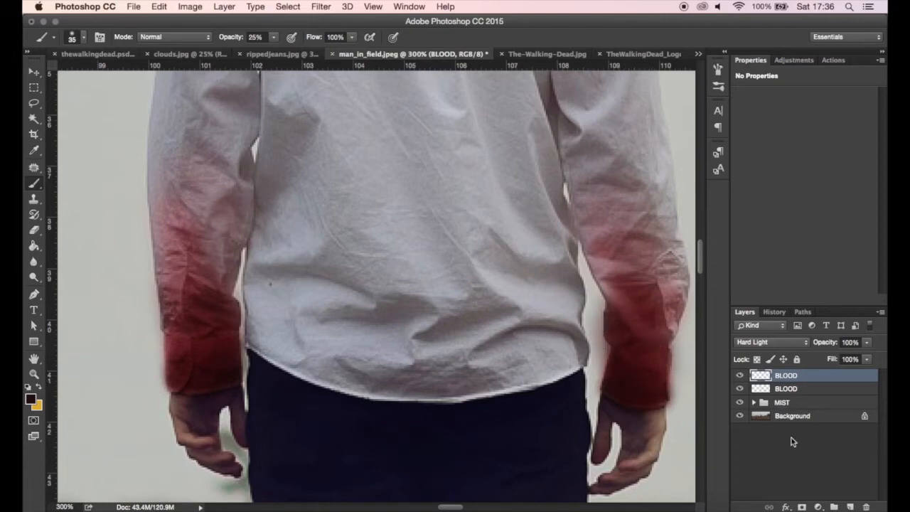
Examine the blood-stained sleeves in the whole image and again close up
key("super+0")
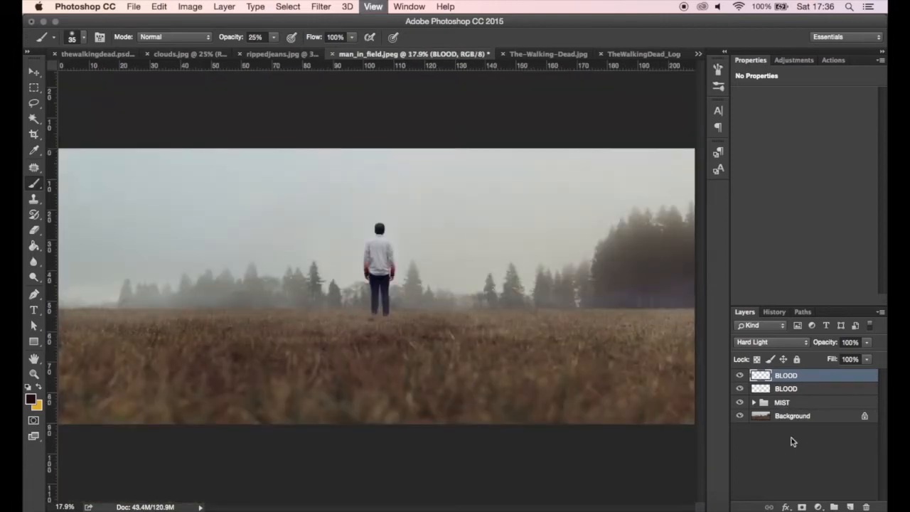
key("super+equal")
key("super+equal")
key("super+equal")
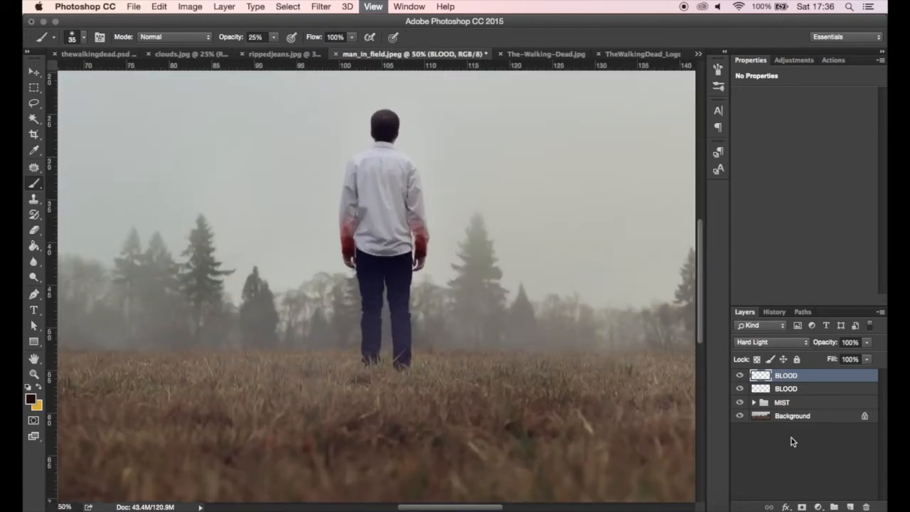
key("super+equal")
key("super+equal")
key("super+equal")
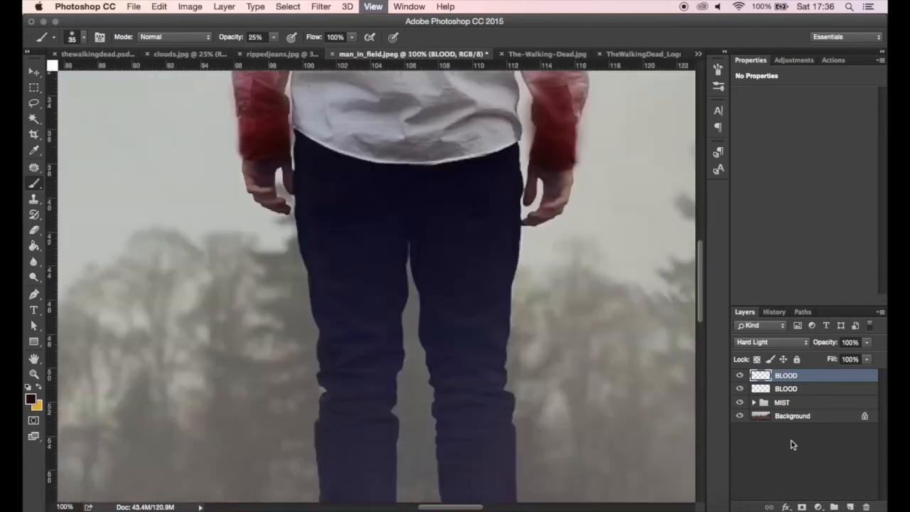
Add a layer mask to the upper BLOOD layer and hide the spill around the left sleeve with an 8 px black brush at 100% opacity
left_click_drag(432, 240, 481, 305)
key("super+equal")
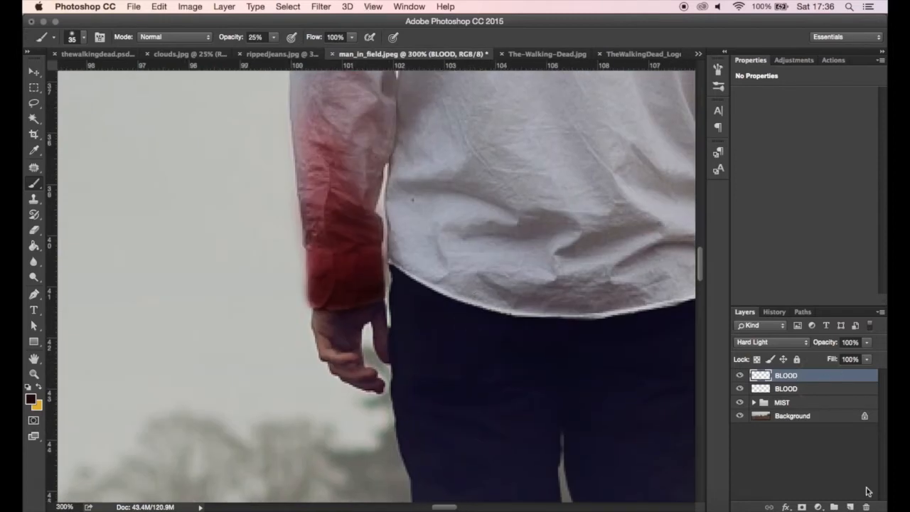
left_click(802, 507)
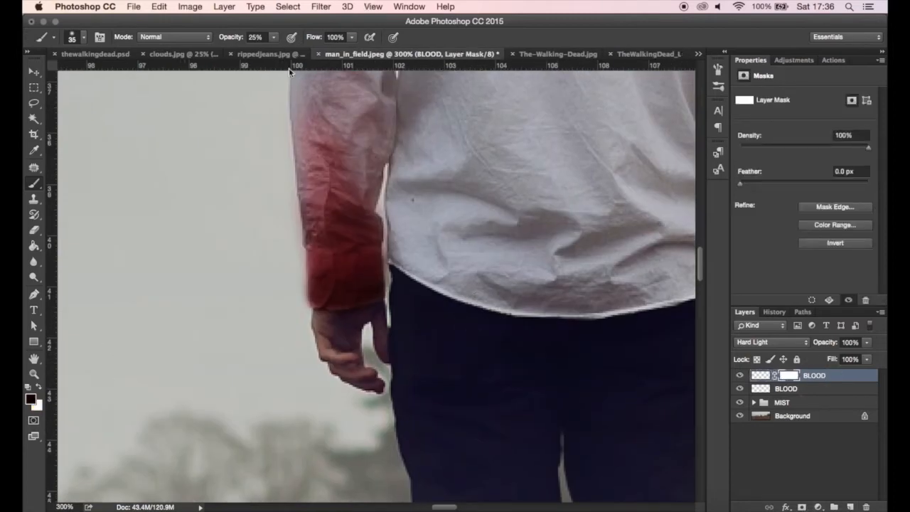
key("0")
key("bracketleft")
key("bracketleft")
key("bracketleft")
key("bracketleft")
key("bracketleft")
key("bracketleft")
key("bracketleft")
left_click_drag(291, 204, 307, 313)
left_click_drag(394, 301, 380, 210)
Add a layer mask to the lower BLOOD layer and hide the remaining red spill beside the sleeves on both masks
left_click(802, 390)
left_click(802, 506)
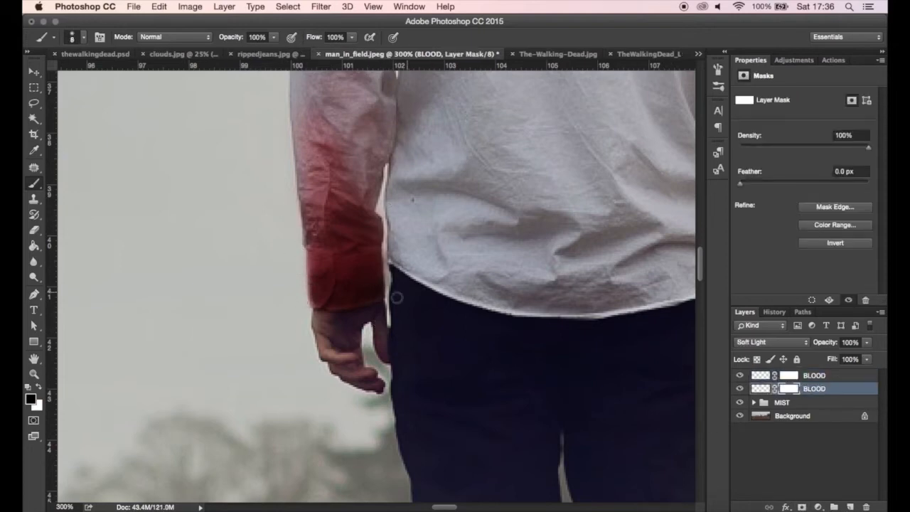
left_click_drag(459, 263, 126, 289)
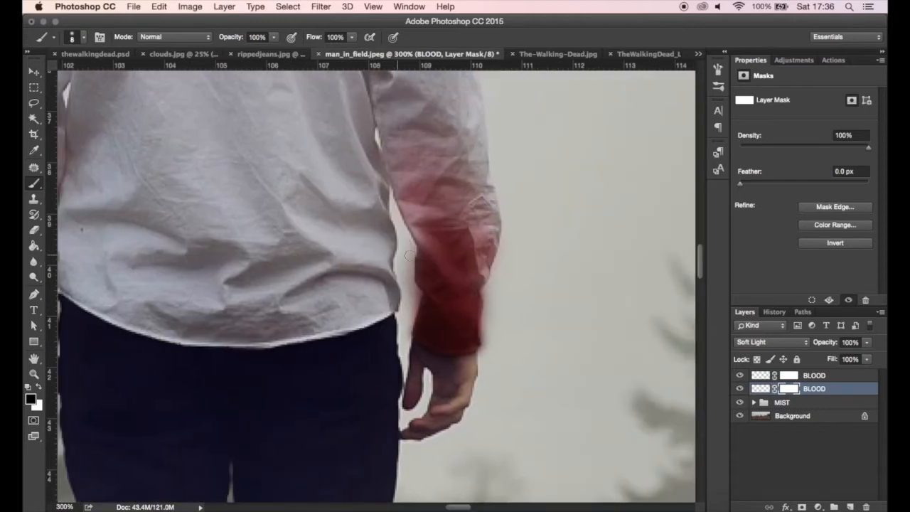
left_click(788, 377)
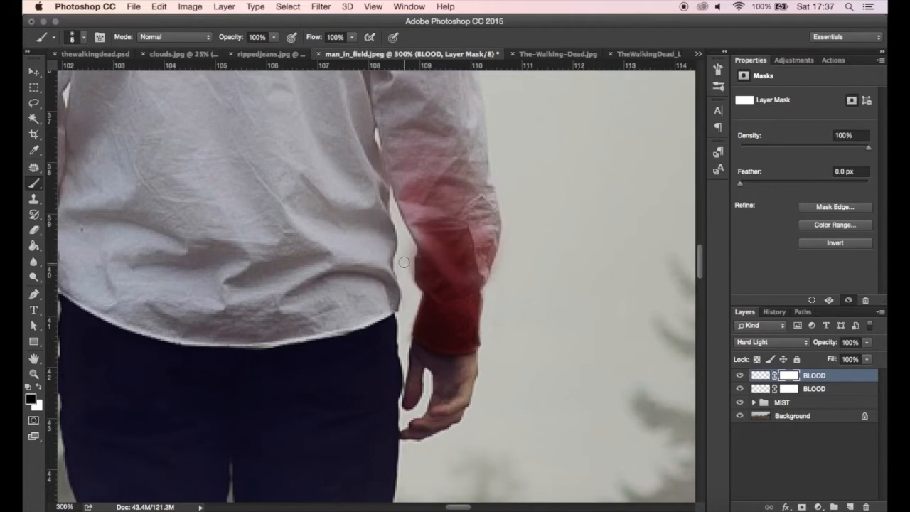
scroll(409, 271, "left", 5)
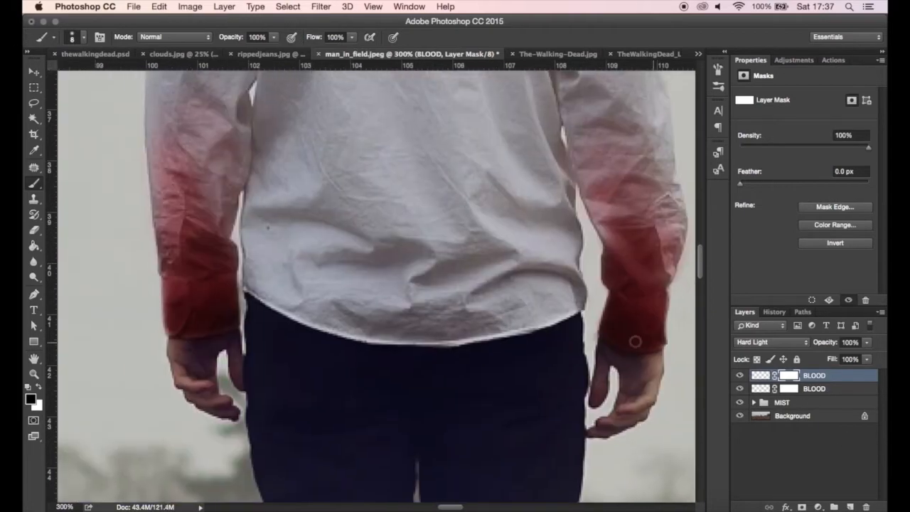
Add a third layer named BLOOD on top and set its blend mode to Hard Light
left_click(851, 507)
type("OD")
key("Return")
left_click(772, 343)
left_click(754, 451)
Set a near-black foreground color and shade the lower cuff edges with a small brush at 10% opacity
left_click(32, 400)
key("Return")
key("b")
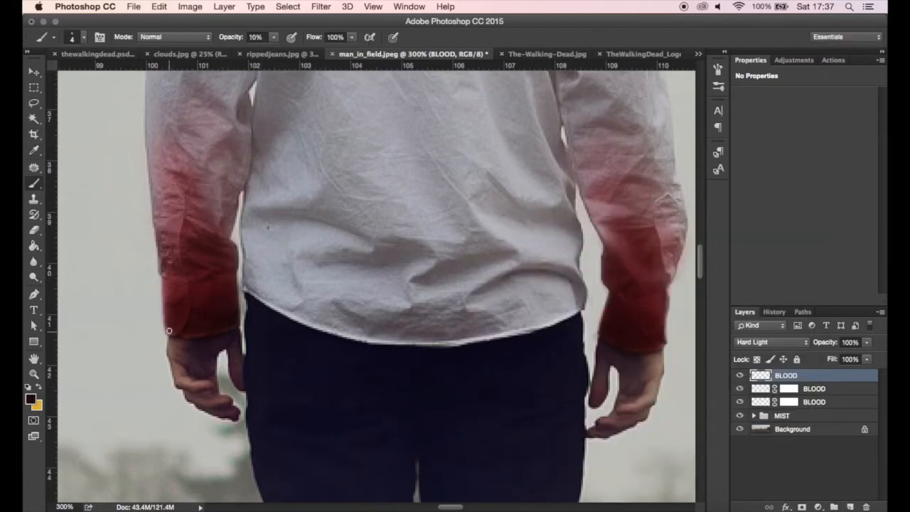
key("bracketright")
key("bracketright")
scroll(370, 338, "right", 5)
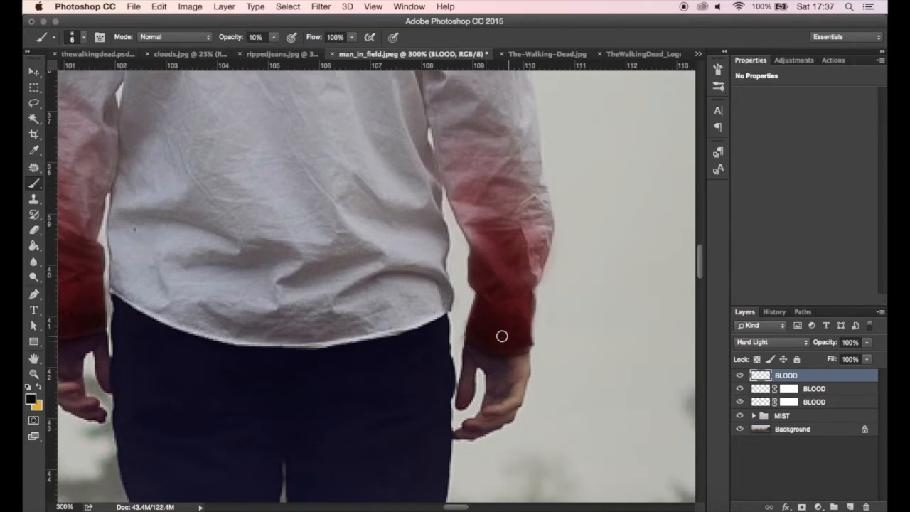
Set the foreground color to dark red 902b2b and paint more blood over both sleeves with a small brush at 10% opacity
scroll(507, 319, "left", 5)
left_click(30, 399)
left_click(590, 311)
key("Return")
key("bracketleft")
key("bracketleft")
key("bracketleft")
key("bracketleft")
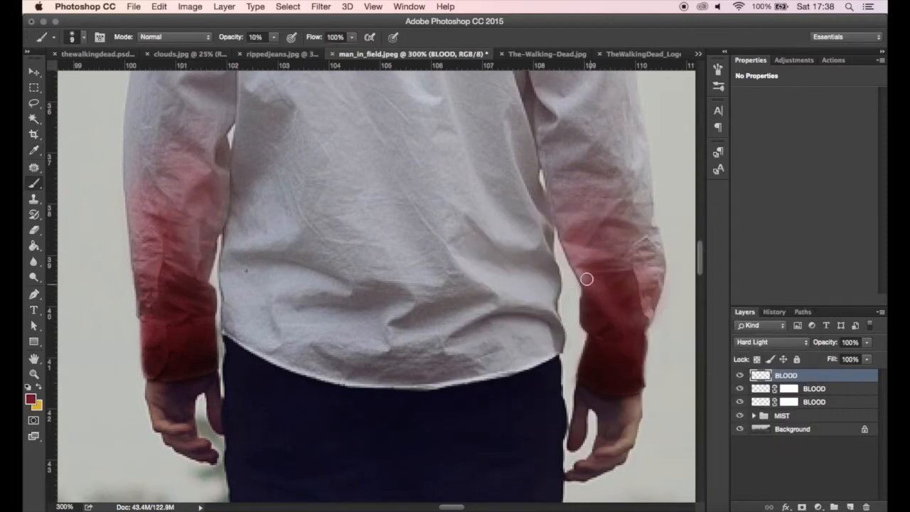
key("bracketright")
key("bracketright")
key("bracketleft")
key("bracketleft")
key("super+minus")
key("super+minus")
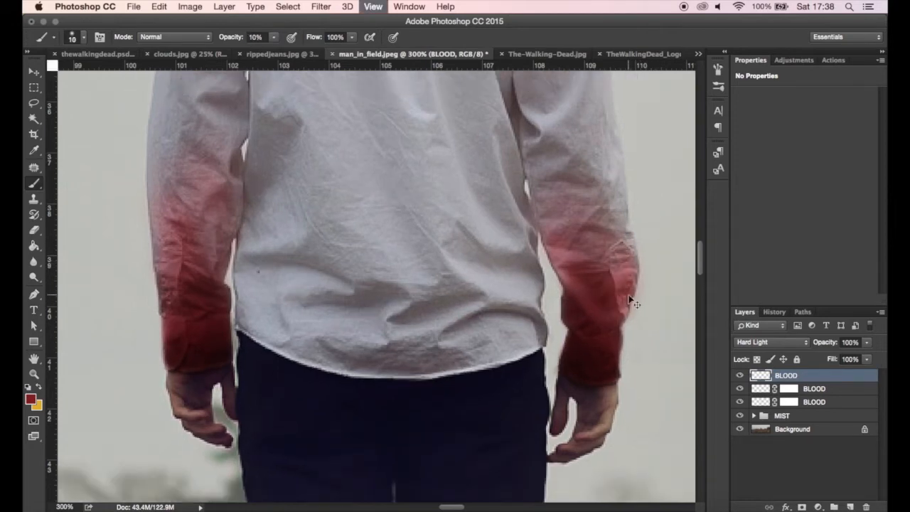
key("super+minus")
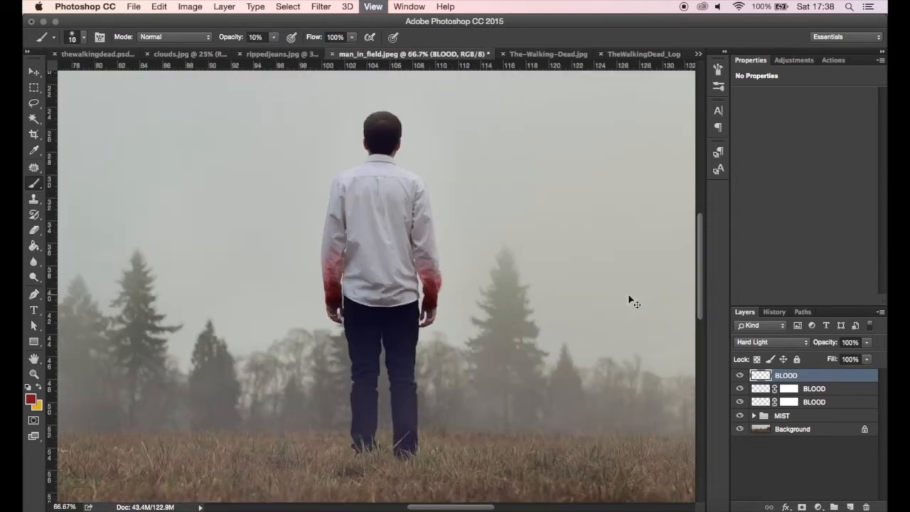
Add a new layer named HANDS above the BLOOD layers
key("super+plus")
key("super+plus")
key("super+plus")
key("super+plus")
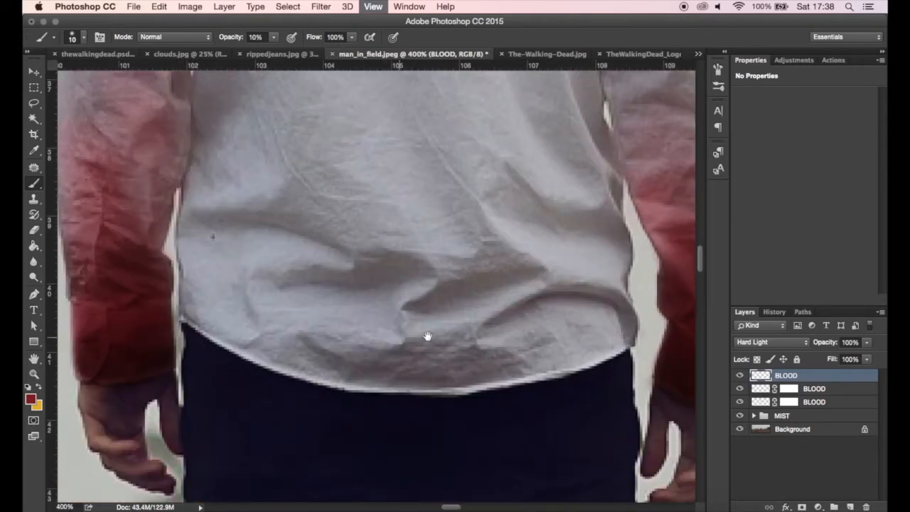
left_click_drag(291, 372, 474, 295)
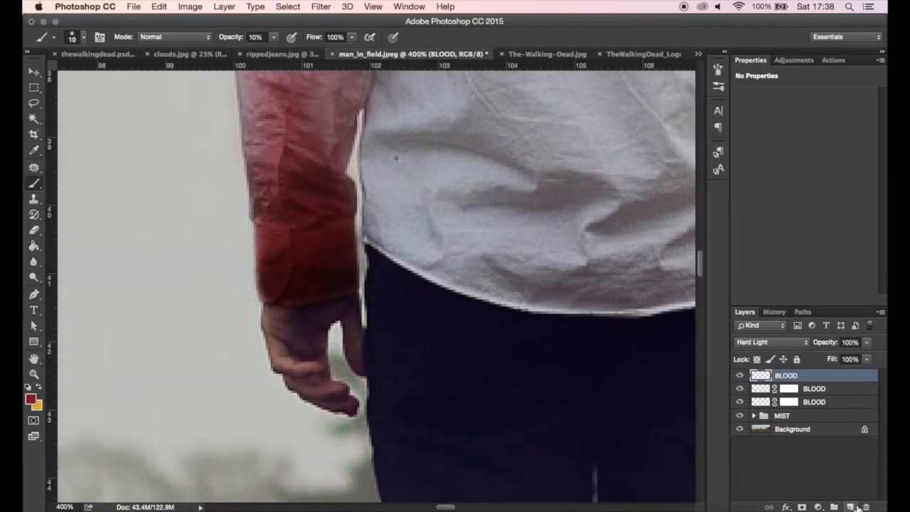
left_click(859, 507)
double_click(786, 378)
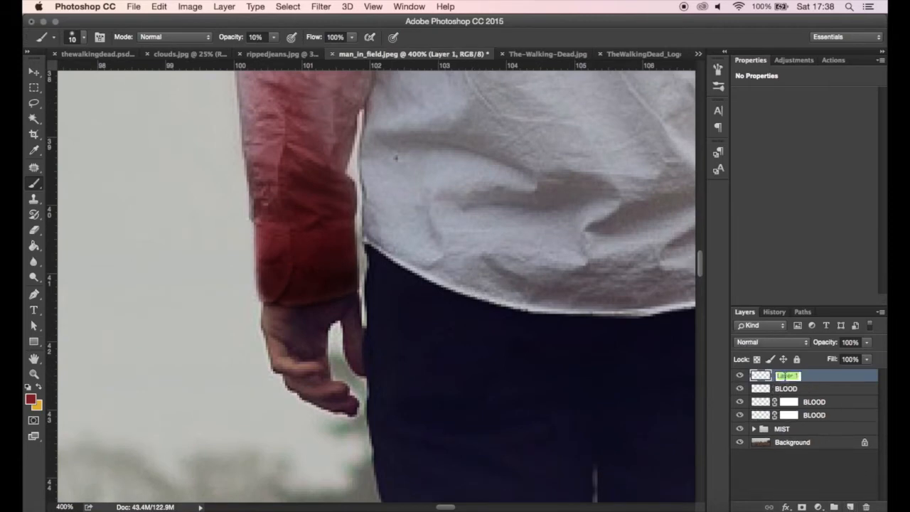
key("Return")
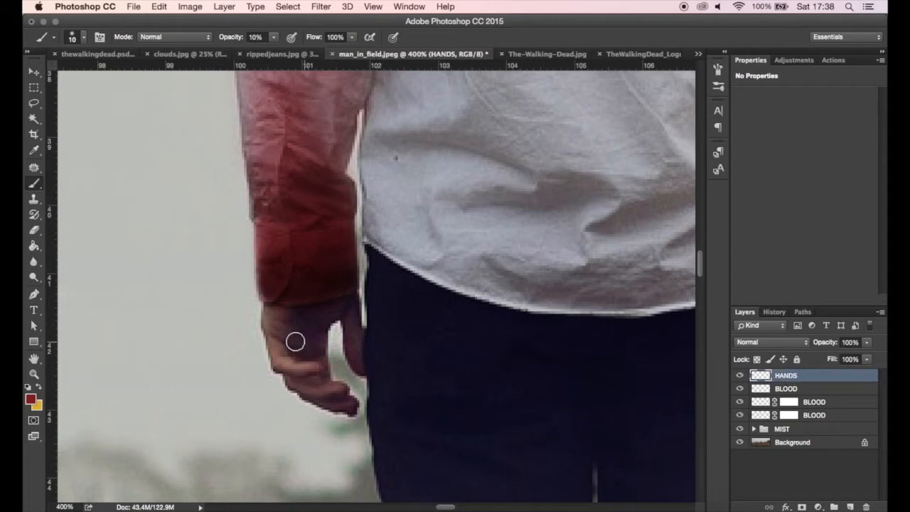
Choose a darker red and paint over the left hand on the HANDS layer with a small brush at 25% opacity
left_click(31, 399)
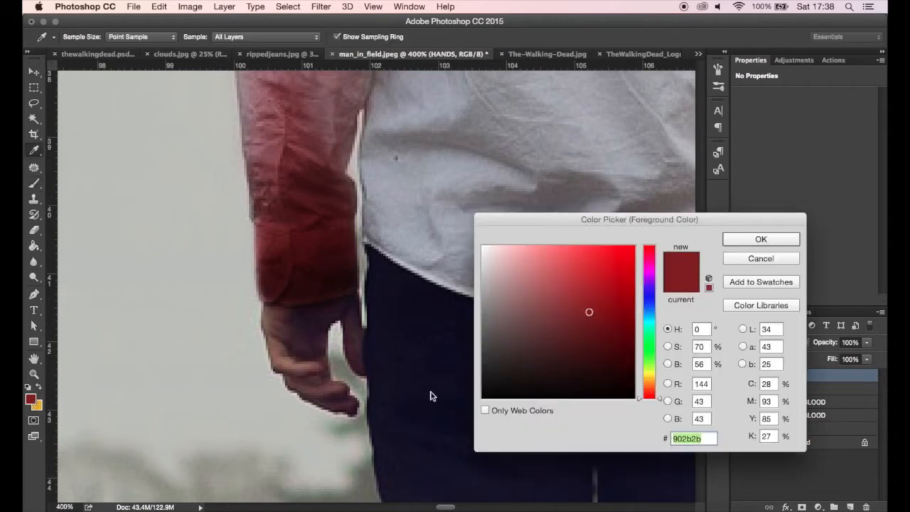
left_click(577, 341)
key("Return")
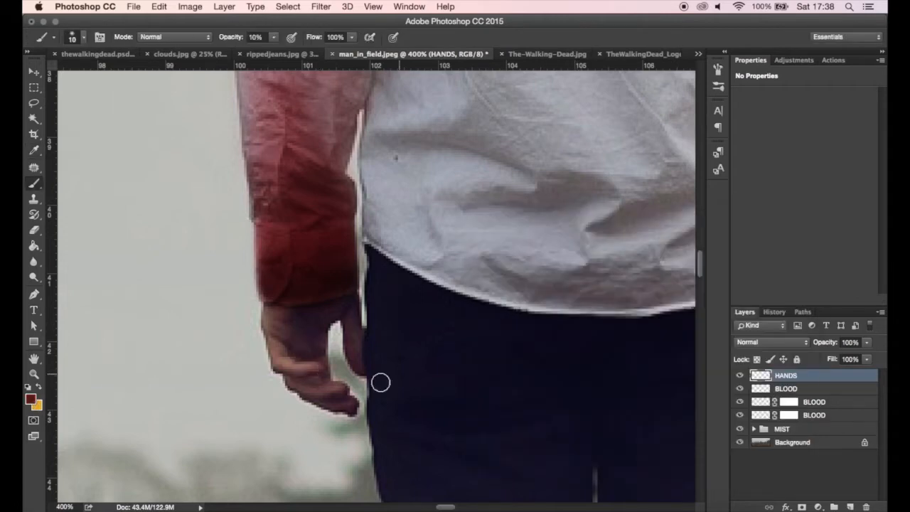
key("]")
key("]")
key("2")
key("5")
mouse_move(289, 348)
left_mouse_down()
mouse_move(288, 371)
mouse_move(286, 363)
left_mouse_up()
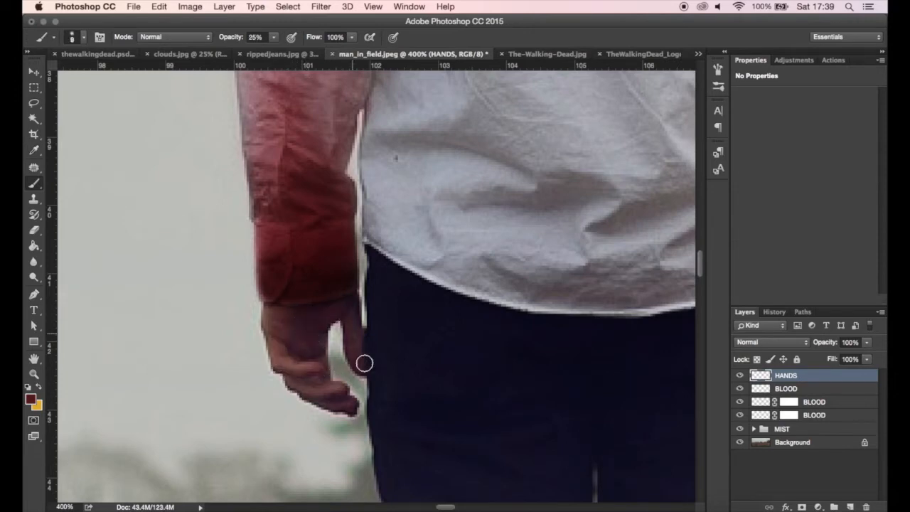
Set the HANDS layer's blend mode to Soft Light and tint the left hand and fingers with a brighter red
left_click(771, 342)
left_click(762, 447)
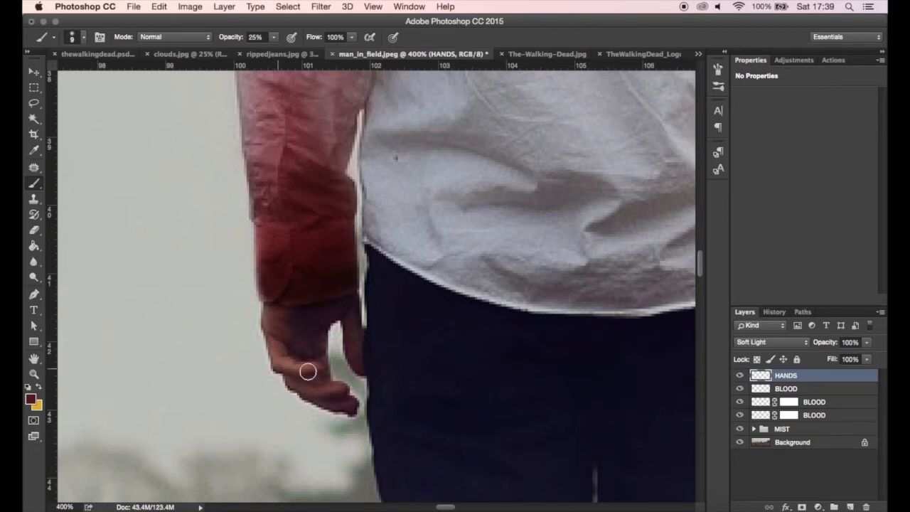
left_click(30, 399)
left_click(597, 304)
key("Return")
mouse_move(331, 392)
left_mouse_down()
mouse_move(275, 340)
mouse_move(317, 337)
mouse_move(337, 308)
mouse_move(320, 375)
left_mouse_up()
Choose a muted dark red and add a second layer named HANDS on top with its blend mode set to Hard Light
left_click(32, 399)
left_click(585, 326)
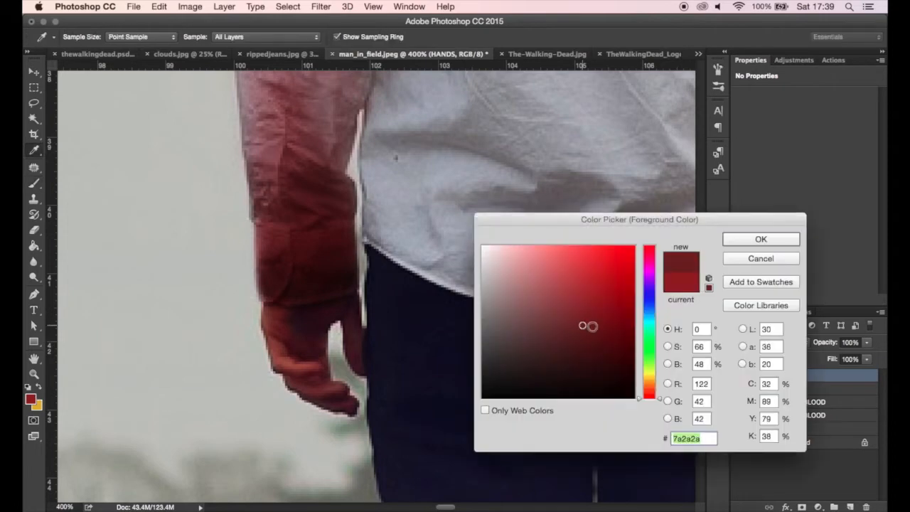
key("Return")
left_click(850, 507)
double_click(783, 377)
type("HANDS")
key("Return")
left_click(772, 342)
left_click(762, 488)
Paint blood over the fingers of both hands on the Hard Light HANDS layer with a small brush at 25% opacity
left_click_drag(339, 390, 342, 403)
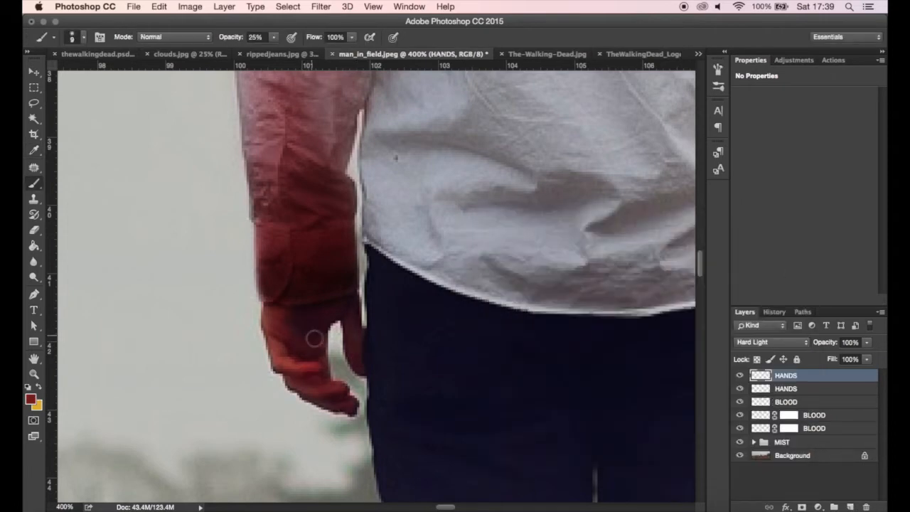
scroll(601, 345, "right", 10)
scroll(534, 334, "left", 3)
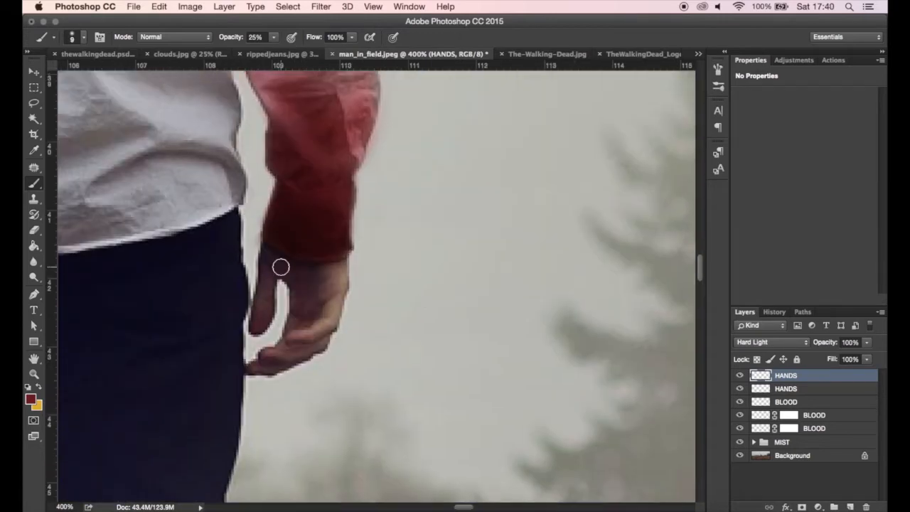
mouse_move(266, 365)
left_mouse_down()
mouse_move(309, 342)
mouse_move(297, 351)
left_mouse_up()
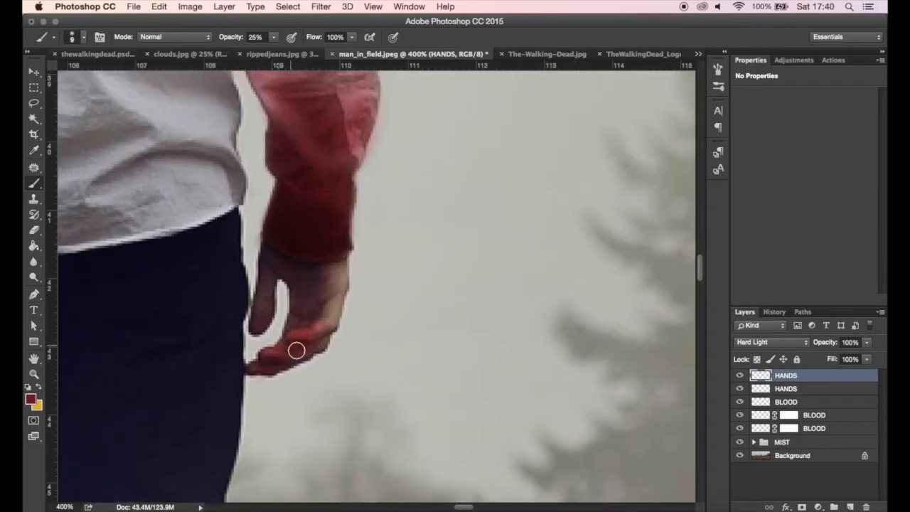
key("bracketleft")
key("bracketleft")
left_click_drag(332, 319, 313, 341)
Tint the right hand on the Soft Light HANDS layer with a bright red and a deeper dark red at 25% opacity
left_click(788, 389)
left_click(30, 400)
left_click(593, 298)
left_click(762, 239)
key("bracketright")
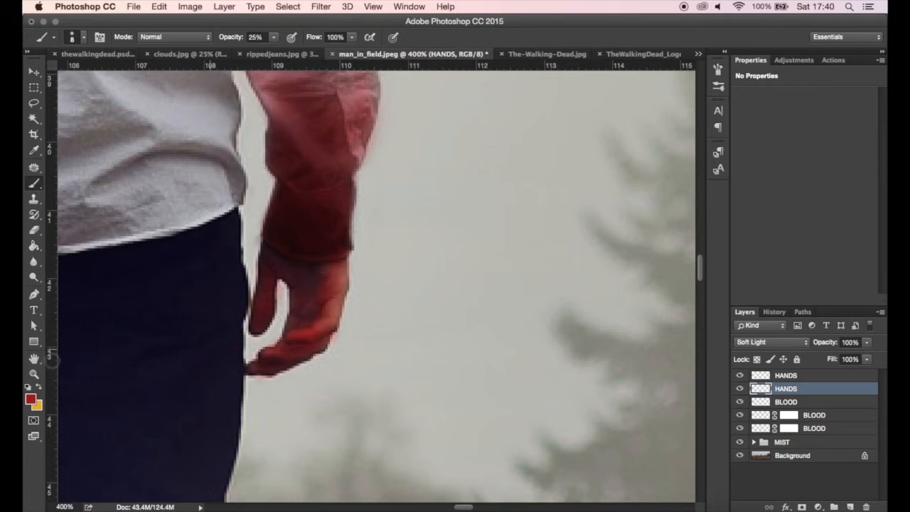
left_click(31, 400)
left_click(618, 340)
left_click(736, 239)
scroll(355, 345, "left", 10)
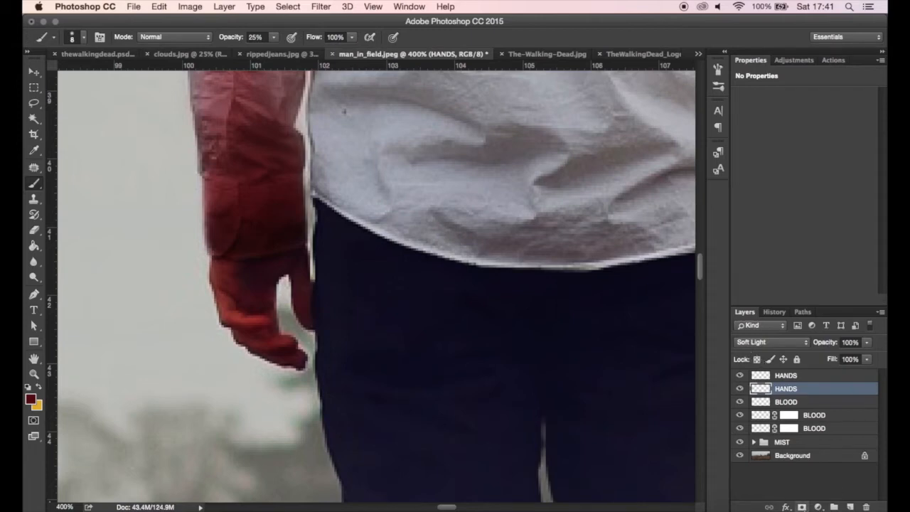
Add a layer mask to each of the two HANDS layers
left_click(803, 507)
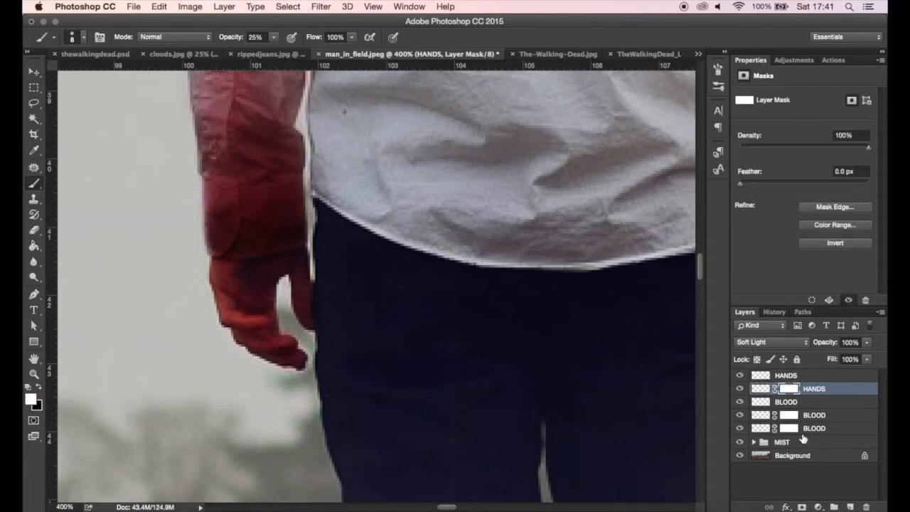
left_click(786, 375)
left_click(802, 507)
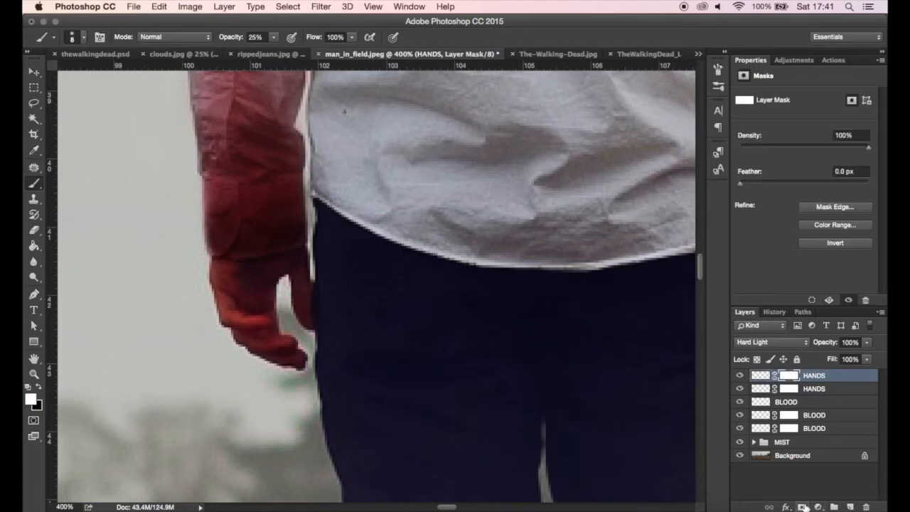
Mask red off the back of the left hand on the Soft Light HANDS layer with a 15 px black brush at 50% opacity
left_click(788, 389)
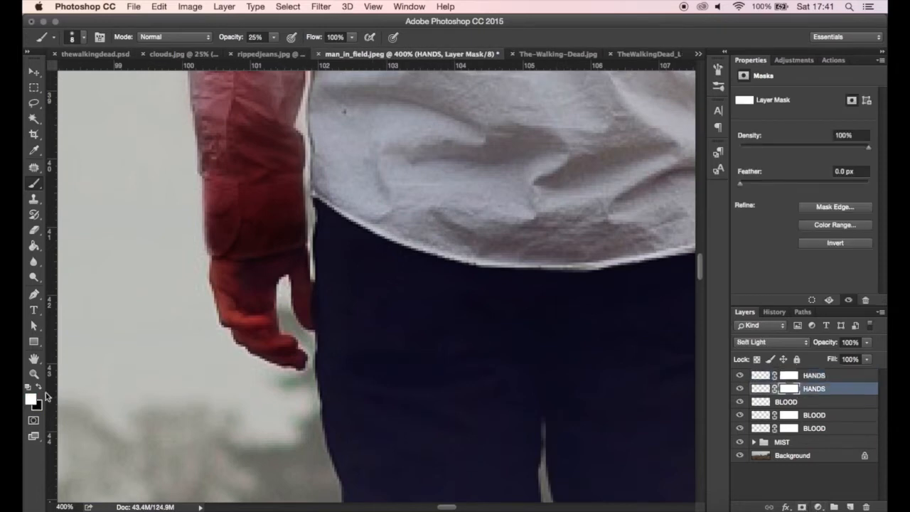
key("bracketright")
key("bracketright")
key("bracketright")
key("bracketleft")
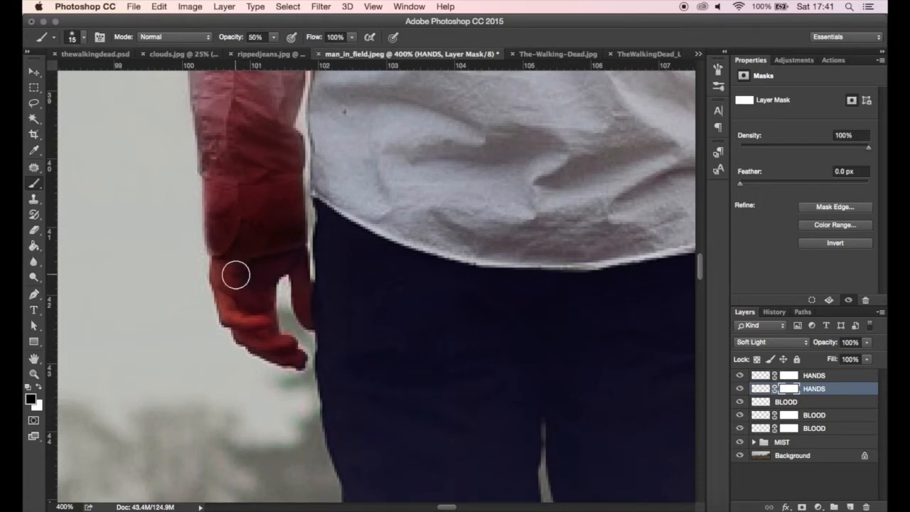
left_click_drag(252, 289, 277, 301)
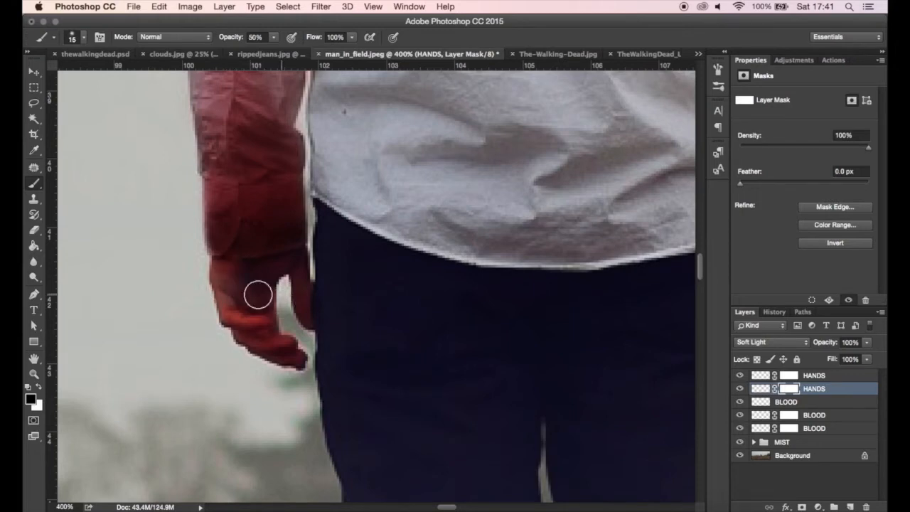
mouse_move(276, 291)
left_mouse_down()
mouse_move(223, 279)
mouse_move(262, 283)
mouse_move(261, 298)
mouse_move(237, 303)
mouse_move(269, 299)
left_mouse_up()
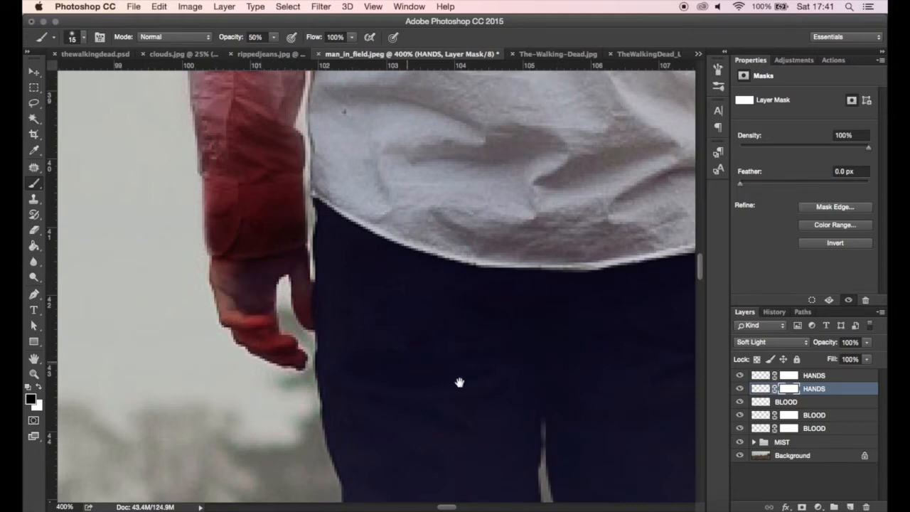
Fade the remaining red near the wrists and thumbs of both hands on the two HANDS layer masks
scroll(459, 382, "right", 5)
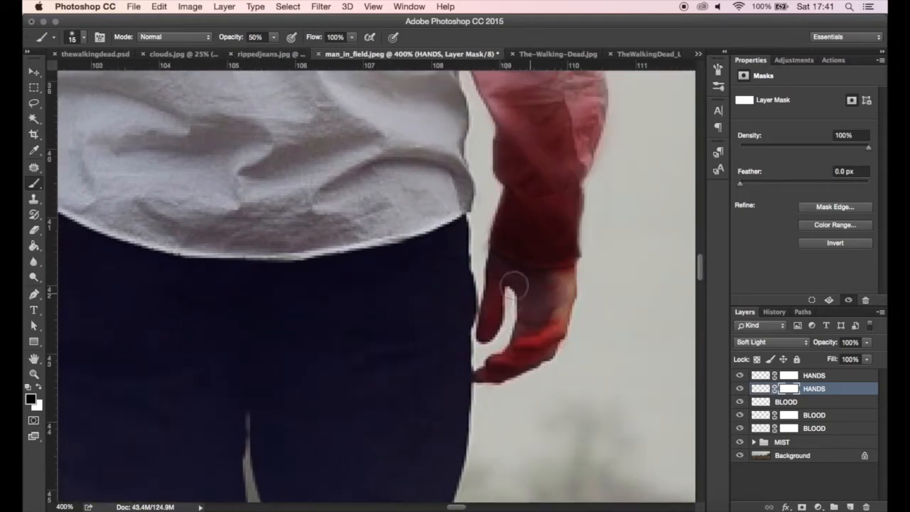
key("alt+bracketright")
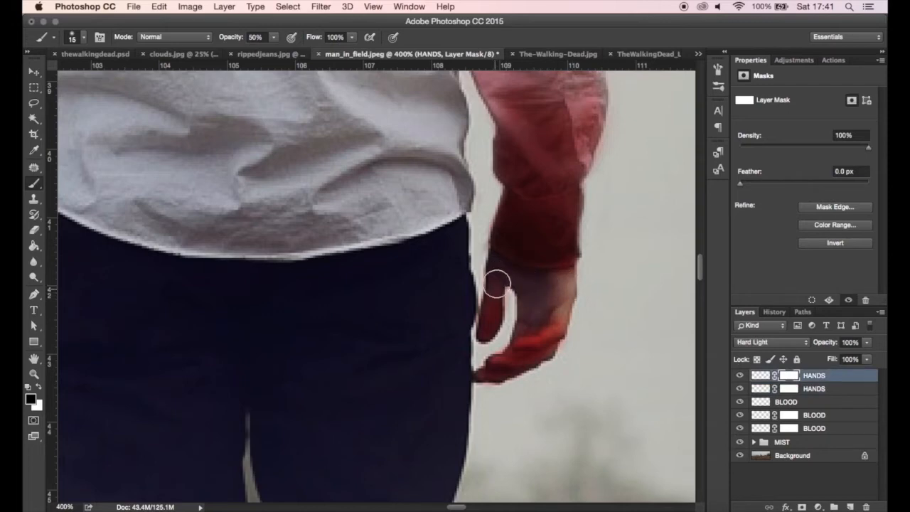
scroll(463, 313, "left", 5)
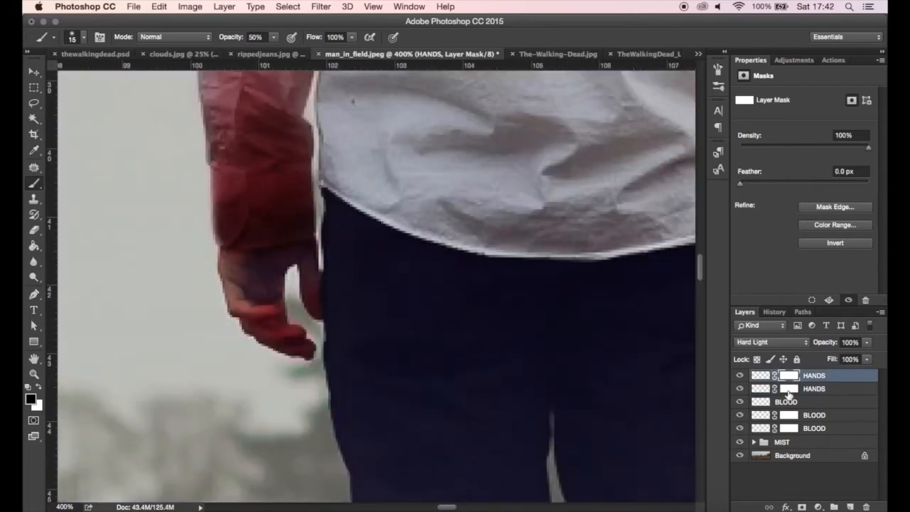
key("alt+bracketleft")
key("super+minus")
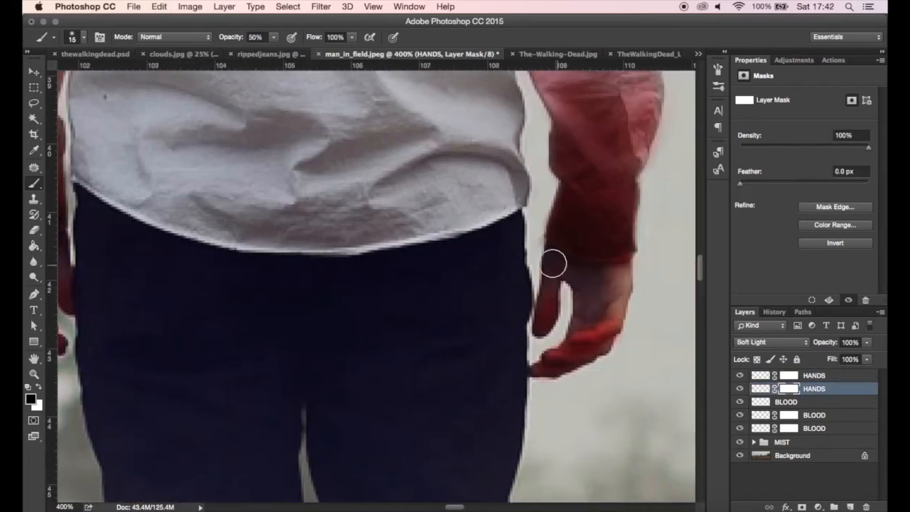
key("alt+bracketright")
key("super+minus")
key("super+minus")
key("super+minus")
key("super+minus")
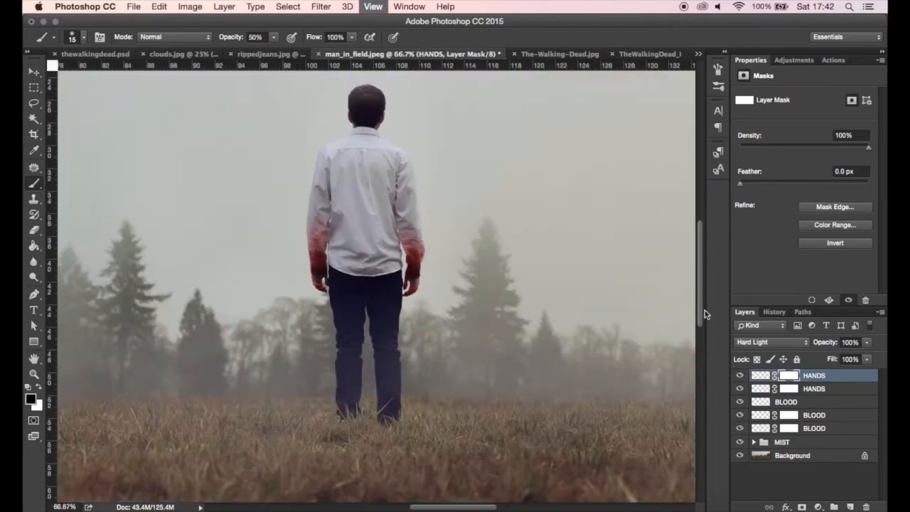
Lower the opacity of the Soft Light HANDS layer to 50%
key("super+plus")
key("super+plus")
key("super+plus")
left_click(851, 342)
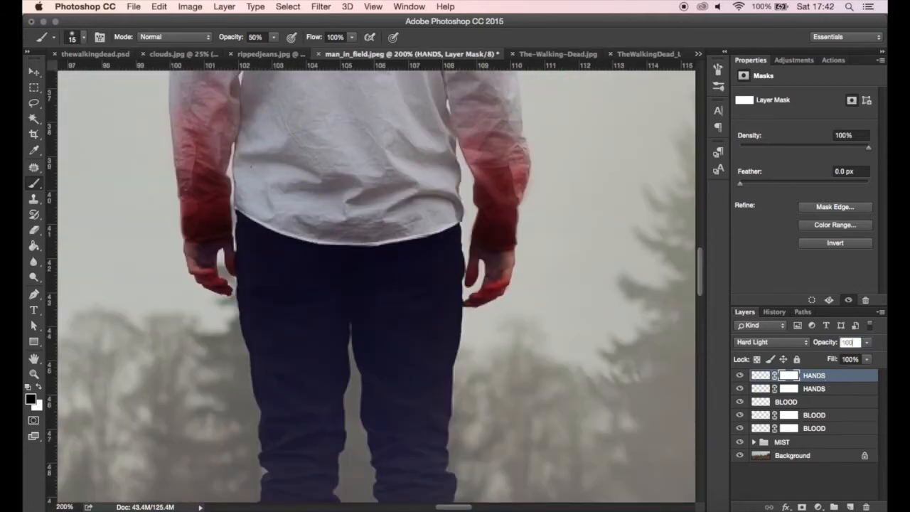
left_click(804, 392)
left_click(829, 343)
type("50")
key("super+minus")
key("super+plus")
key("super+plus")
key("super+plus")
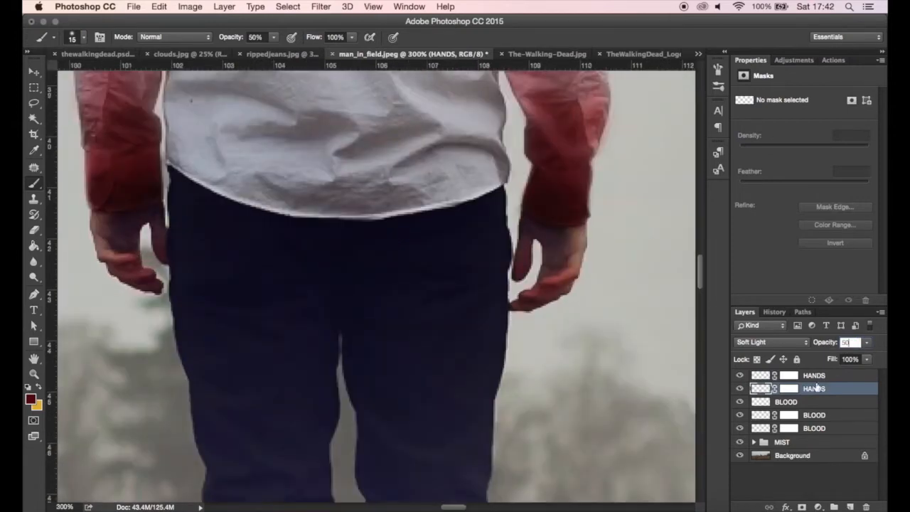
Add a new top layer and paint very dark red over the fingers with a 9 px brush at 50% opacity
left_click(851, 506)
left_click(30, 401)
key("Return")
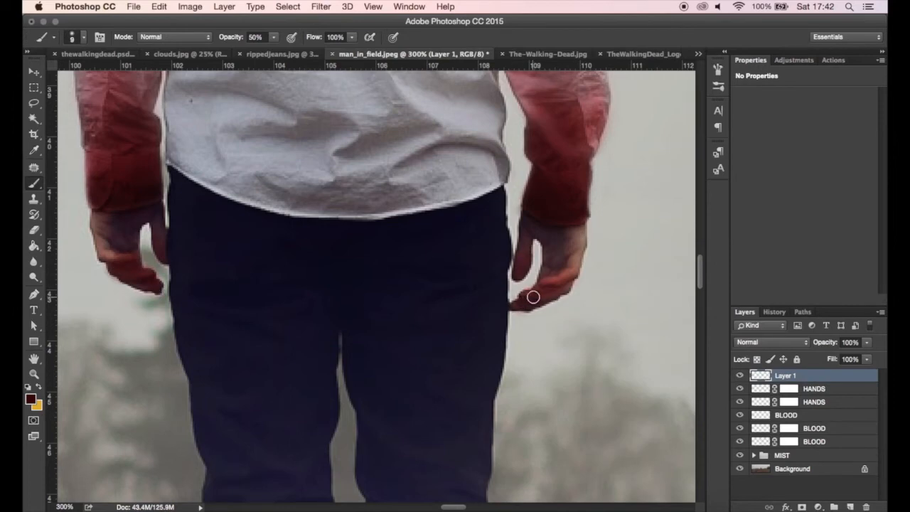
Set the new top layer's blend mode to Overlay and its opacity to 25%
left_click(759, 343)
left_click(751, 473)
left_click(830, 343)
type("25")
key("super+minus")
key("super+minus")
key("super+minus")
key("super+minus")
key("super+minus")
key("super+minus")
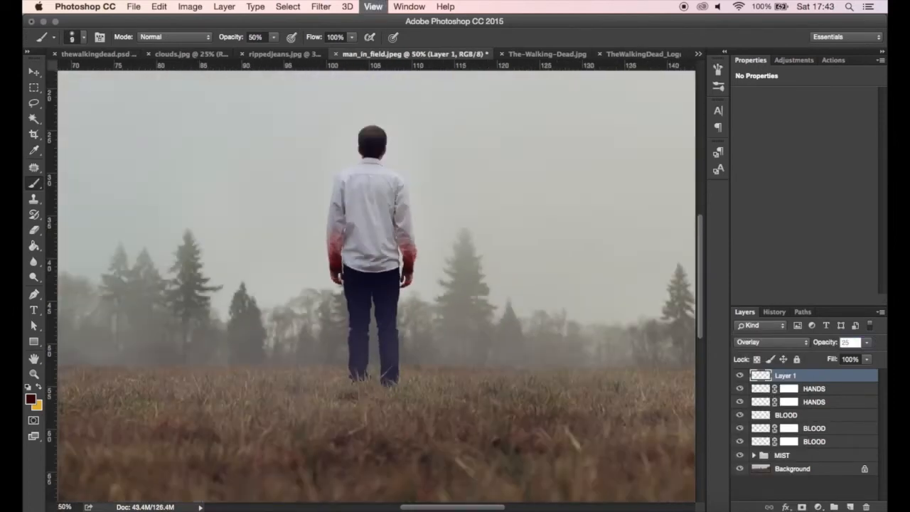
key("super+plus")
key("super+plus")
key("super+plus")
key("super+plus")
key("Return")
Rename the top Overlay layer as HANDS
scroll(383, 329, "up", 5)
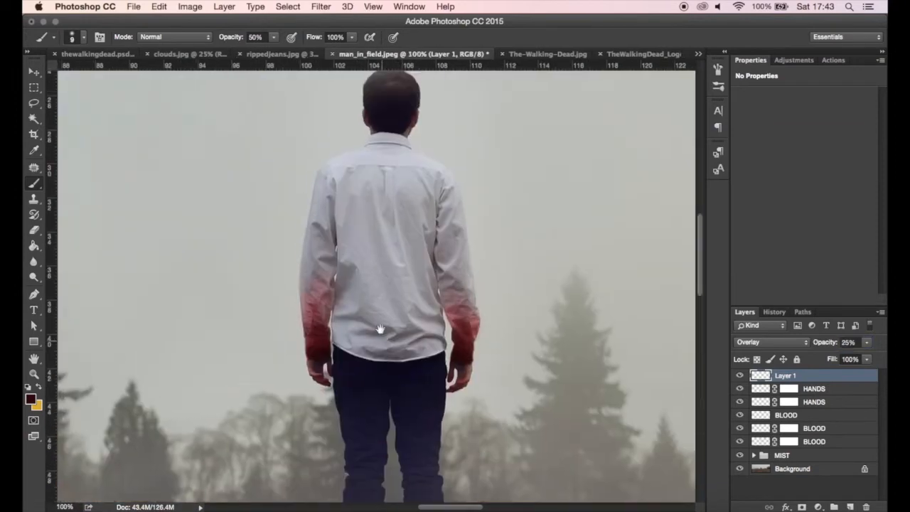
double_click(786, 376)
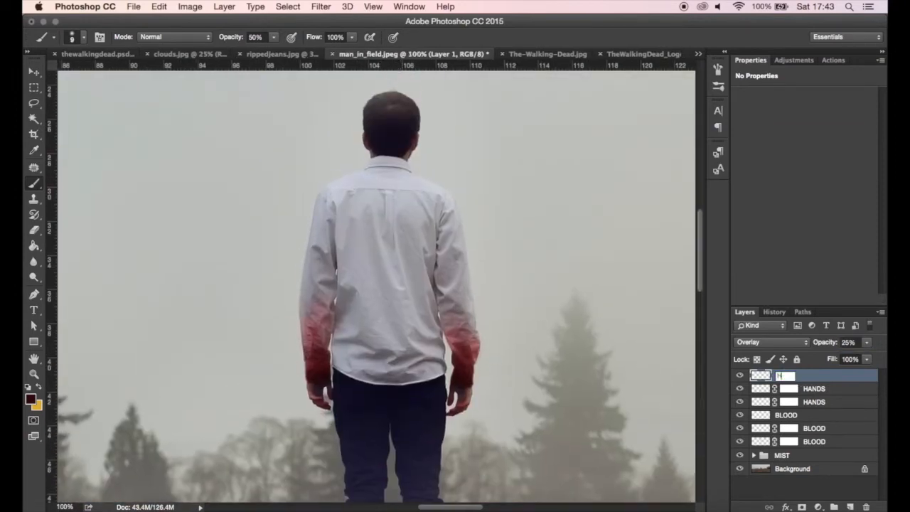
key("Return")
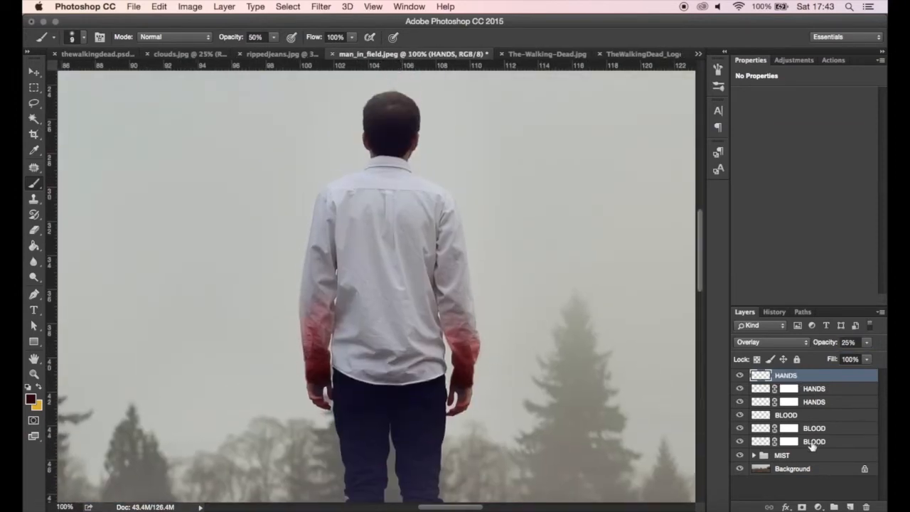
Group all the BLOOD and HANDS layers and name the group BLOOD
left_click(813, 443)
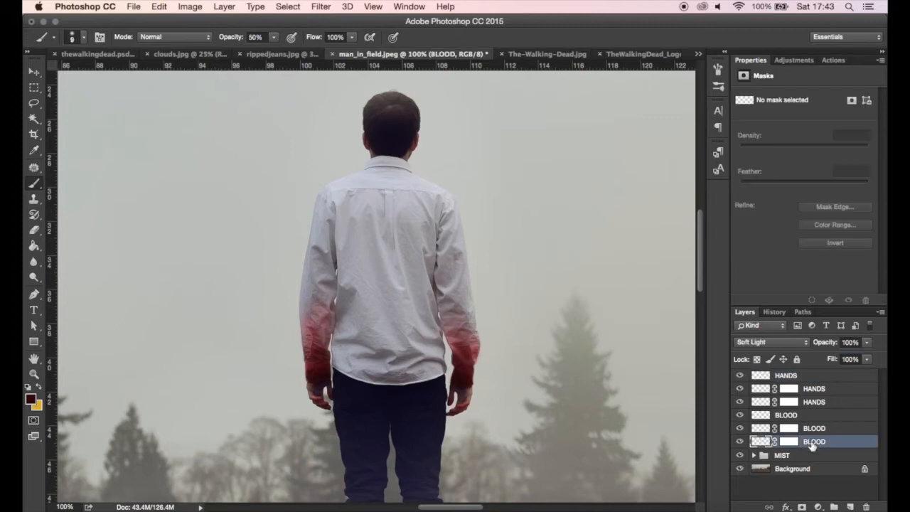
left_click(811, 376, "shift")
key("super+g")
double_click(780, 377)
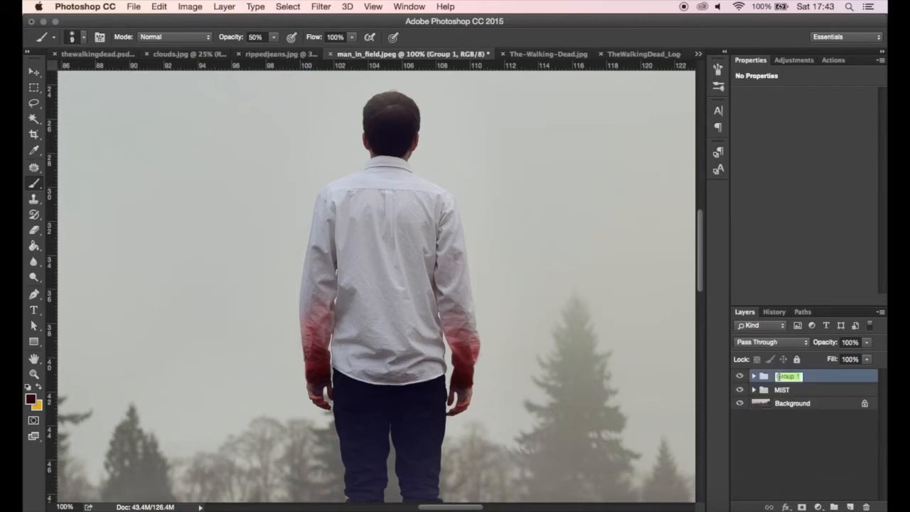
key("Return")
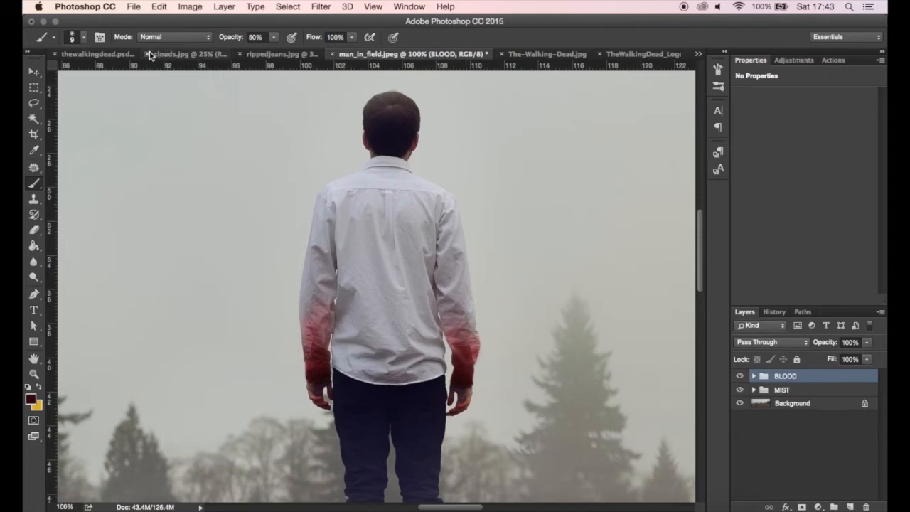
Copy a rectangular area around the torn left knee in rippedjeans.jpg and paste it into man_in_field.jpeg
left_click(263, 55)
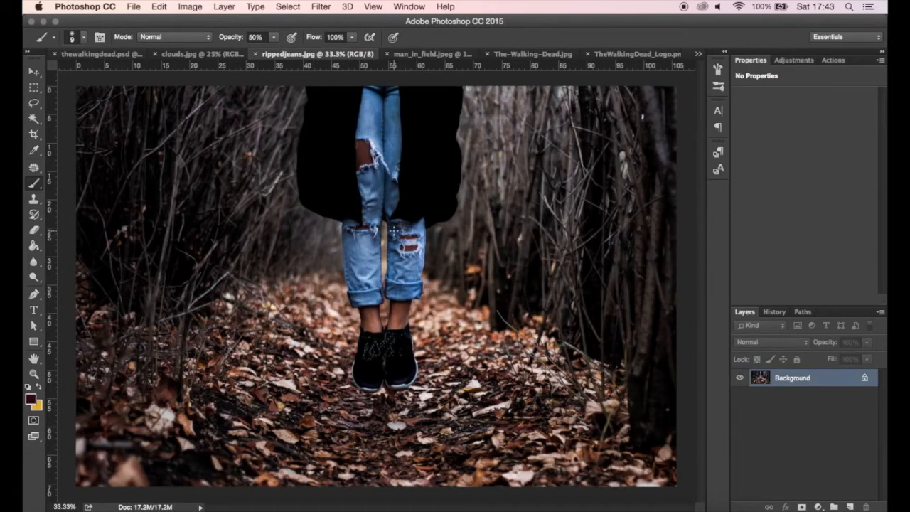
left_click(33, 87)
left_click_drag(331, 204, 391, 254)
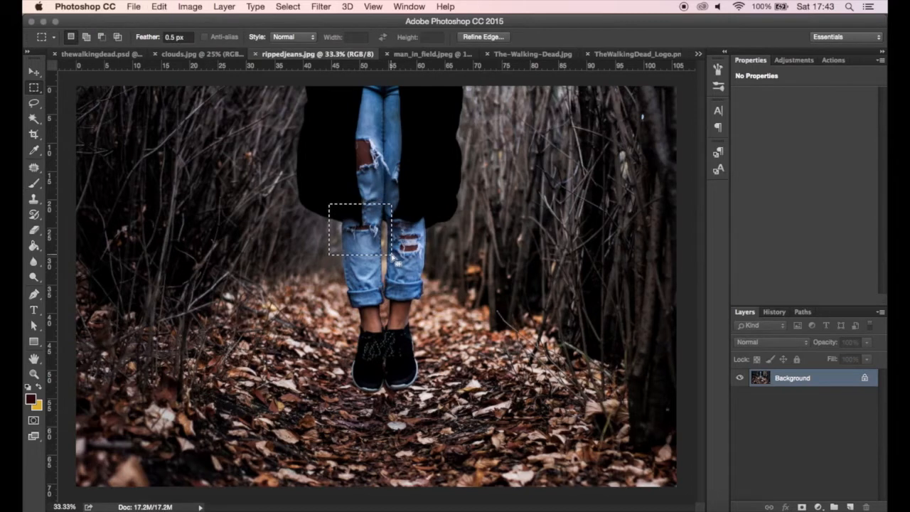
left_click(413, 53)
key("super+v")
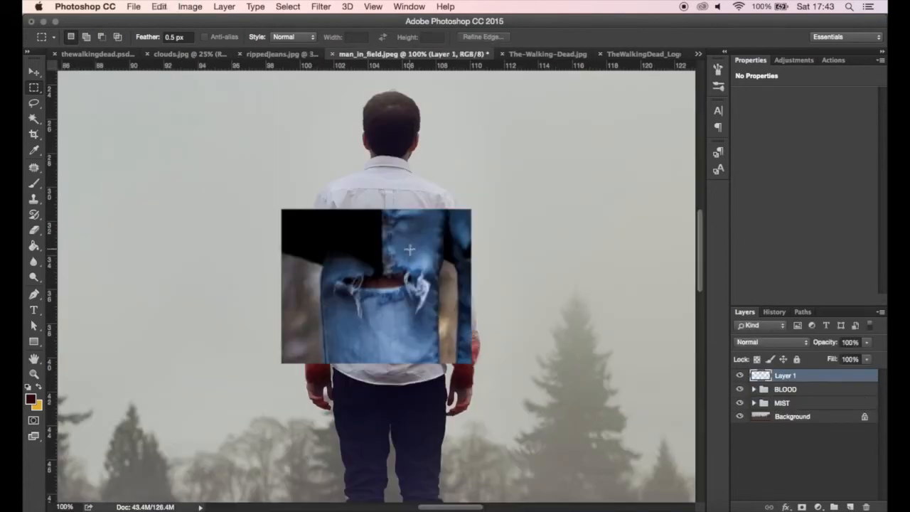
Scale the pasted jeans patch to about 46%, rotate it slightly clockwise and place it over the lower left of the shirt
left_click(38, 71)
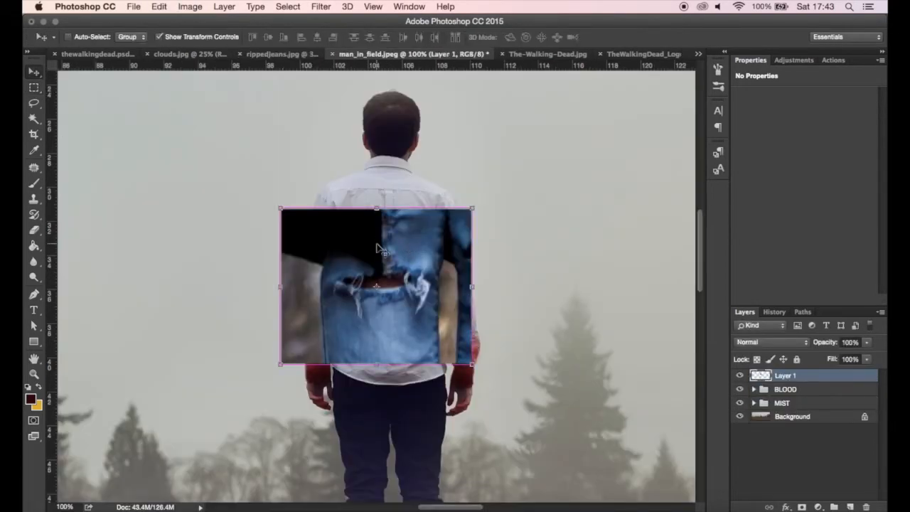
key("super+plus")
left_click_drag(569, 127, 448, 195)
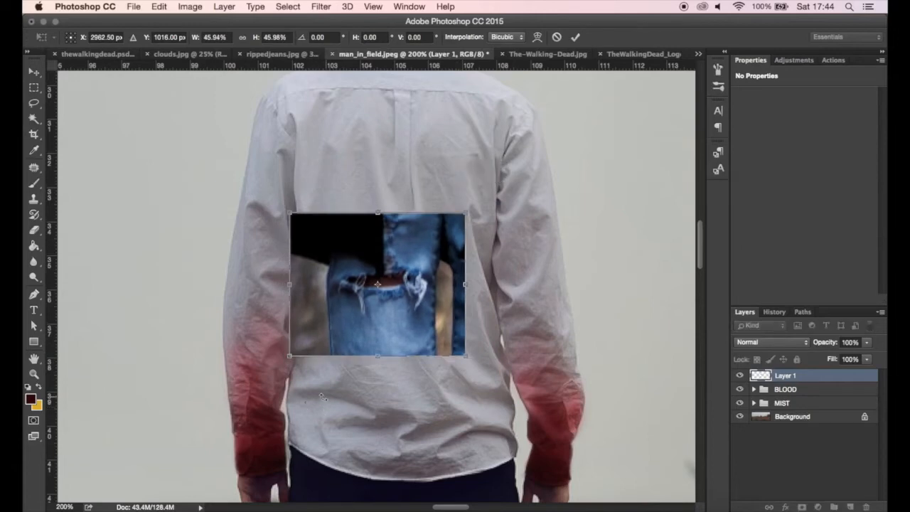
left_click_drag(478, 210, 484, 219)
left_click_drag(408, 250, 370, 364)
key("Return")
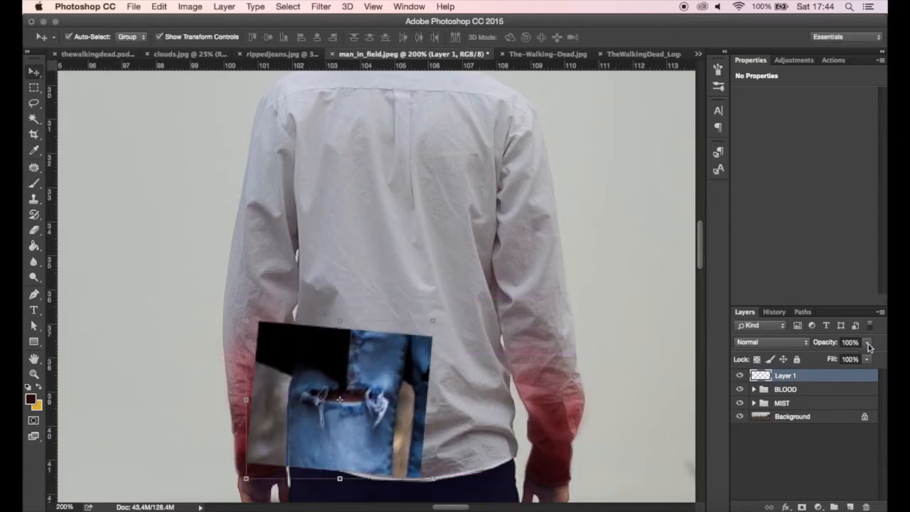
Try the Lighten and Screen blend modes on the pasted jeans layer
left_click(807, 342)
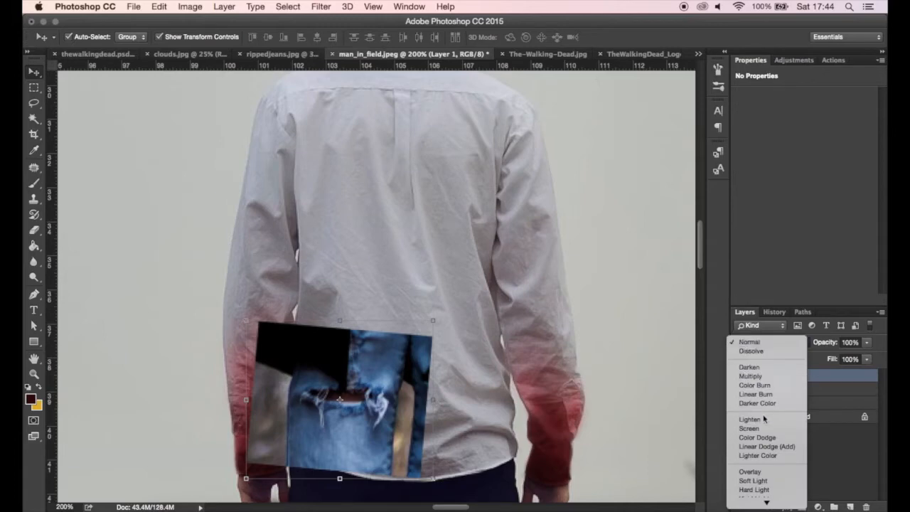
left_click(763, 416)
left_click(778, 342)
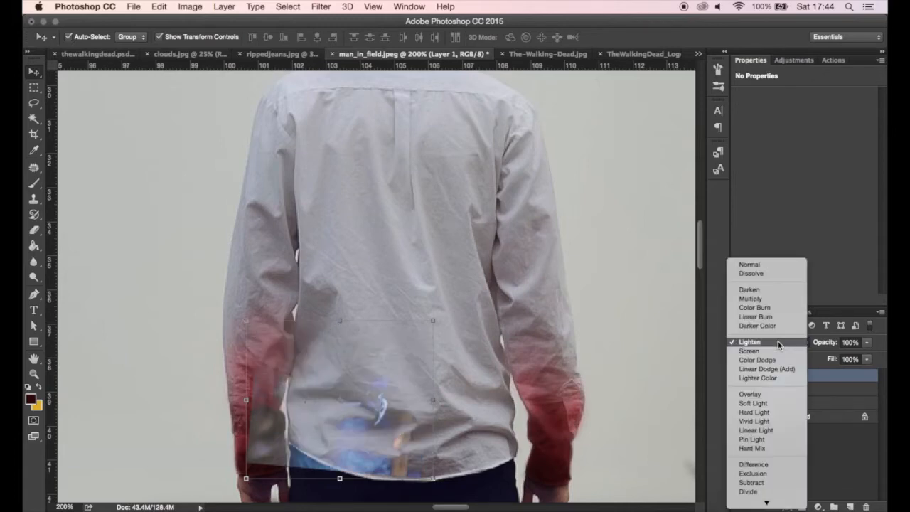
left_click(778, 350)
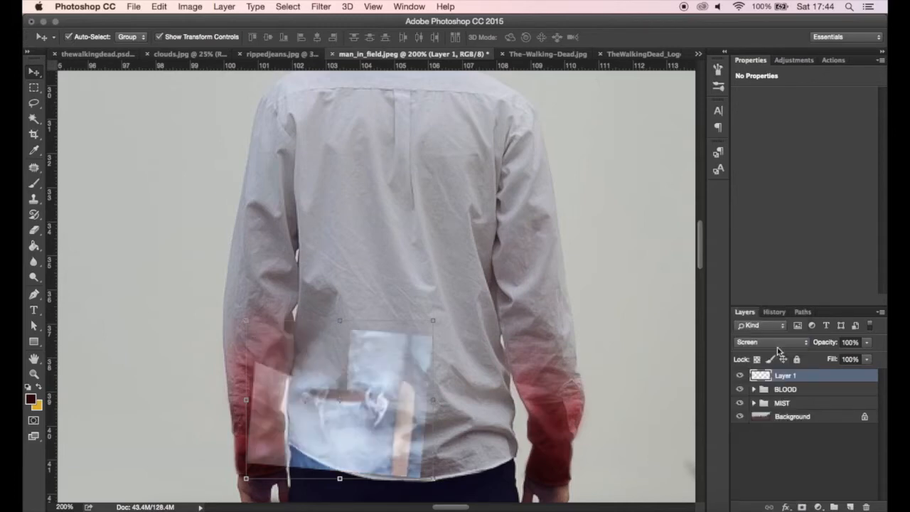
Set the jeans layer's blend mode to Soft Light and fine-tune the patch's position and rotation just above the shirt hem
left_click(771, 340)
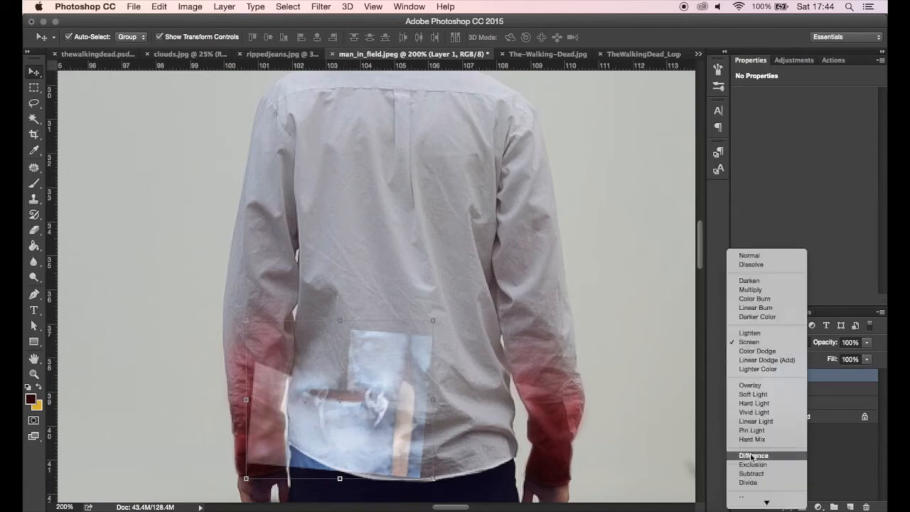
left_click(751, 395)
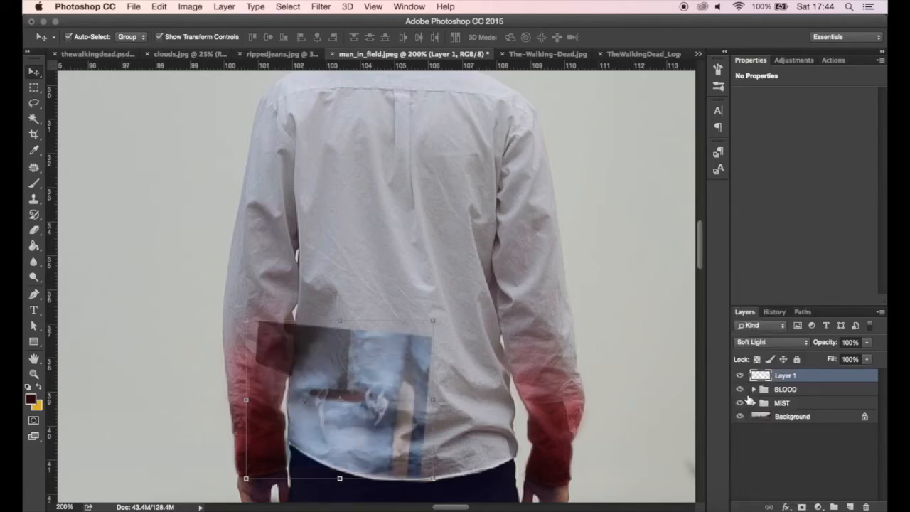
left_click_drag(350, 332, 377, 382)
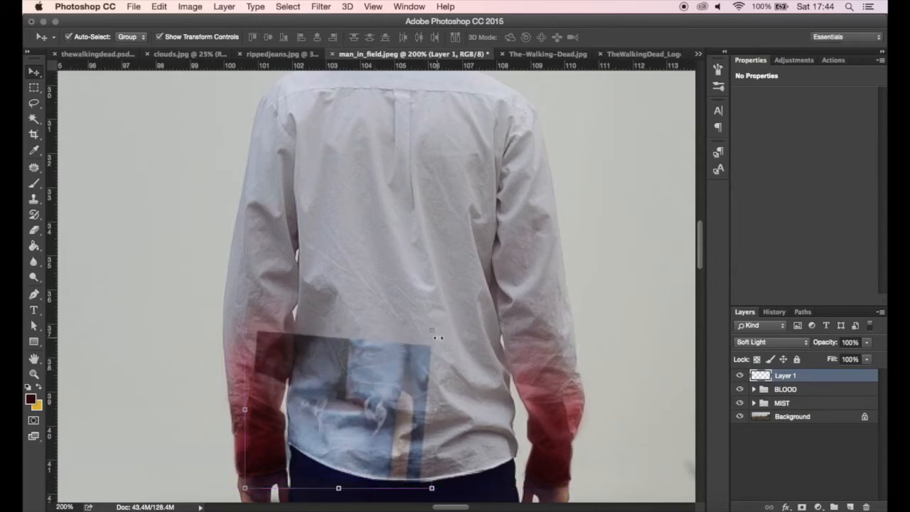
key("ctrl+t")
left_click_drag(441, 322, 441, 325)
key("Return")
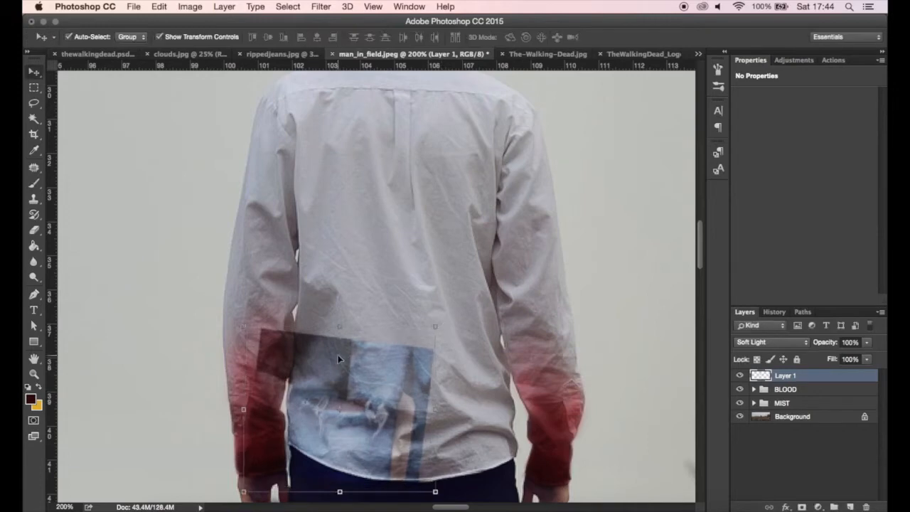
key("Left")
key("Left")
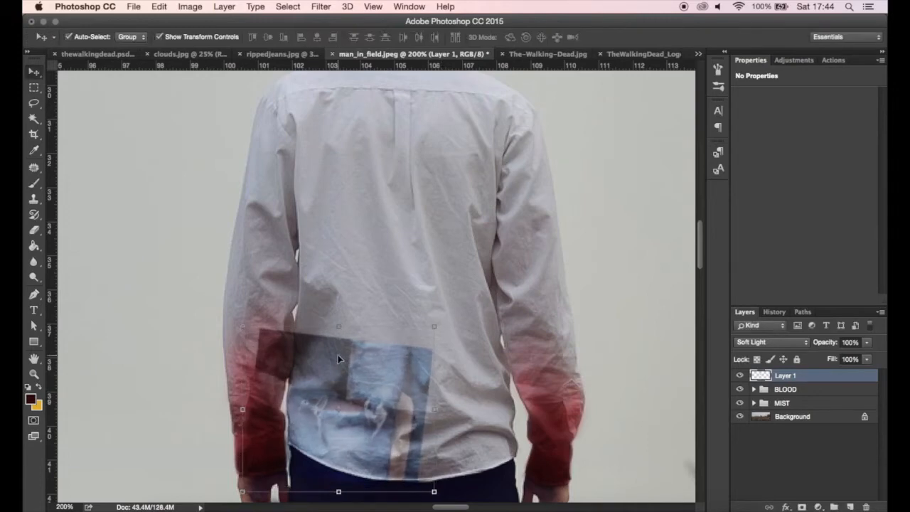
Add a layer mask to the jeans patch and paint out everything around the tear with a 45 px black brush at 100% opacity
left_click(803, 507)
left_click_drag(471, 419, 472, 367)
key("b")
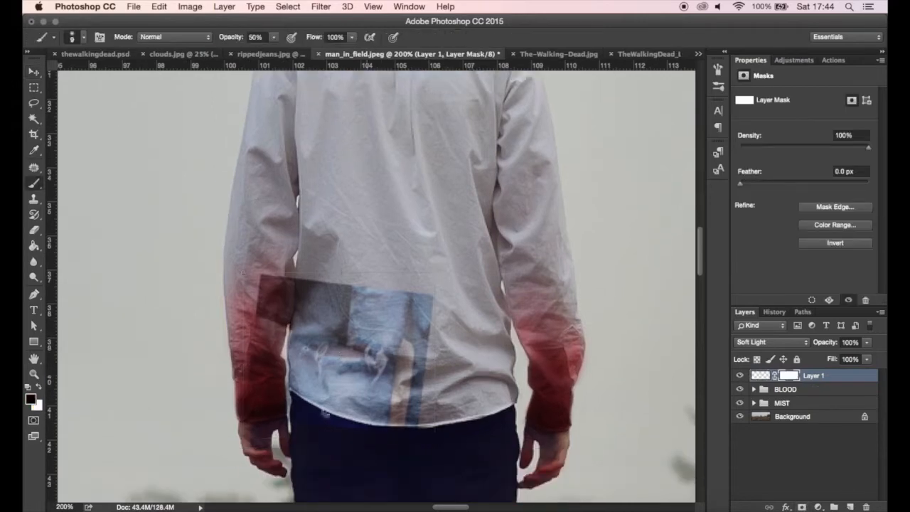
key("0")
key("bracketright")
key("bracketright")
mouse_move(369, 417)
left_mouse_down()
mouse_move(347, 407)
mouse_move(345, 388)
mouse_move(399, 403)
mouse_move(411, 399)
mouse_move(425, 356)
mouse_move(420, 367)
mouse_move(417, 325)
mouse_move(399, 328)
mouse_move(348, 302)
mouse_move(285, 294)
mouse_move(294, 305)
mouse_move(246, 325)
mouse_move(288, 390)
mouse_move(278, 402)
left_mouse_up()
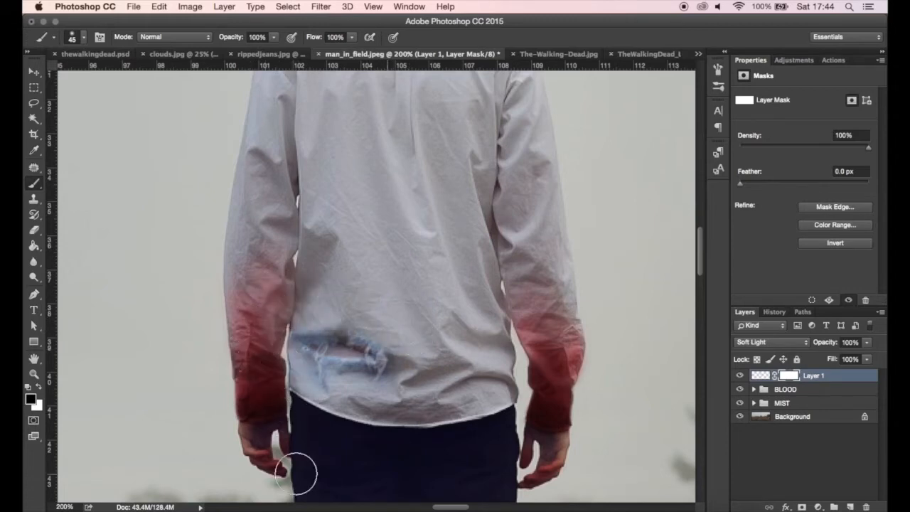
Restore some of the denim just below the tear by painting white on the mask with a 25 px brush
key("bracketleft")
key("bracketleft")
key("bracketleft")
key("x")
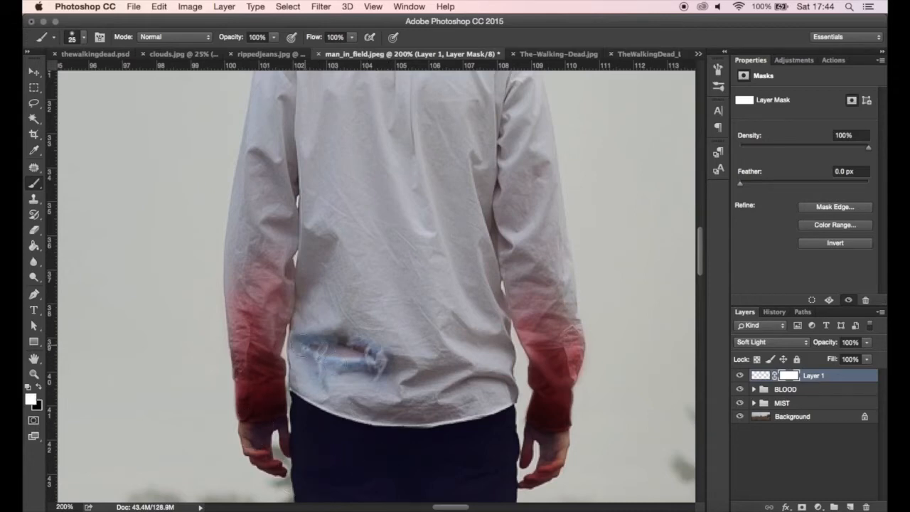
left_click_drag(338, 372, 377, 375)
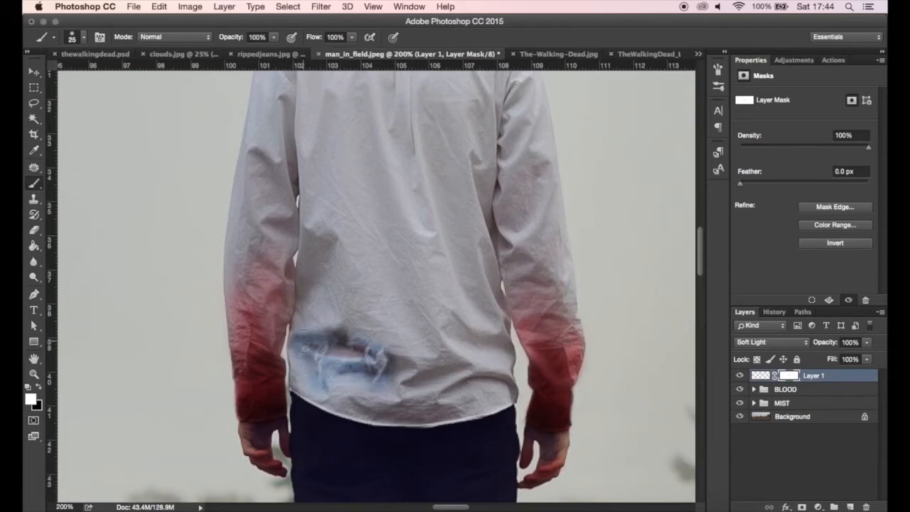
key("x")
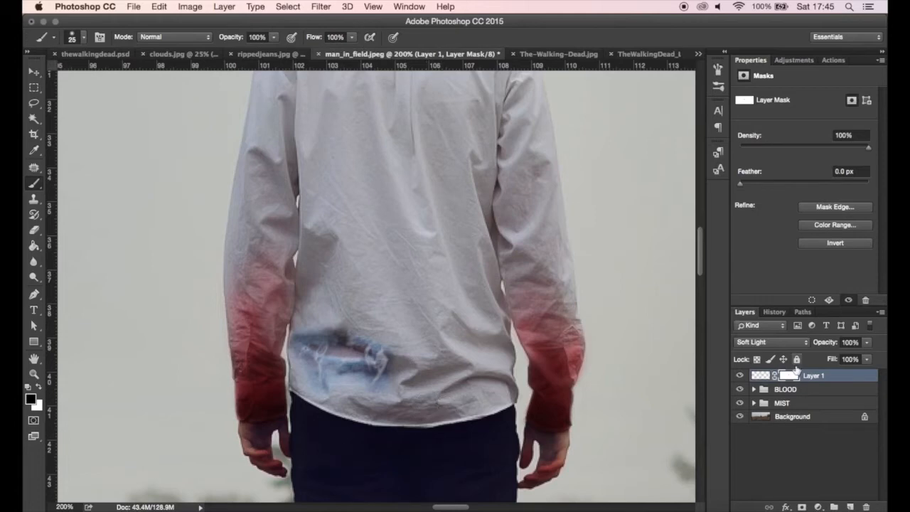
Desaturate the jeans patch with a Hue/Saturation adjustment, setting the saturation to -100
left_click(761, 376)
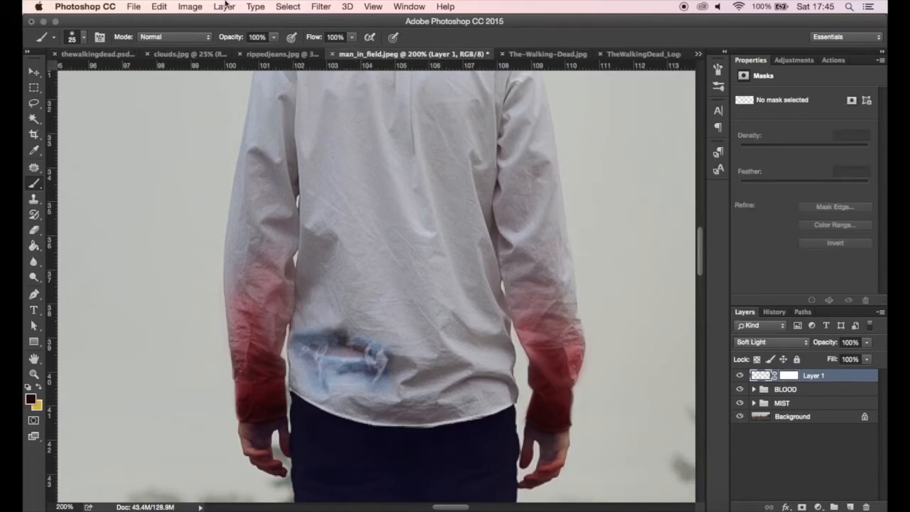
left_click(191, 6)
mouse_move(210, 43)
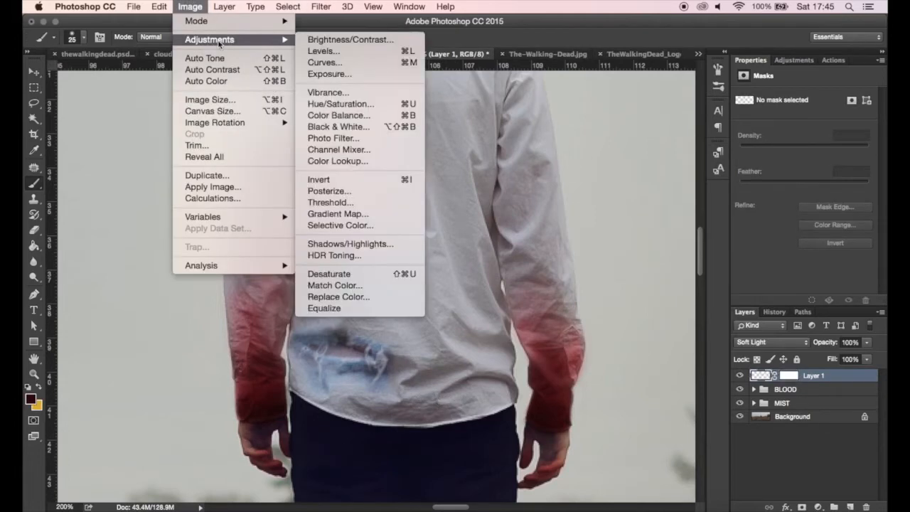
left_click(340, 104)
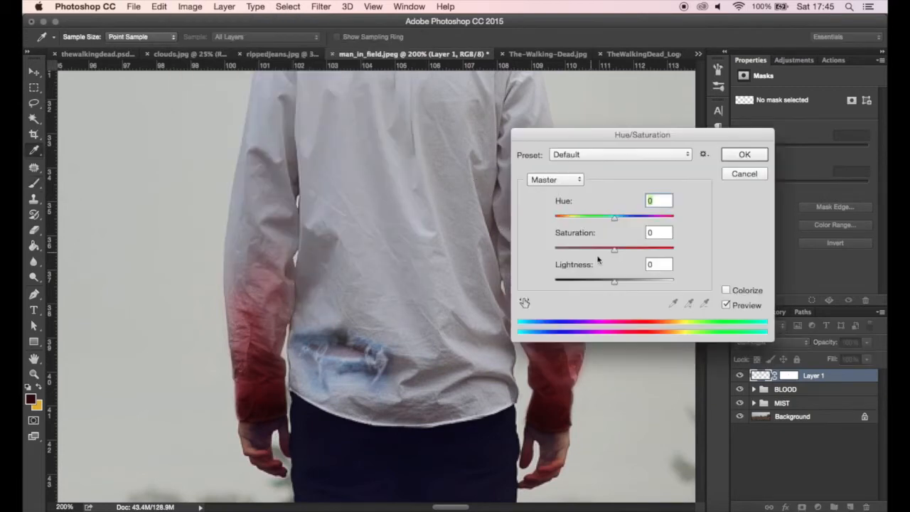
left_click_drag(616, 249, 518, 253)
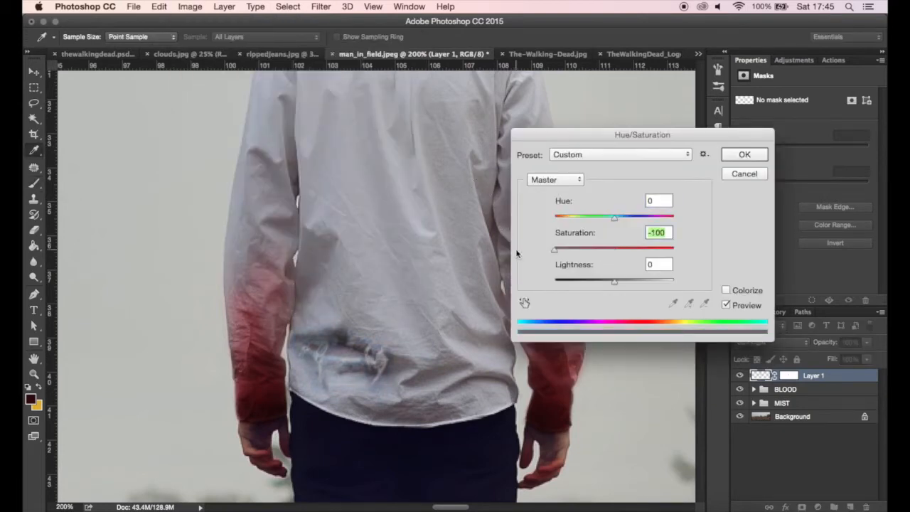
left_click(734, 159)
key("b")
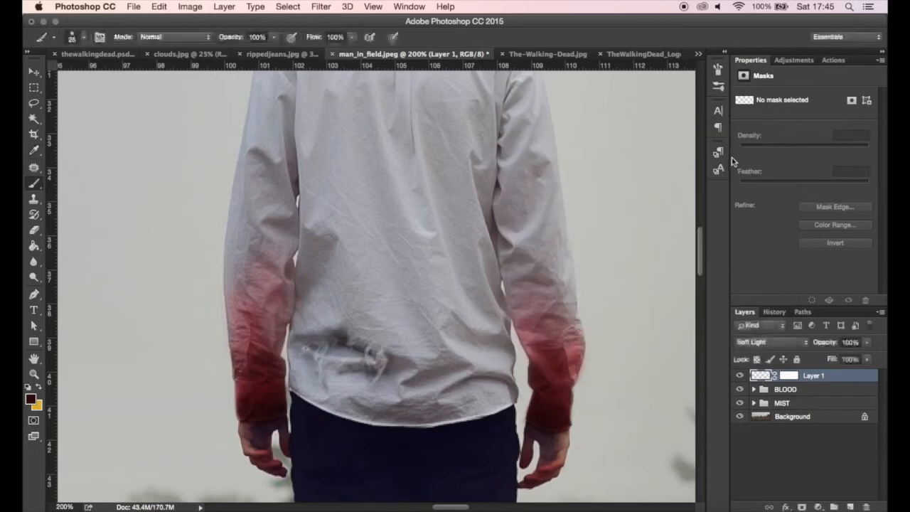
Rename the jeans patch layer as RIPPED SHIRT
key("super+plus")
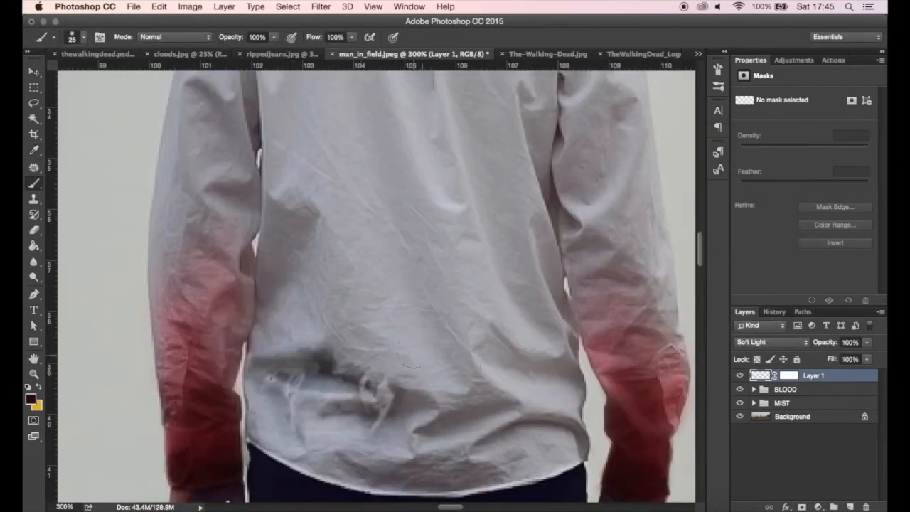
left_click(754, 390)
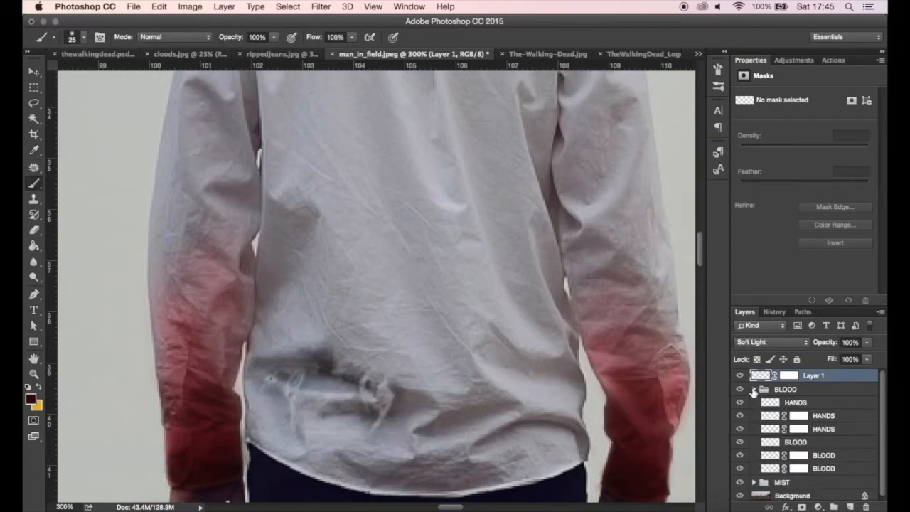
left_click(754, 390)
double_click(815, 375)
type("Bl")
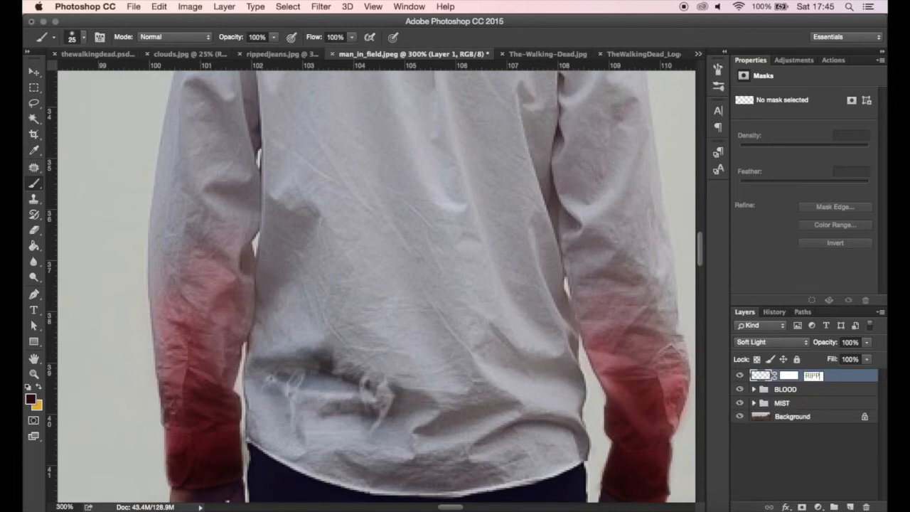
key("Return")
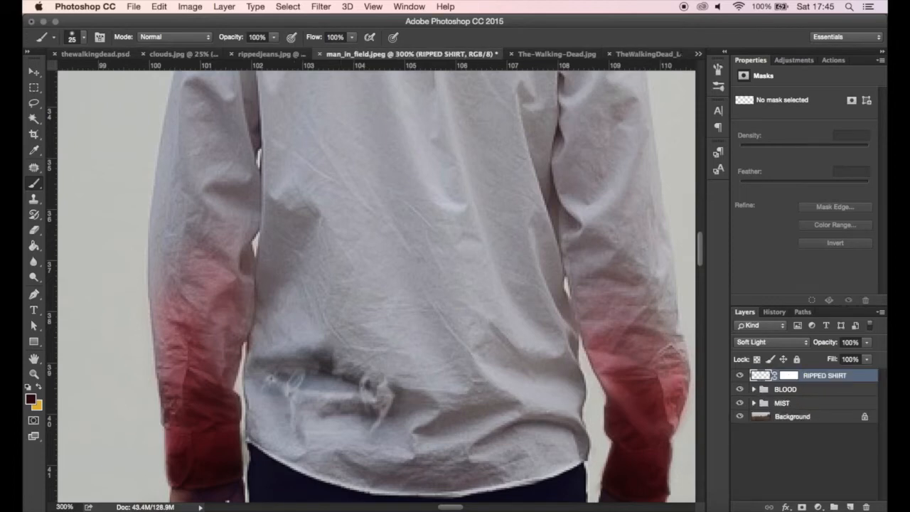
Add a new top layer named BLOOD and set its blend mode to Hard Light
left_click(852, 504)
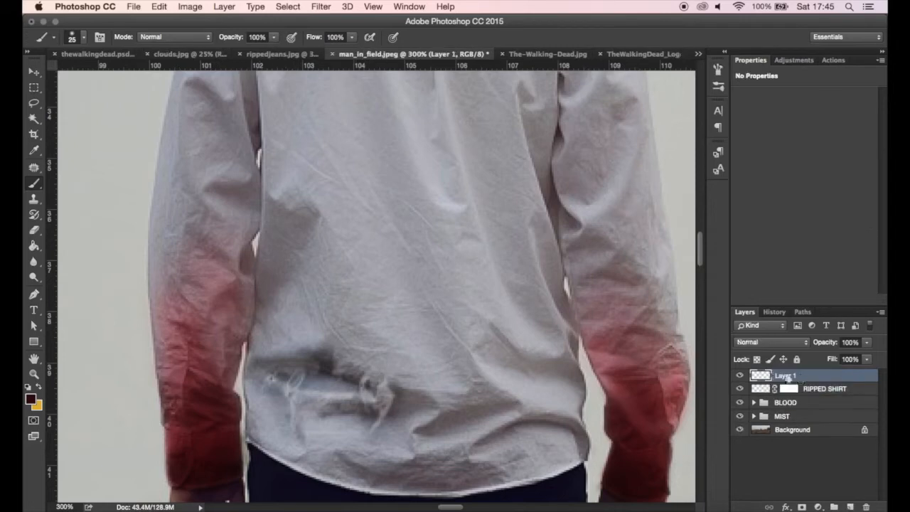
double_click(787, 377)
type("BlOOD")
key("Return")
left_click(788, 342)
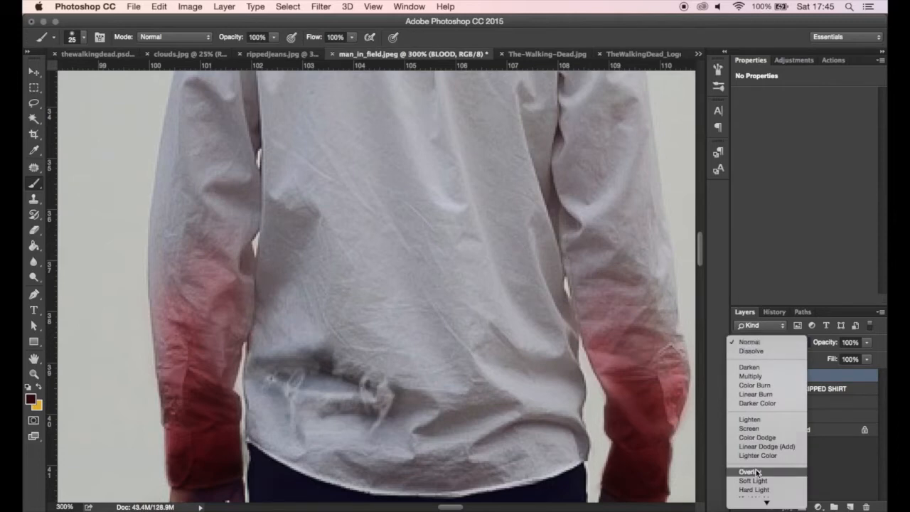
left_click(754, 490)
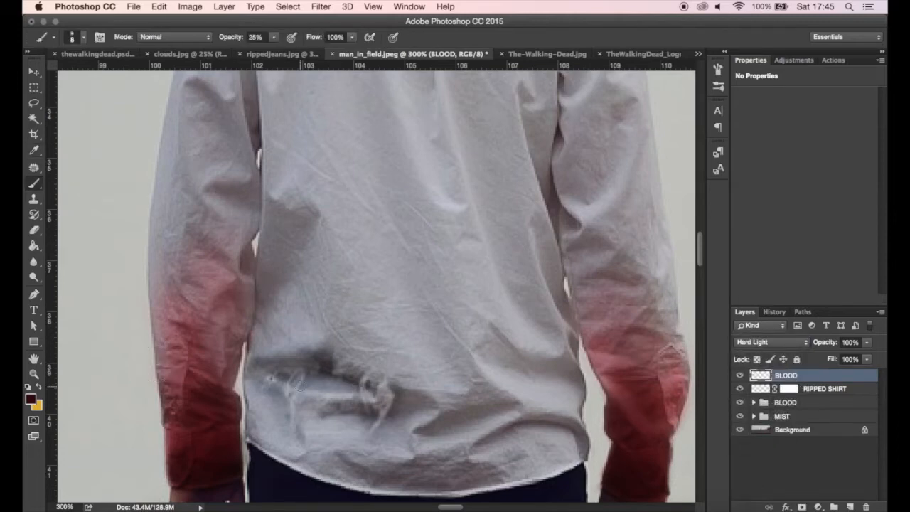
Paint very dark red (#2a0708) inside the shirt tear with a brush of about 8 px at 25% opacity
mouse_move(302, 381)
left_mouse_down()
mouse_move(284, 377)
mouse_move(362, 390)
mouse_move(281, 382)
mouse_move(362, 387)
mouse_move(266, 372)
mouse_move(359, 389)
mouse_move(325, 399)
left_mouse_up()
key("bracketright")
key("]")
key("bracketleft")
key("bracketleft")
key("bracketleft")
key("bracketleft")
mouse_move(313, 384)
left_mouse_down()
mouse_move(340, 380)
mouse_move(304, 380)
left_mouse_up()
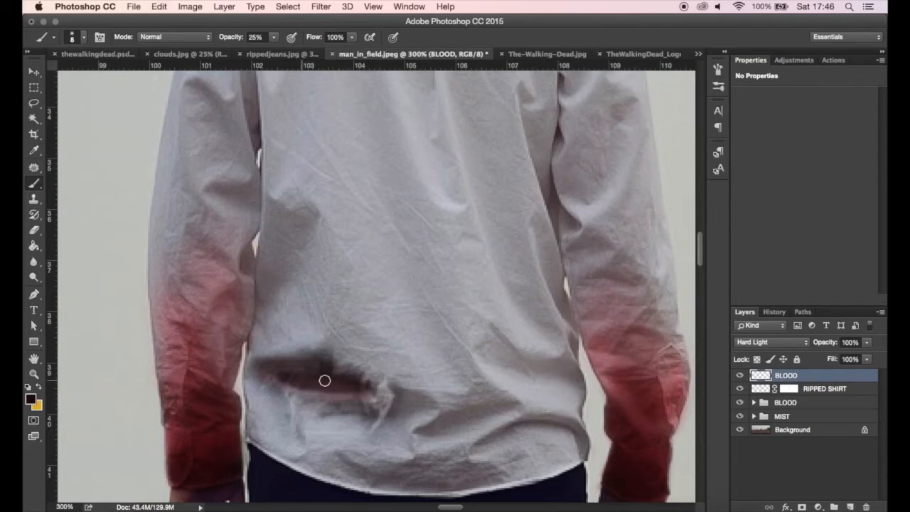
Paint blood red (#97191c) along the tear on the BLOOD layer with a larger brush at 10% opacity
left_click(30, 399)
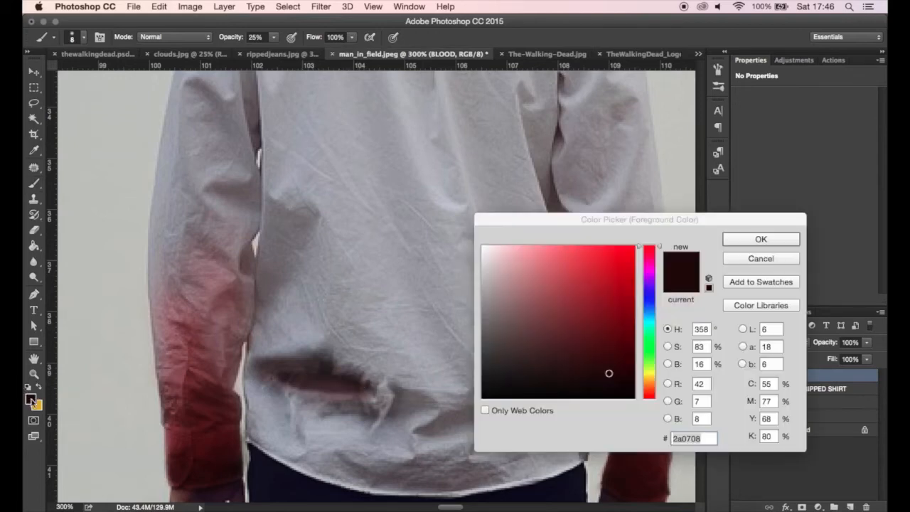
left_click(610, 308)
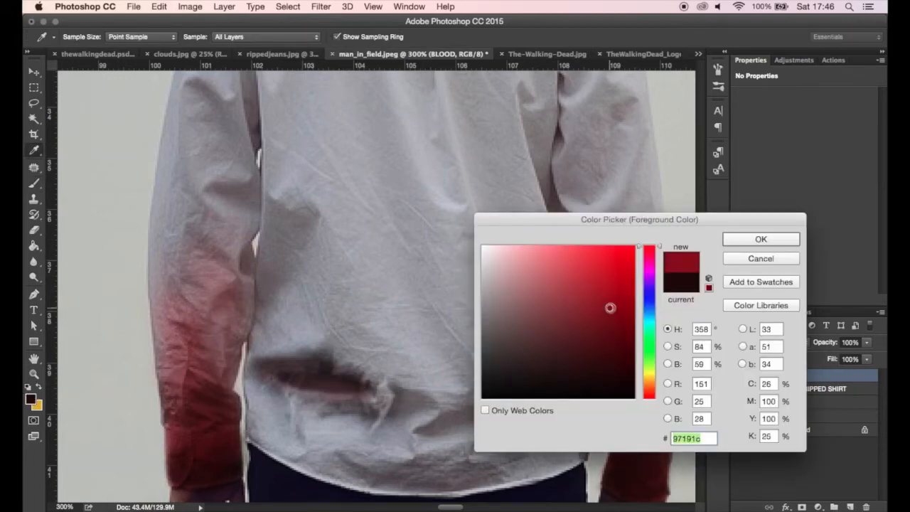
key("Return")
key("1")
key("bracketright")
mouse_move(295, 377)
left_mouse_down()
mouse_move(305, 357)
mouse_move(363, 368)
mouse_move(311, 341)
mouse_move(278, 358)
mouse_move(283, 374)
mouse_move(269, 382)
mouse_move(289, 406)
mouse_move(380, 401)
mouse_move(385, 394)
mouse_move(352, 354)
left_mouse_up()
Add a new top layer and paint a soft red stain around the tear with a 50 px brush
key("bracketright")
key("bracketright")
key("bracketright")
left_click(850, 507)
left_click_drag(310, 344, 382, 366)
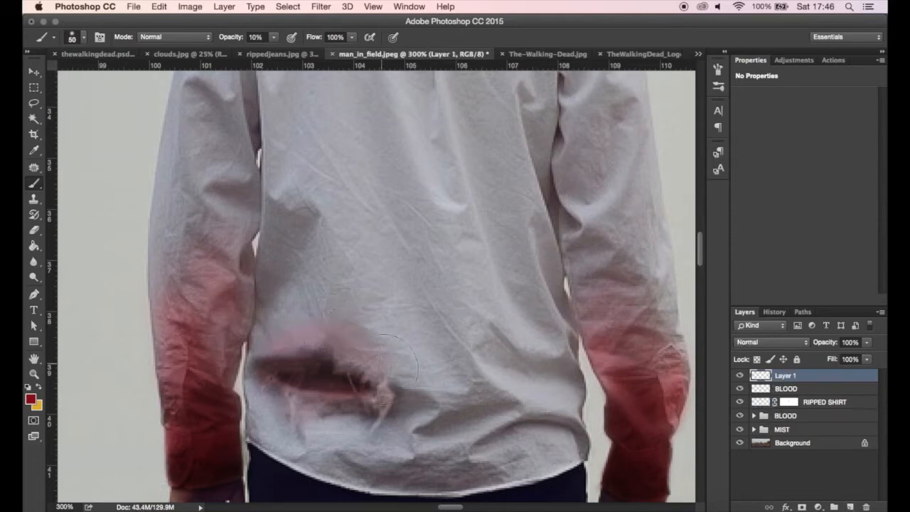
Set the foreground colour to #661013 and the new stain layer's blend mode to Soft Light
left_click(31, 400)
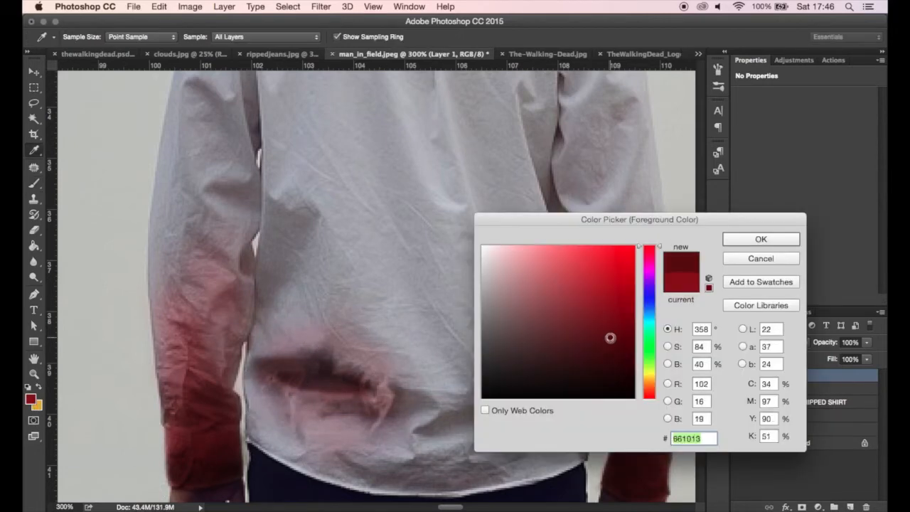
key("Return")
left_click(757, 342)
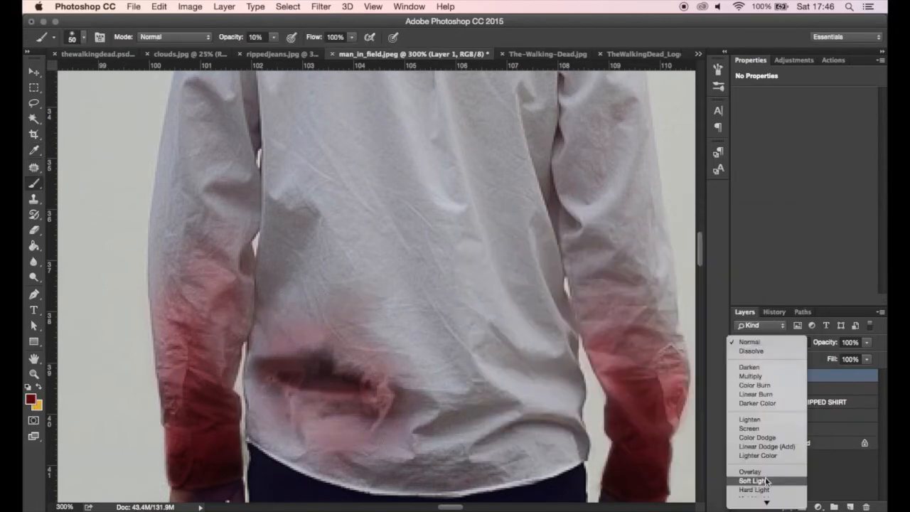
left_click(766, 482)
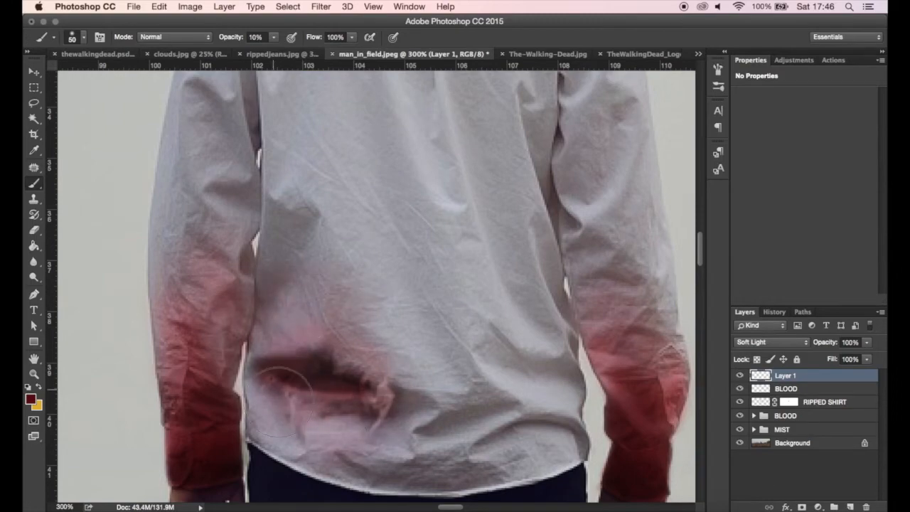
Add another top layer in Soft Light and paint brighter red inside the tear with a 9 px brush
key("super+minus")
key("super+minus")
key("super+minus")
key("super+plus")
key("super+plus")
key("super+plus")
key("bracketleft")
left_click(851, 507)
left_click(31, 400)
left_click(616, 319)
left_click(762, 239)
left_click(774, 342)
left_click(766, 481)
key("bracketleft")
mouse_move(304, 370)
left_mouse_down()
mouse_move(339, 377)
mouse_move(372, 364)
mouse_move(273, 348)
mouse_move(303, 366)
mouse_move(350, 368)
left_mouse_up()
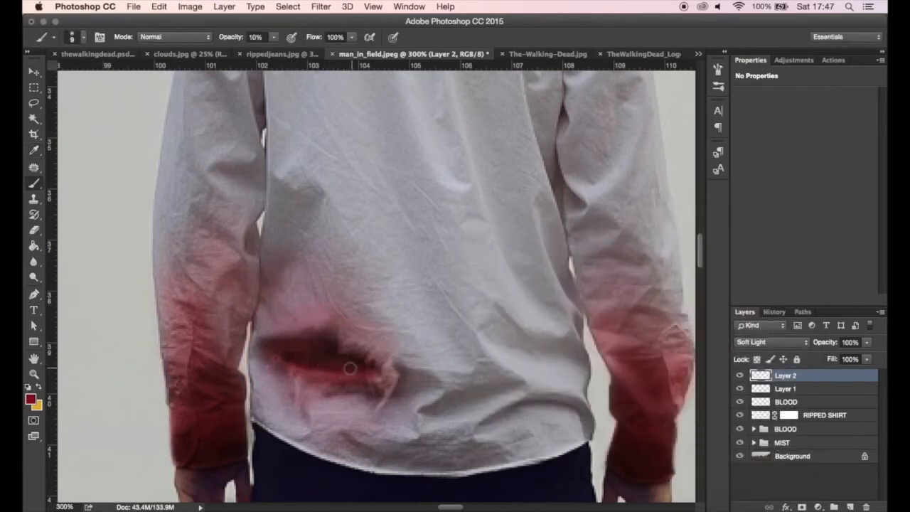
Pick a darker red and paint it along the inside of the tear on Layer 2
left_click(30, 401)
left_click(614, 330)
left_click(762, 240)
mouse_move(381, 374)
left_mouse_down()
mouse_move(307, 374)
mouse_move(325, 362)
left_mouse_up()
Paint the darker red over the fabric around and below the tear with a 45 px brush
key("bracketright")
key("bracketright")
key("bracketright")
key("bracketright")
key("bracketright")
key("bracketright")
key("bracketright")
key("bracketright")
left_click_drag(315, 321, 289, 308)
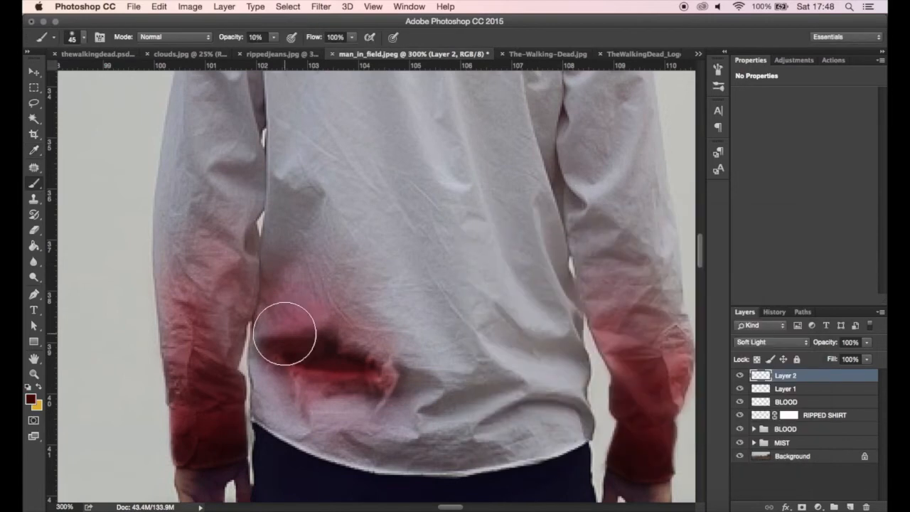
mouse_move(284, 335)
left_mouse_down()
mouse_move(294, 270)
mouse_move(384, 358)
left_mouse_up()
right_click(315, 399)
mouse_move(314, 398)
left_mouse_down()
mouse_move(350, 403)
mouse_move(381, 429)
left_mouse_up()
Set the opacity of Layer 2 and Layer 1 to 50%
left_click(817, 342)
type("50")
left_click(786, 389)
left_click(813, 344)
type("50")
Try 50% opacity on the tear's BLOOD layer and restore it to 100%
left_click(786, 403)
left_click(818, 343)
type("50")
left_click(867, 343)
left_click_drag(852, 359, 883, 359)
left_click(813, 474)
Examine how the bloody tear looks on the whole figure and up close
key("super+minus")
key("super+minus")
key("super+minus")
key("super+minus")
key("super+minus")
key("super+minus")
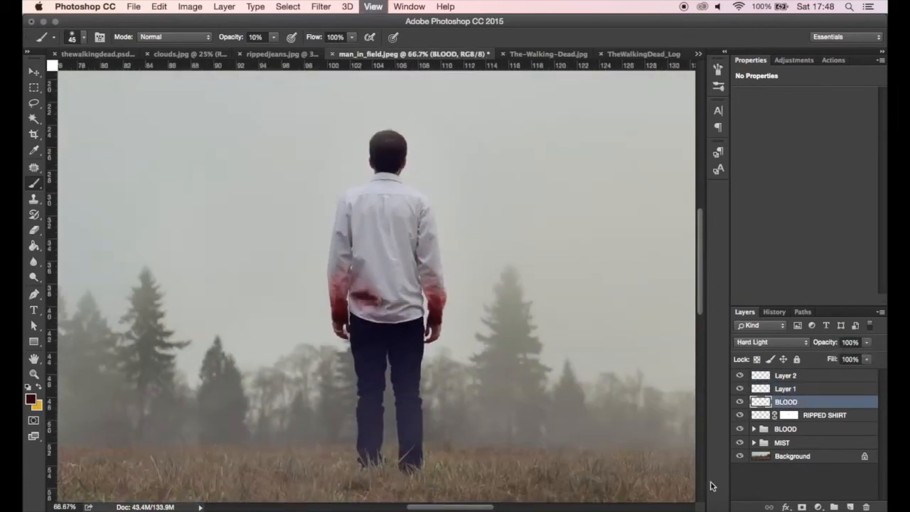
key("super+plus")
key("super+plus")
key("super+plus")
key("super+plus")
key("super+plus")
key("super+plus")
Add a new layer above Layer 2 and set its blend mode to Hard Light
left_click_drag(332, 353, 347, 390)
left_click(786, 375)
left_click(851, 507)
key("bracketleft")
key("bracketleft")
key("bracketleft")
key("bracketleft")
key("bracketleft")
key("bracketleft")
key("bracketleft")
left_click(791, 342)
left_click(754, 491)
Paint a broad dark red stain over the lower shirt around the tear with a 60 px brush
key("bracketright")
key("bracketright")
key("bracketright")
key("bracketright")
key("bracketright")
mouse_move(299, 254)
left_mouse_down()
mouse_move(320, 325)
mouse_move(313, 349)
mouse_move(448, 368)
left_mouse_up()
key("super+minus")
key("super+minus")
key("super+minus")
key("super+minus")
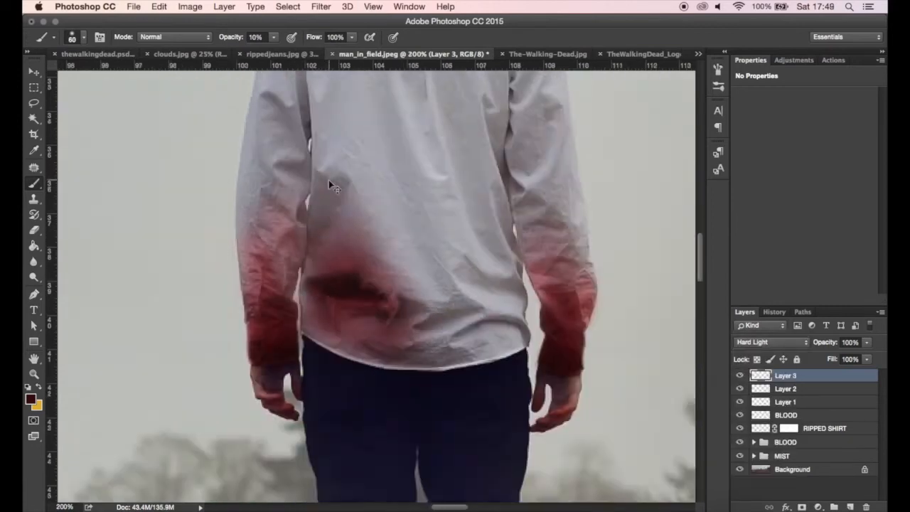
Deepen the blood stain above and across the tear with a brush larger than 60 px
key("super+plus")
key("super+plus")
key("bracketright")
key("bracketright")
key("bracketright")
left_click_drag(362, 235, 358, 290)
Extend the red stain from above the tear towards the middle of the shirt with a 45 px brush
key("super+plus")
key("super+plus")
key("bracketleft")
key("bracketleft")
key("bracketleft")
key("bracketleft")
key("bracketleft")
key("bracketleft")
key("bracketleft")
key("bracketleft")
key("bracketleft")
key("bracketleft")
key("bracketleft")
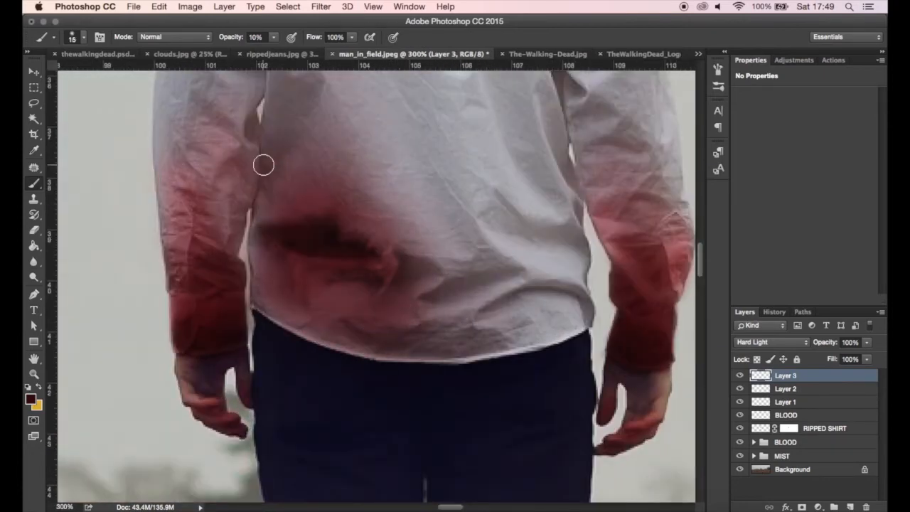
key("bracketright")
key("bracketright")
key("bracketright")
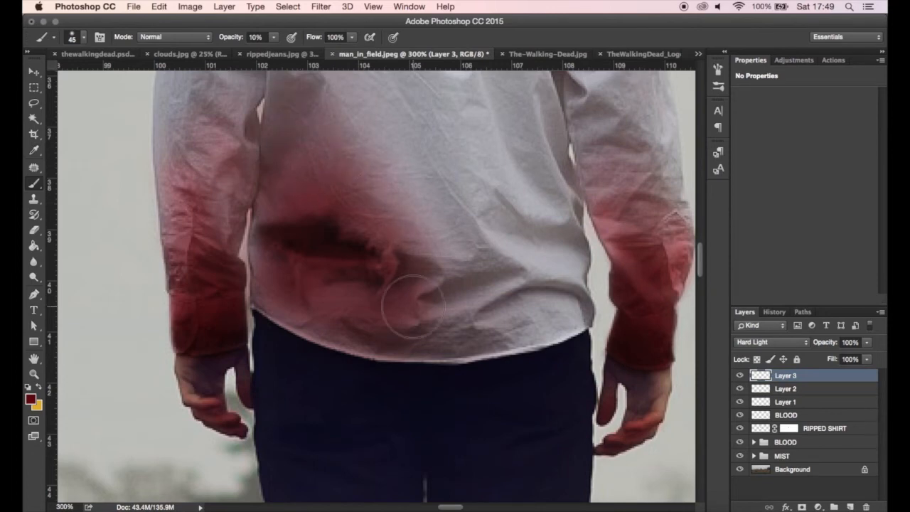
left_click_drag(381, 186, 426, 239)
Set the opacity of the Hard Light stain layer, Layer 3, to 50%
left_click(850, 343)
type("50")
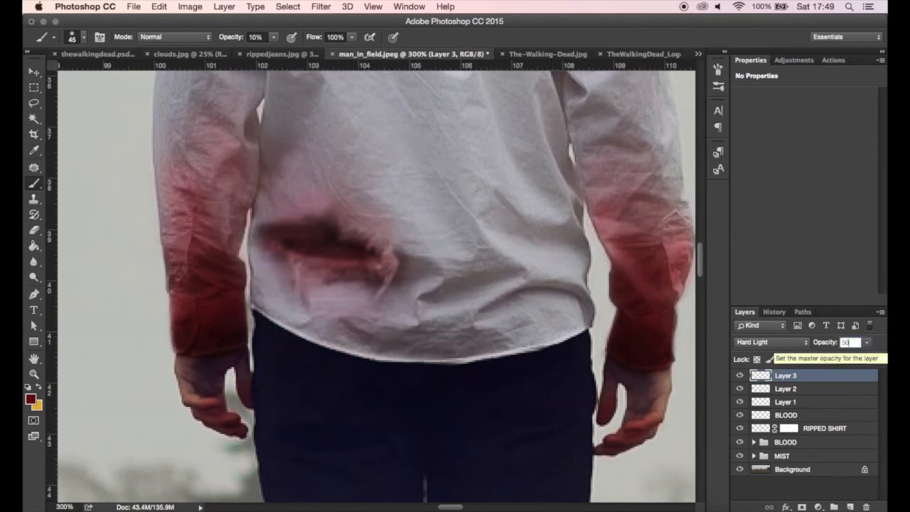
key("super+0")
key("super+equal")
key("super+equal")
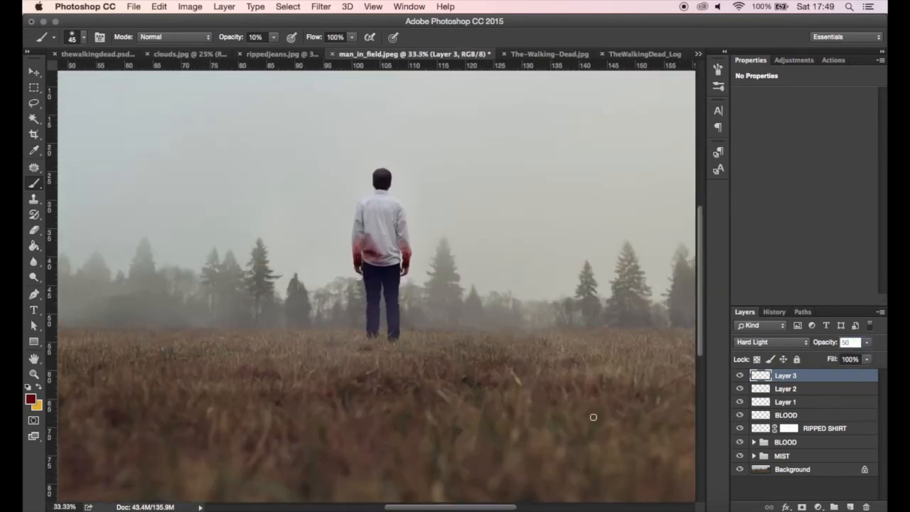
Rename Layer 1, Layer 2 and Layer 3 as BLOOD
double_click(788, 403)
type("BLOOD")
key("Return")
double_click(789, 390)
type("BLOOD")
key("shift+Tab")
type("BL")
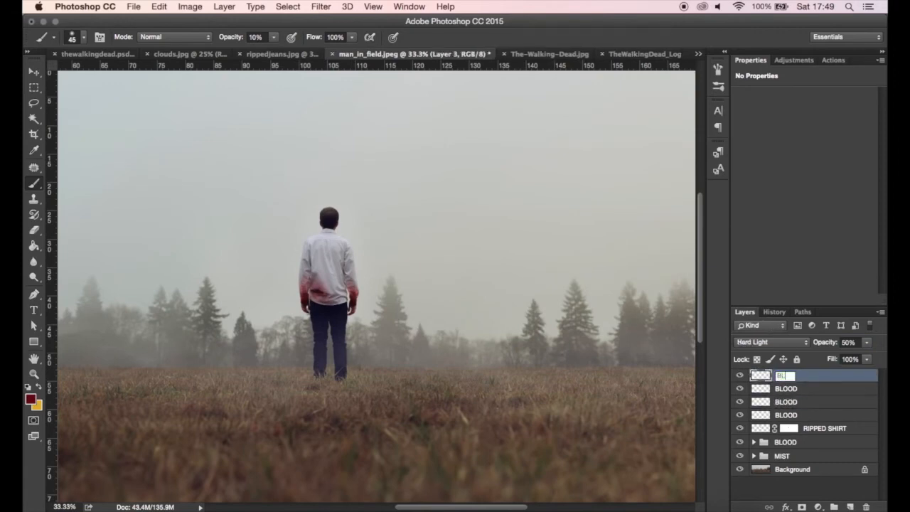
key("Return")
Group the BLOOD layers with the RIPPED SHIRT layer and name the group RIPPED SHIRT
left_click(802, 428, "shift")
key("super+g")
double_click(788, 376)
type("RIPPED SHIRT")
key("Return")
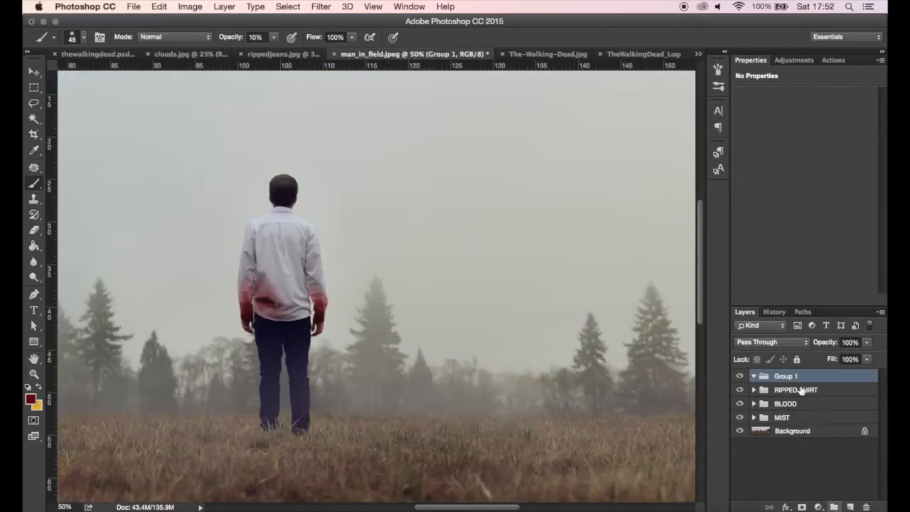
Name the new top group COLOUR
double_click(788, 377)
type("COLOUR")
key("Return")
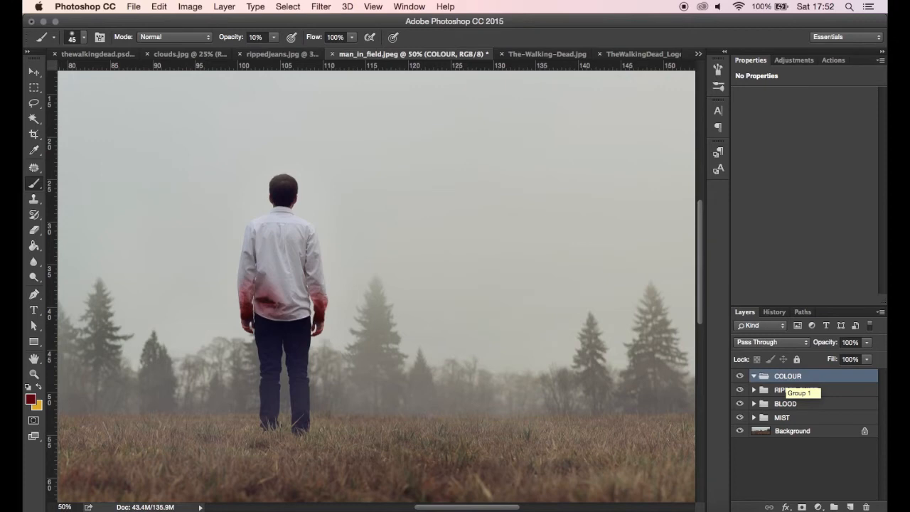
Add a Curves adjustment above the RIPPED SHIRT group with points at Input 41, Output 29 and Input 193, Output 210
left_click(808, 393)
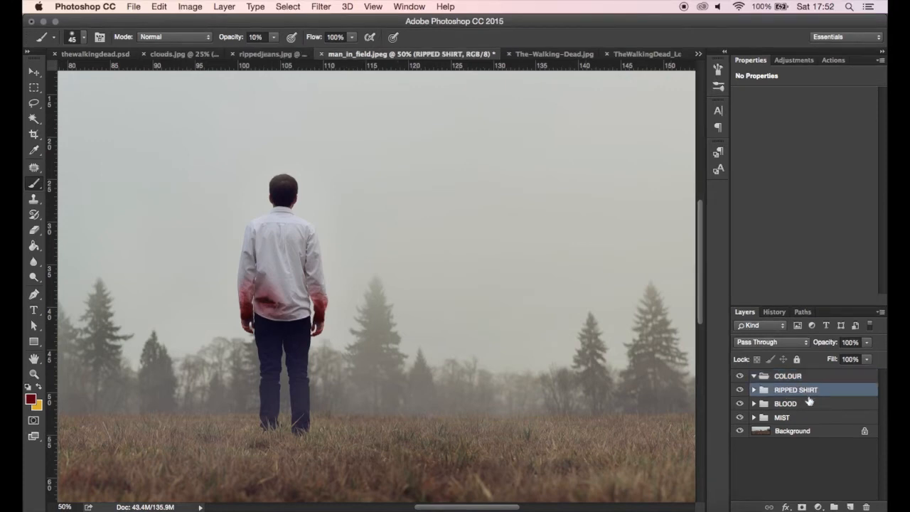
left_click(818, 507)
left_click(834, 350)
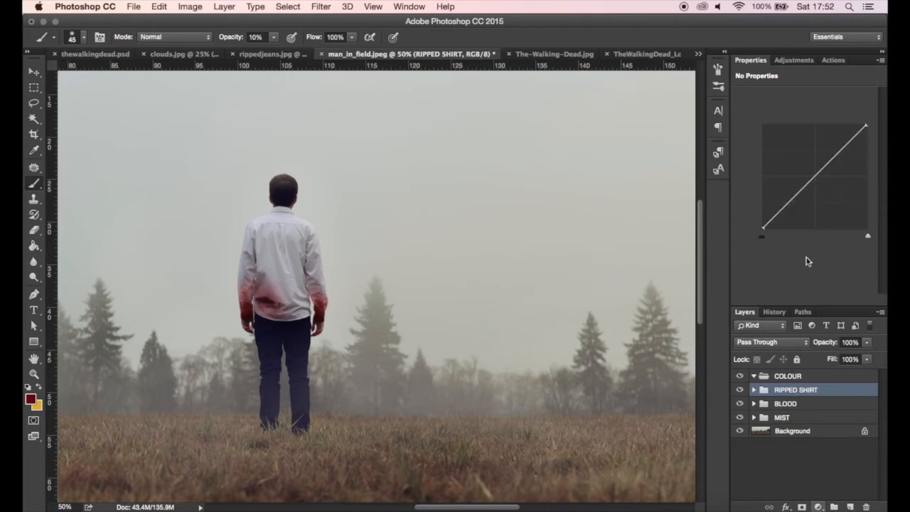
left_click_drag(841, 148, 839, 144)
left_click_drag(781, 205, 781, 217)
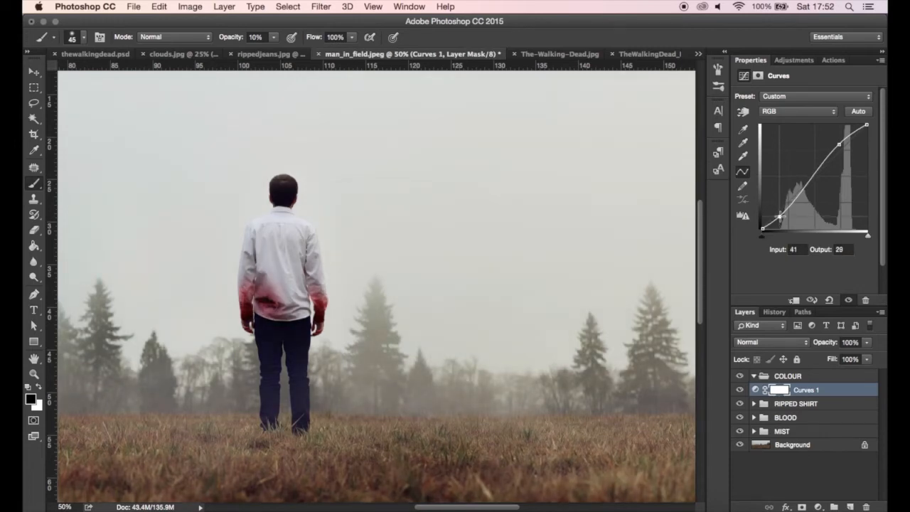
left_click_drag(840, 143, 842, 140)
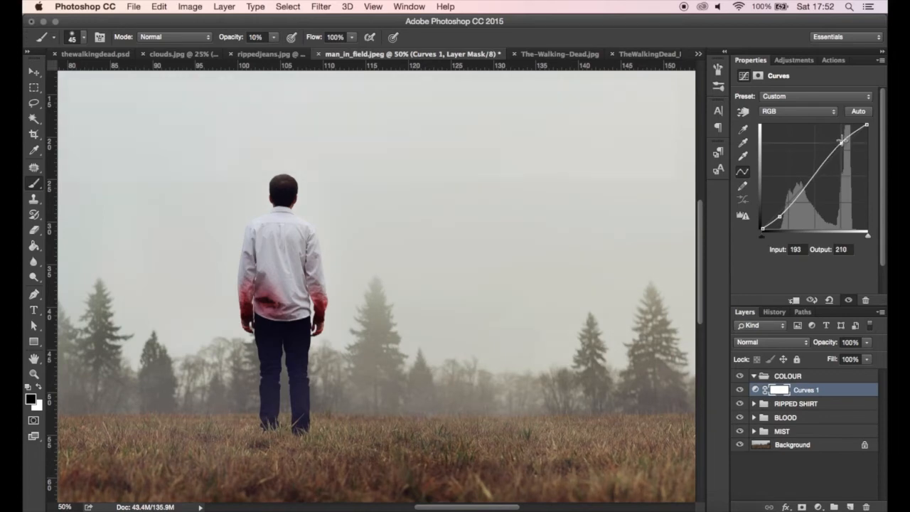
Add a Selective Color adjustment for Blacks with Cyan +31, Magenta -6, Yellow +10 and Black +3
left_click(818, 507)
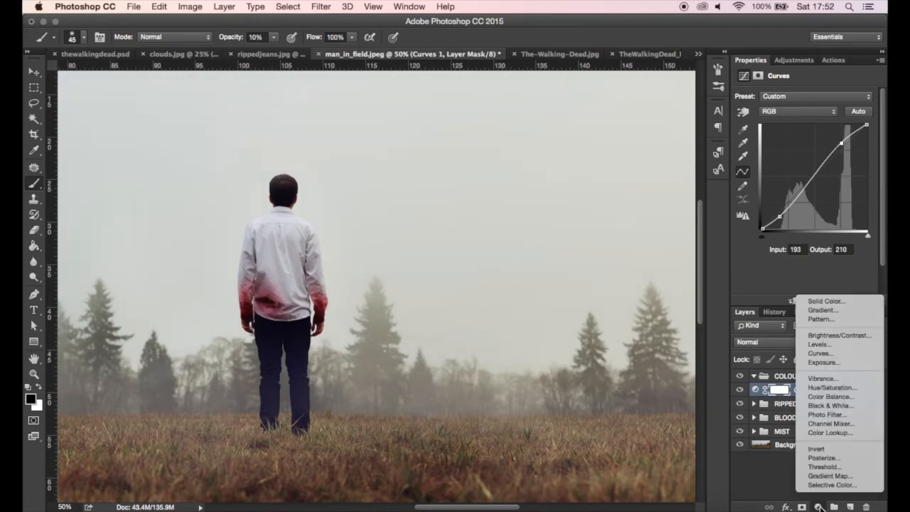
left_click(825, 485)
left_click_drag(801, 135, 815, 137)
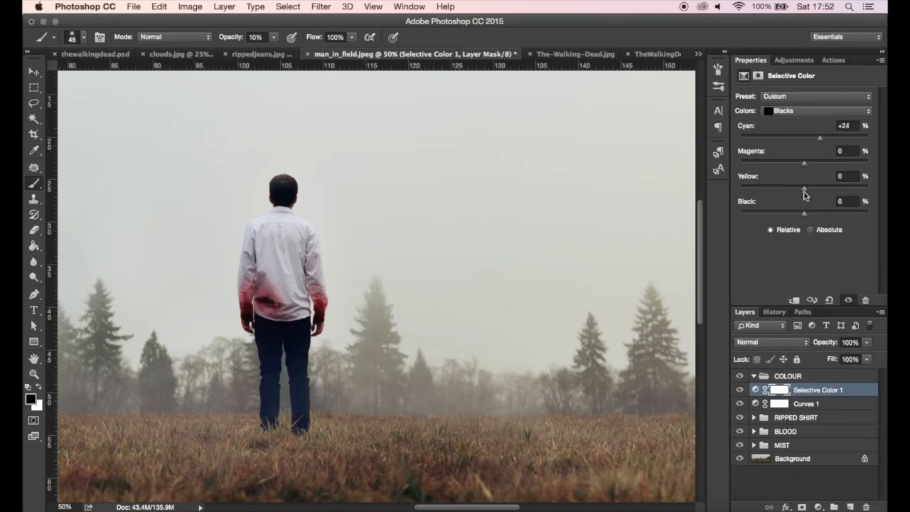
left_click_drag(804, 190, 790, 192)
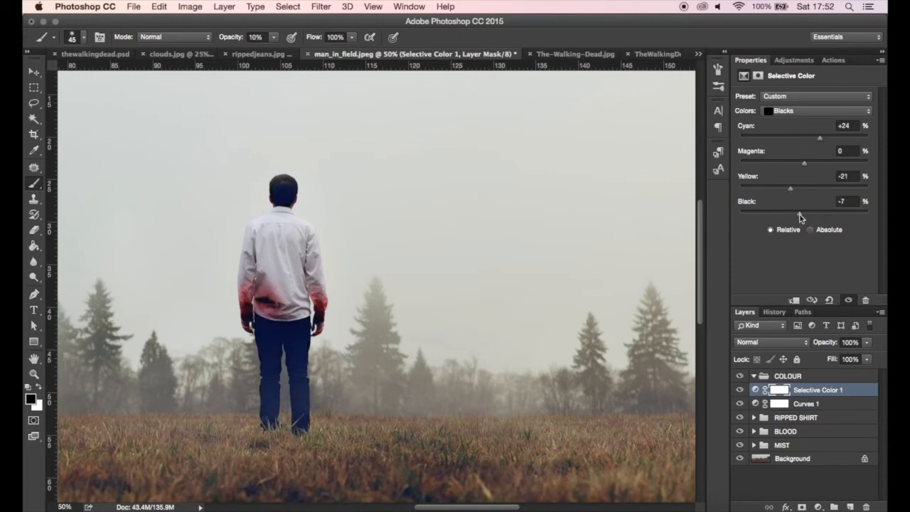
left_click_drag(815, 218, 813, 191)
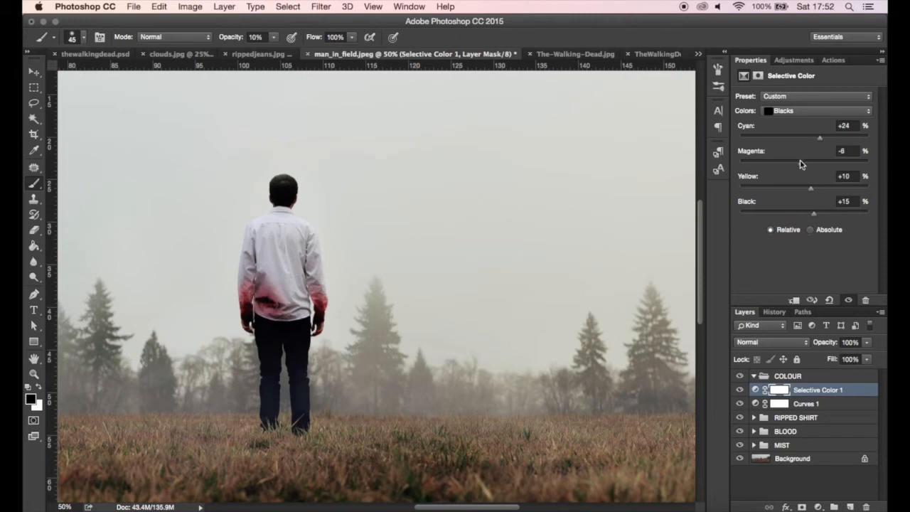
left_click_drag(824, 140, 825, 140)
left_click_drag(814, 214, 813, 214)
Move the highlight point of the Curves adjustment to Input 196, Output 210
left_click(758, 403)
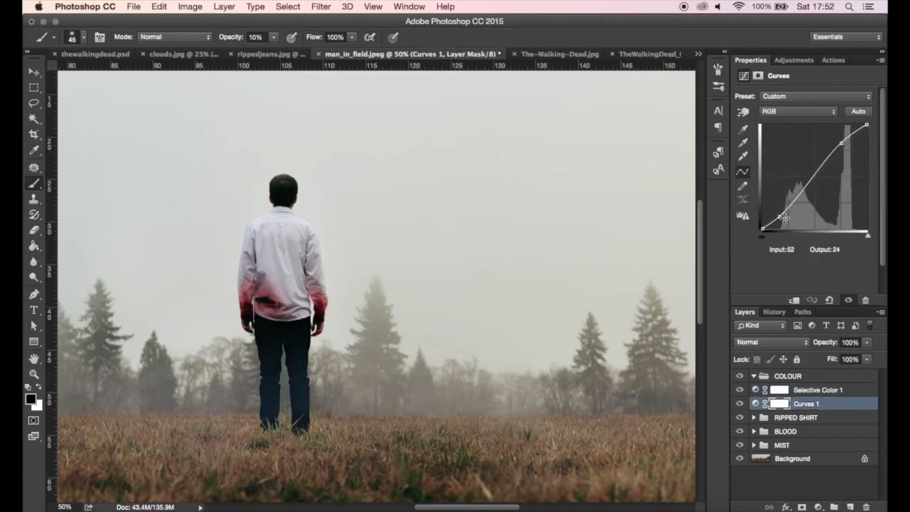
left_click(843, 143)
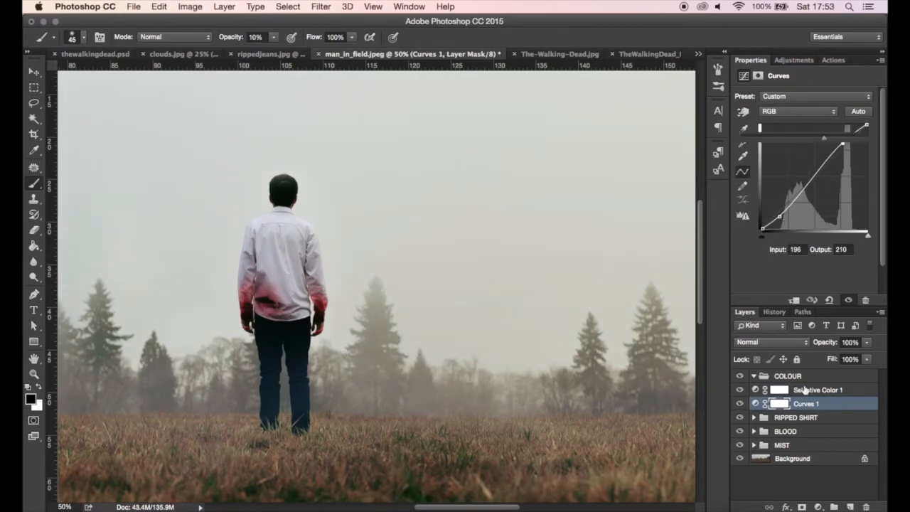
Add a Curves adjustment above Selective Color with the black point at Output 31, a point at Input 62, Output 65, and an upper-midtone point
left_click(802, 390)
left_click(818, 507)
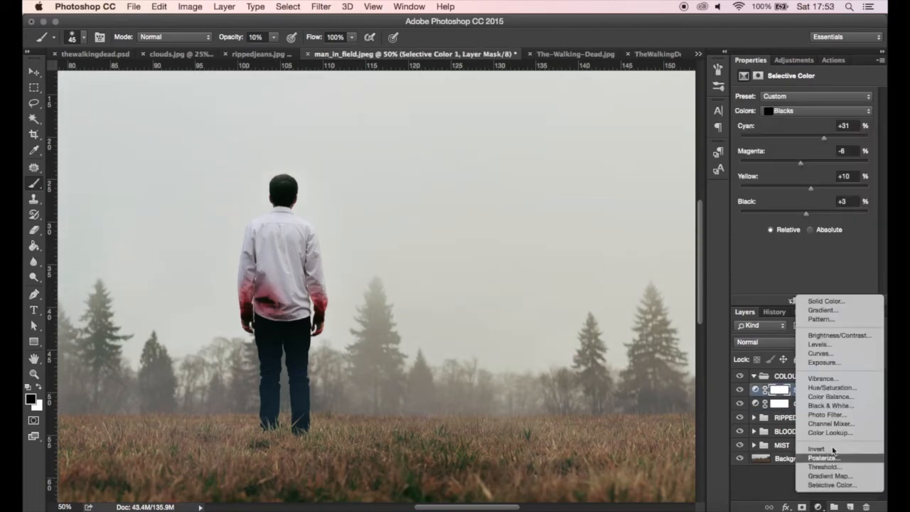
left_click(819, 352)
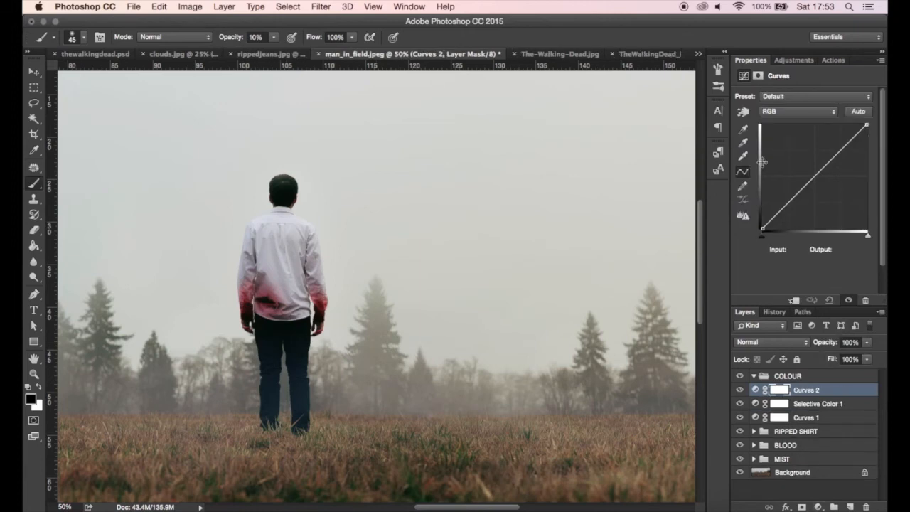
left_click(788, 202)
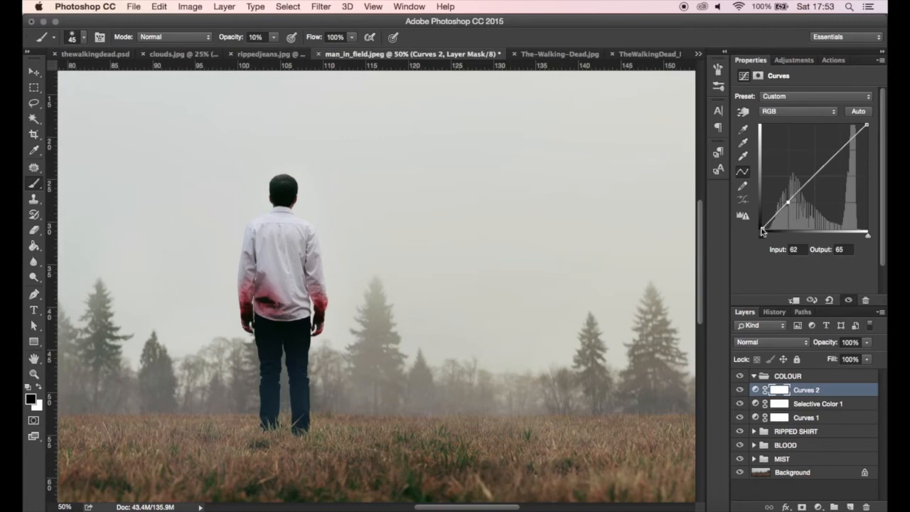
left_click_drag(761, 228, 758, 214)
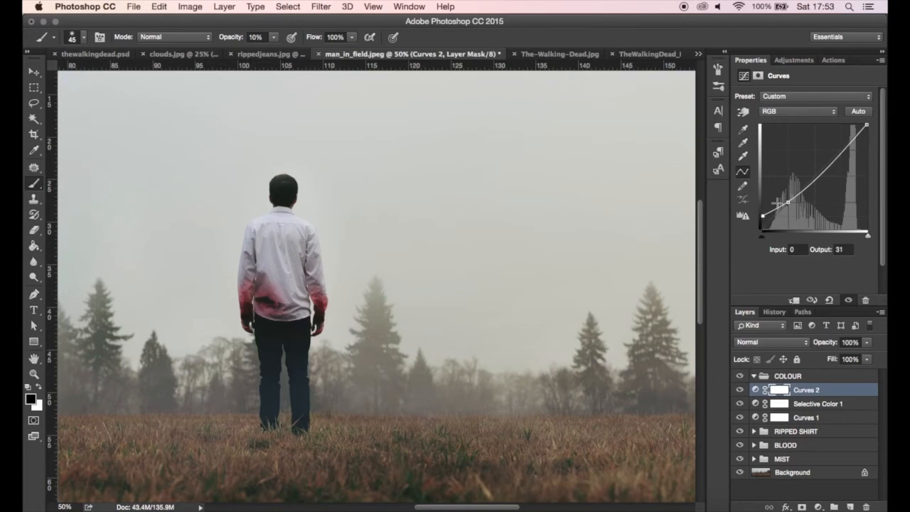
left_click_drag(822, 173, 820, 171)
left_click_drag(760, 216, 758, 212)
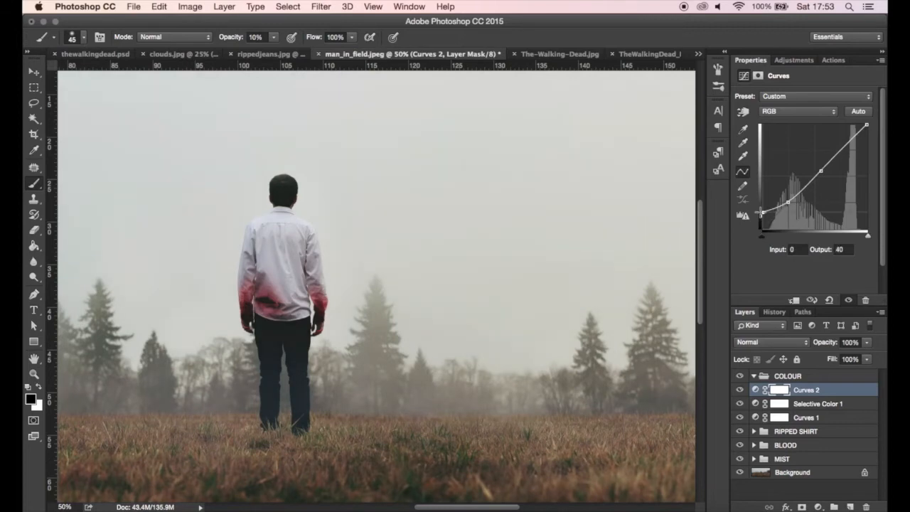
left_click_drag(760, 212, 760, 217)
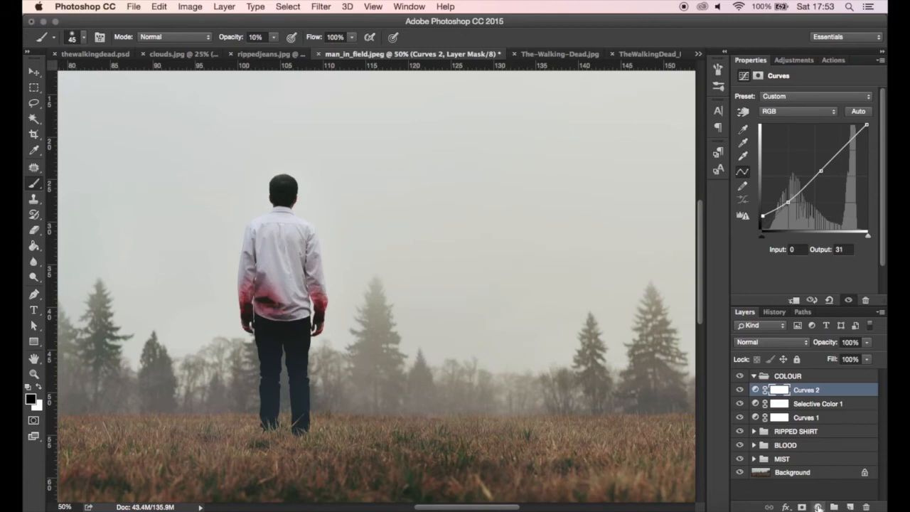
Add a Color Balance adjustment above the second Curves layer with midtones at Cyan-Red +13 and Yellow-Blue -17
left_click(818, 507)
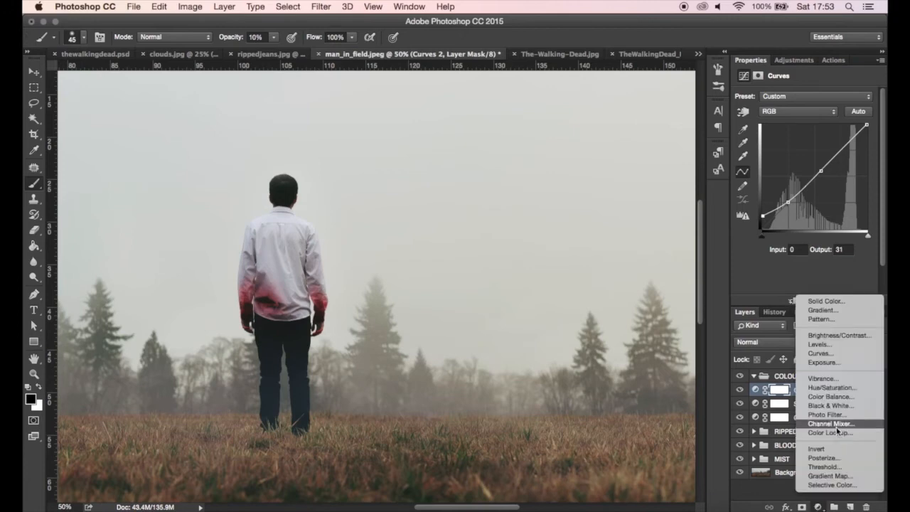
left_click(838, 397)
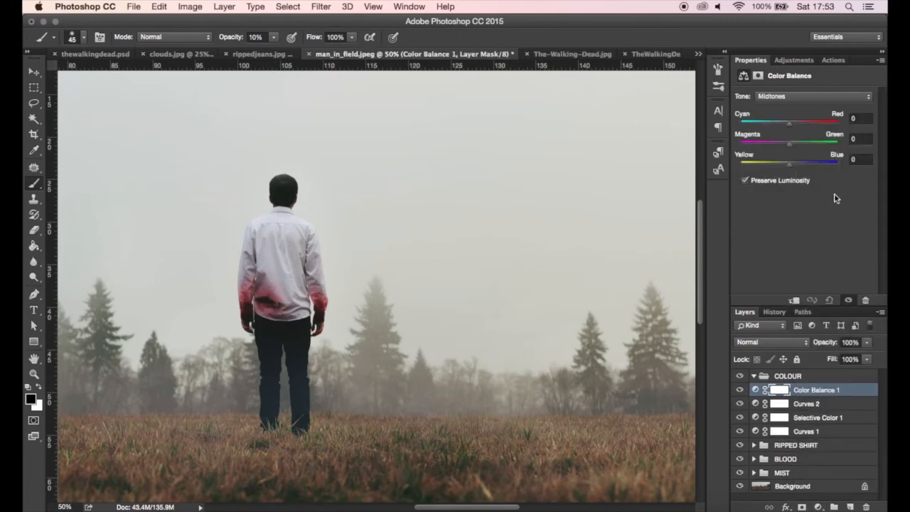
left_click_drag(789, 164, 782, 165)
left_click_drag(791, 127, 798, 127)
left_click_drag(782, 164, 779, 166)
left_click(798, 124)
left_click_drag(798, 126, 796, 126)
left_click_drag(779, 168, 782, 168)
Fine-tune the Magenta and Black amounts for Blacks in the Selective Color adjustment
left_click(758, 431)
left_click(759, 419)
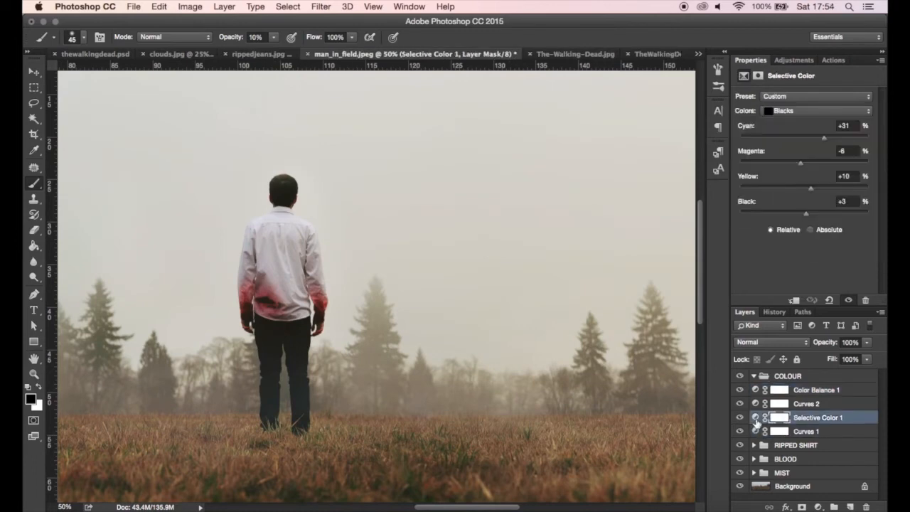
left_click_drag(802, 164, 806, 215)
Set the Color Balance midtones to Cyan-Red -1, Magenta-Green +9 and Yellow-Blue -10
left_click(757, 405)
left_click(758, 392)
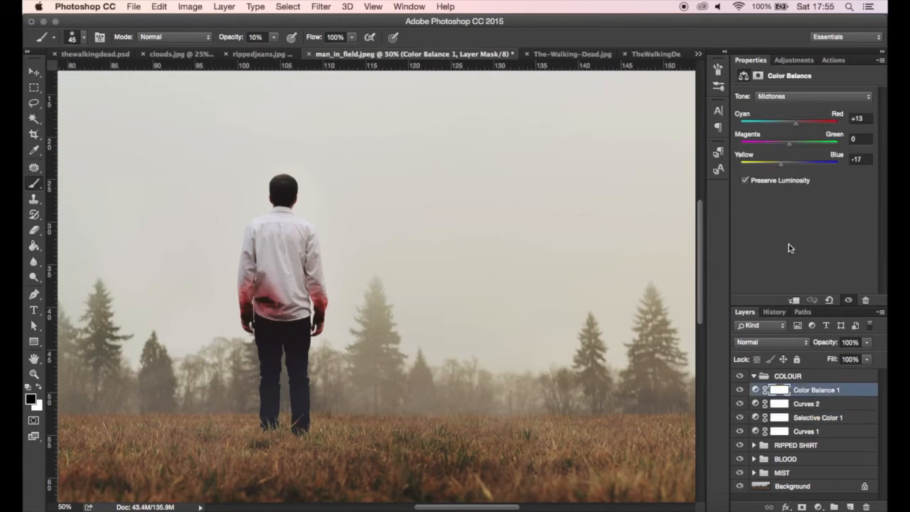
left_click_drag(795, 125, 786, 168)
Add a Hue/Saturation adjustment with Saturation -45 and place it directly below the Selective Color layer
left_click(818, 507)
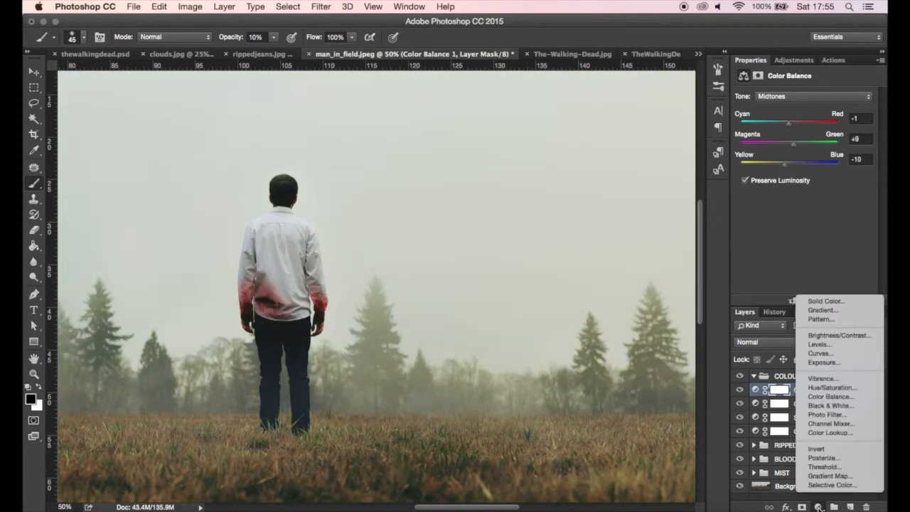
left_click(831, 389)
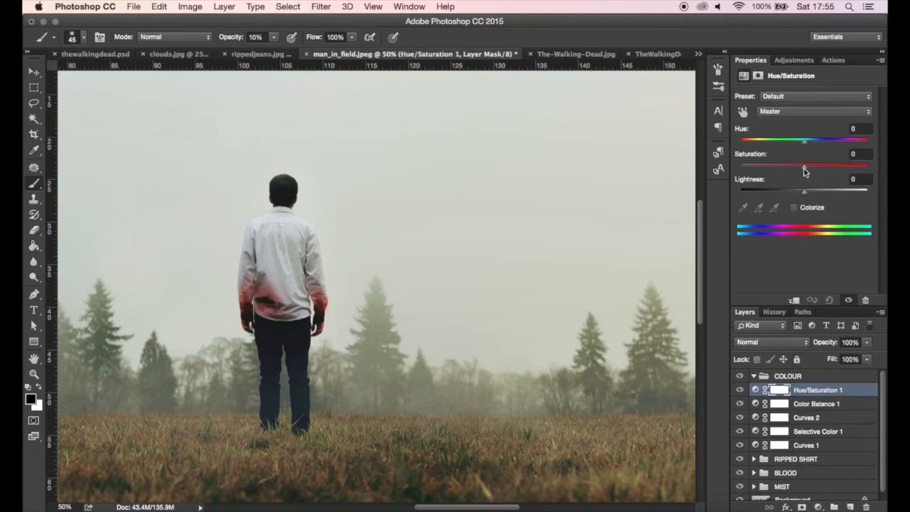
left_click_drag(805, 171, 775, 170)
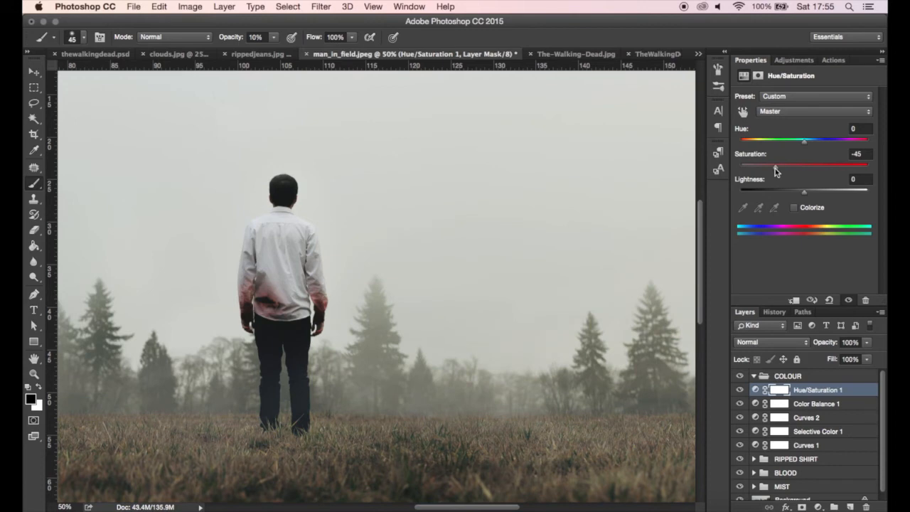
left_click_drag(821, 390, 822, 435)
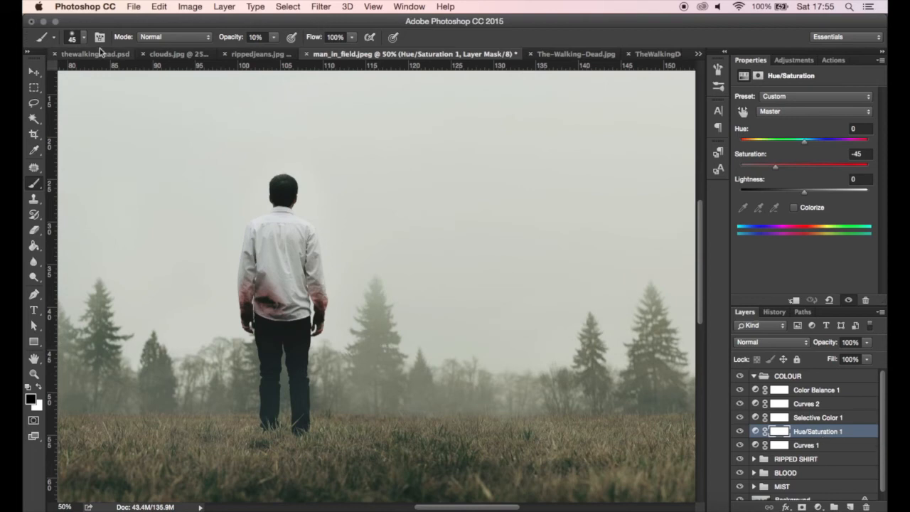
Duplicate the Background layer beneath the MIST group
scroll(877, 397, "down", 1)
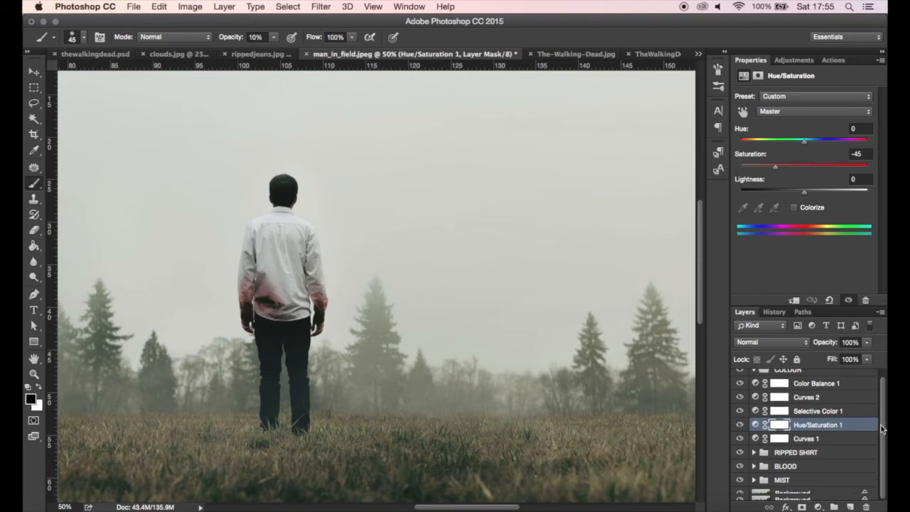
left_click(825, 492)
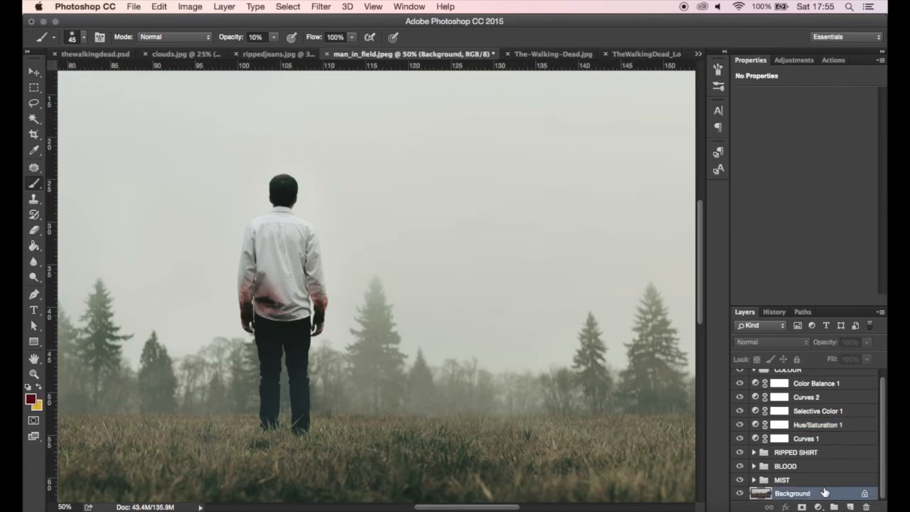
key("super+j")
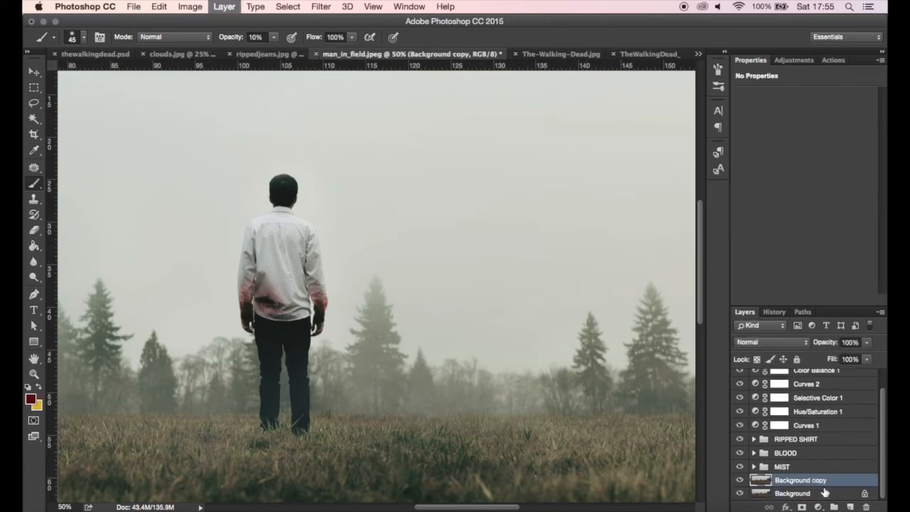
Start the Camera Raw Filter on the background copy with Exposure -0.05, Contrast +35 and Highlights -43
left_click(321, 6)
left_click(351, 78)
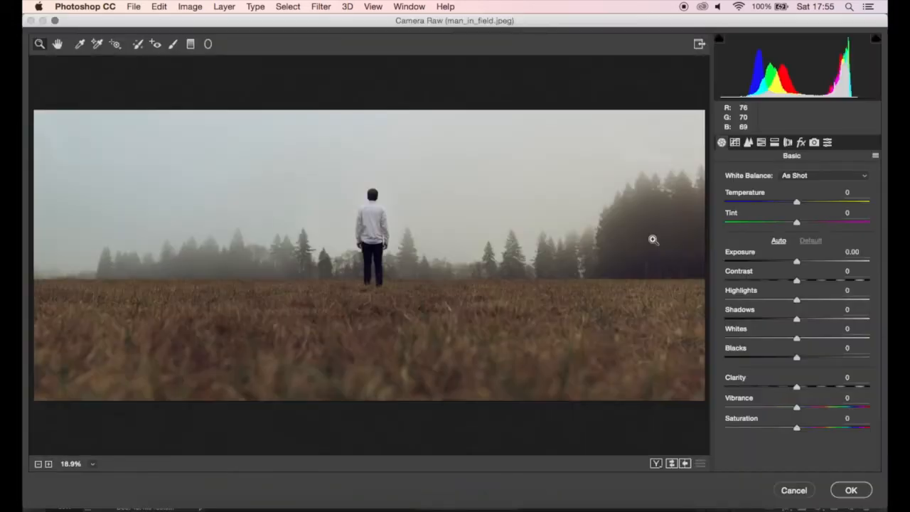
left_click_drag(797, 261, 796, 264)
left_click(796, 264)
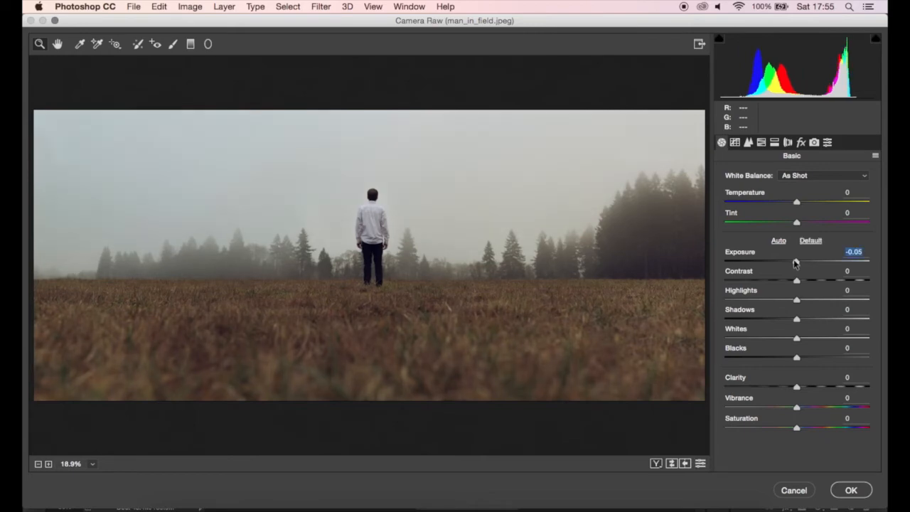
left_click(820, 282)
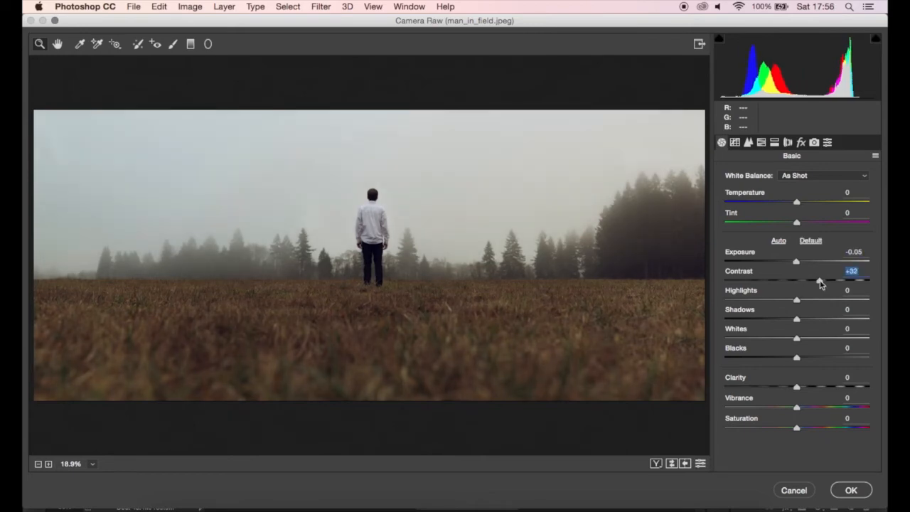
left_click_drag(821, 283, 823, 283)
left_click(767, 302)
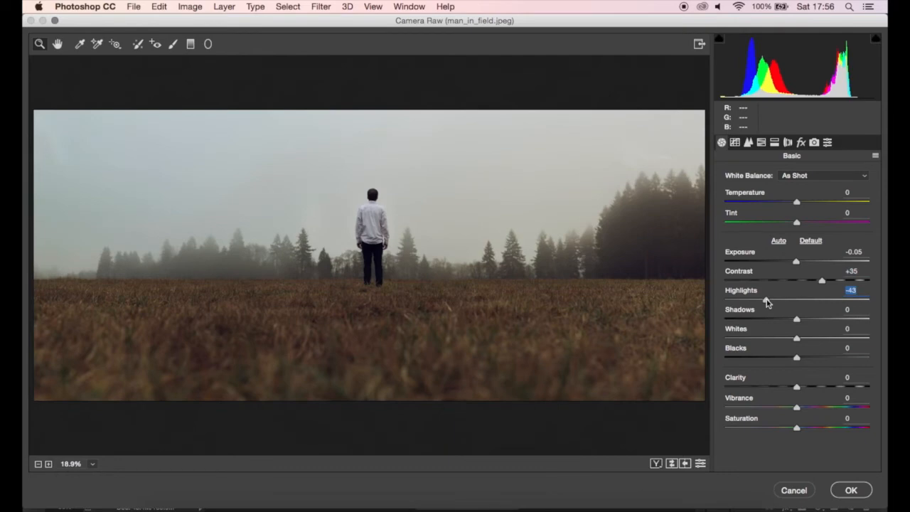
Set Shadows to +34, Whites to +8, Blacks to +27 and Clarity to +38 in Camera Raw
left_click(819, 319)
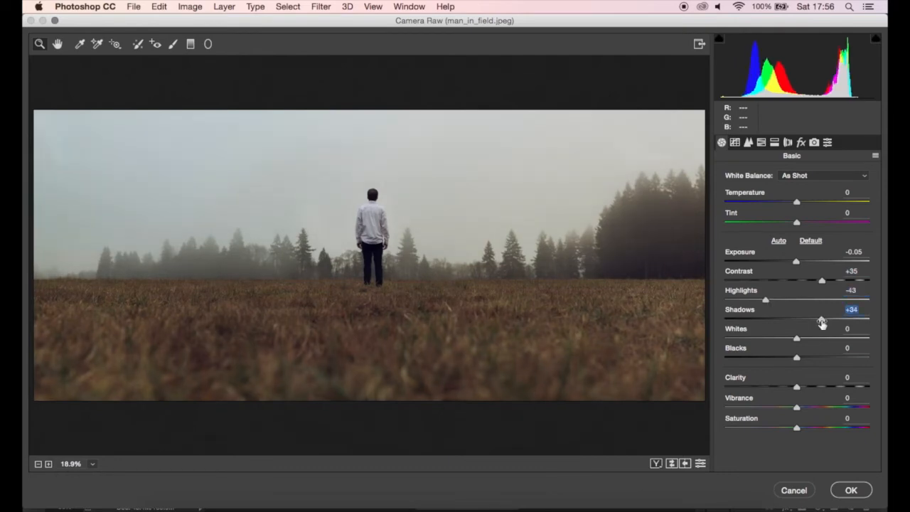
left_click(803, 339)
left_click(816, 357)
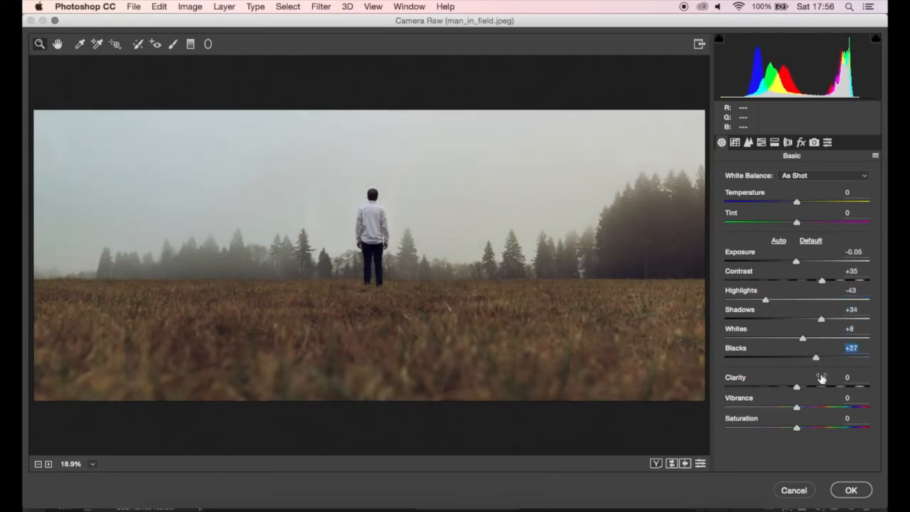
left_click(824, 387)
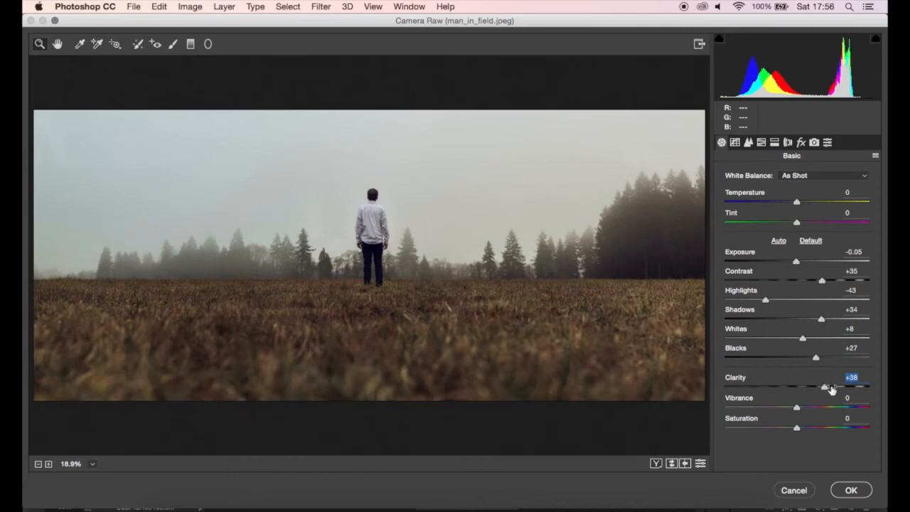
Warm the Temperature slightly, adjust Tint and Clarity, reduce Vibrance, and apply the Camera Raw Filter
left_click(798, 203)
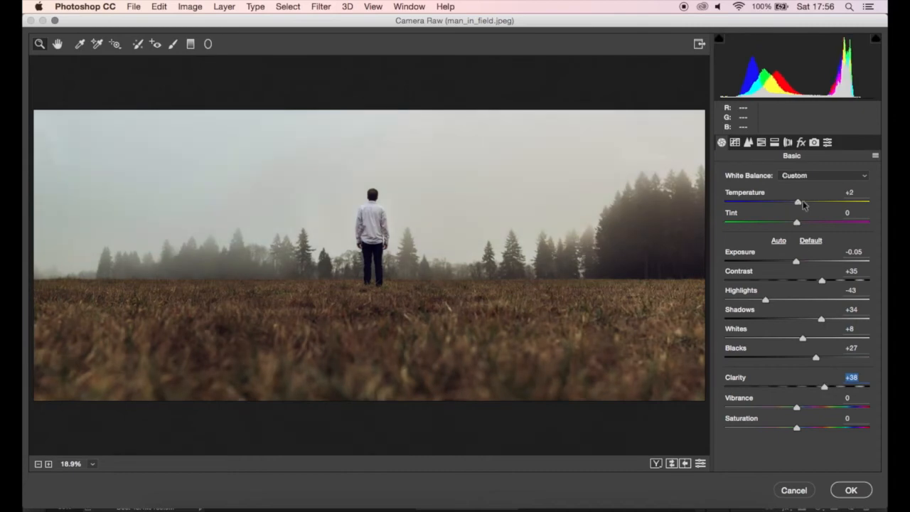
left_click(804, 204)
left_click_drag(804, 204, 794, 225)
left_click_drag(799, 408, 782, 406)
left_click_drag(833, 384, 832, 387)
left_click(852, 492)
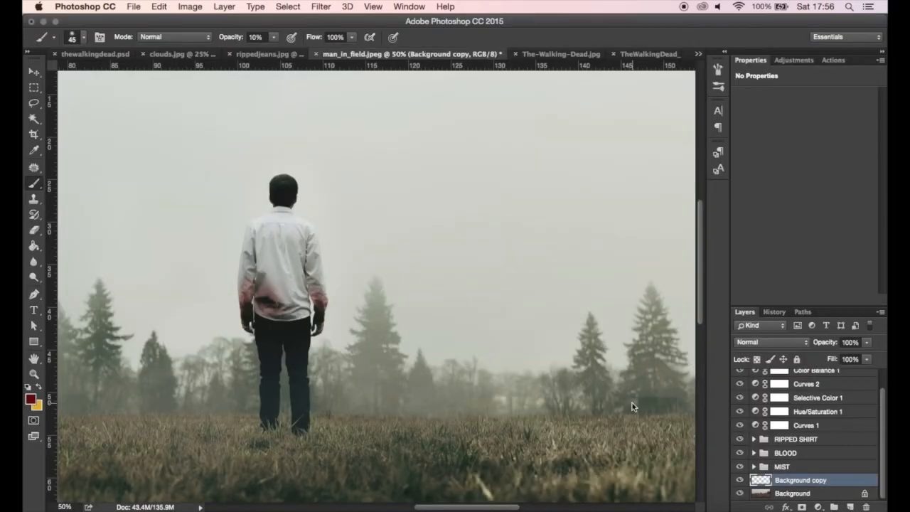
Rename the background copy layer as CAMERA RAW
double_click(801, 481)
type("CAMERA RAW")
key("Return")
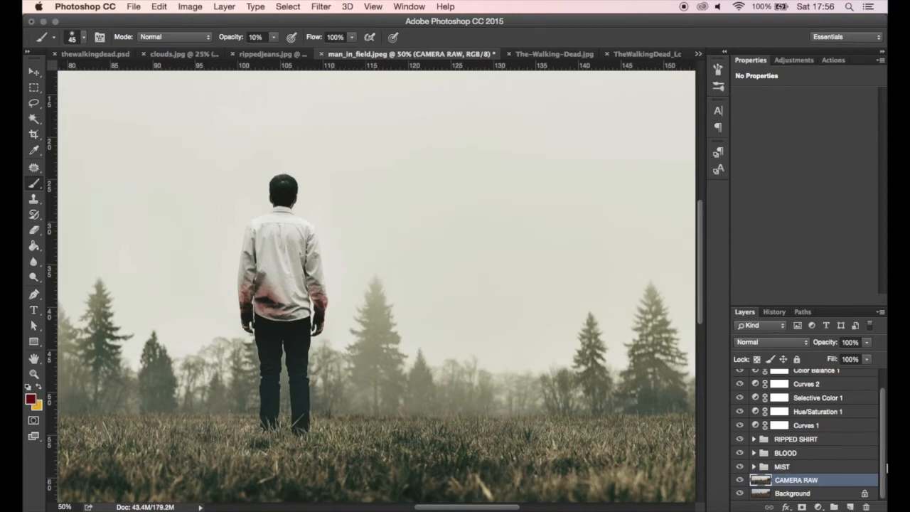
Set the Color Balance midtones to Cyan-Red +11, Magenta-Green +11 and Yellow-Blue -27
scroll(769, 400, "up", 2)
left_click(774, 392)
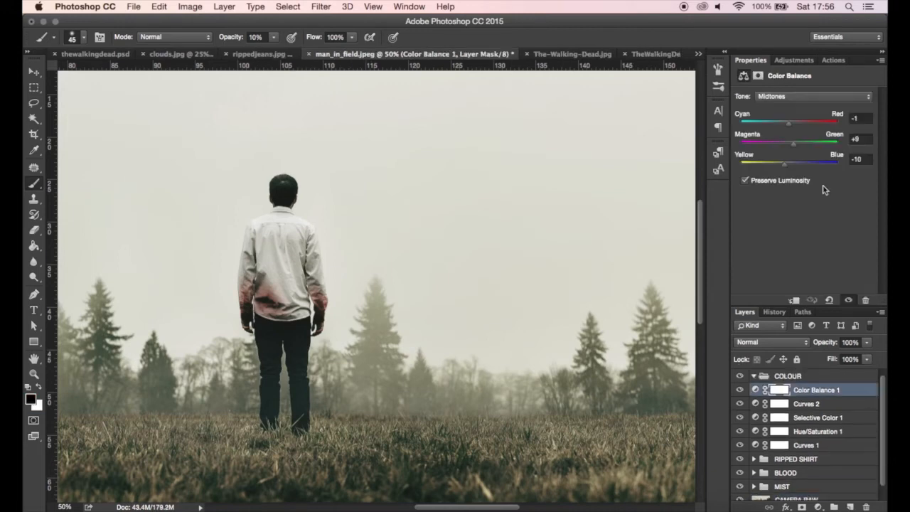
left_click_drag(786, 165, 779, 168)
left_click_drag(794, 143, 796, 129)
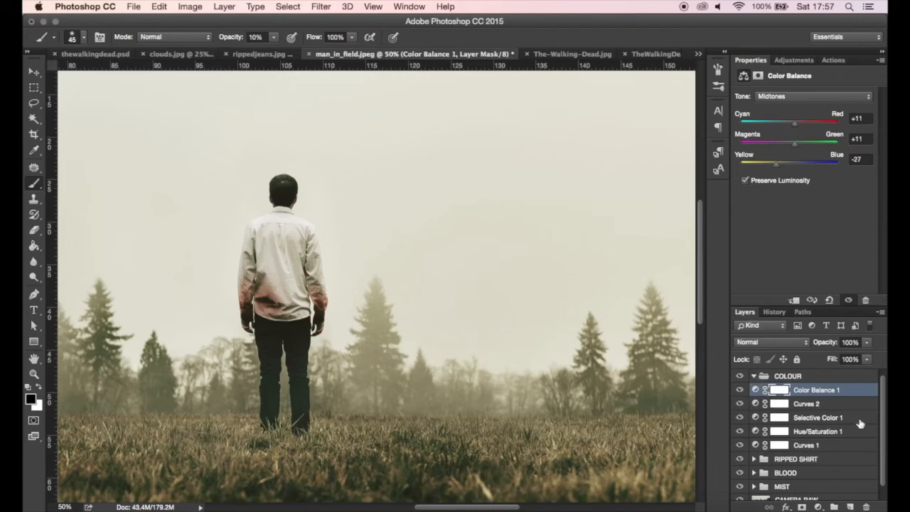
Move the adjustment layers from Color Balance down to the first Curves into the COLOUR group and collapse the group
left_click(815, 446, "shift")
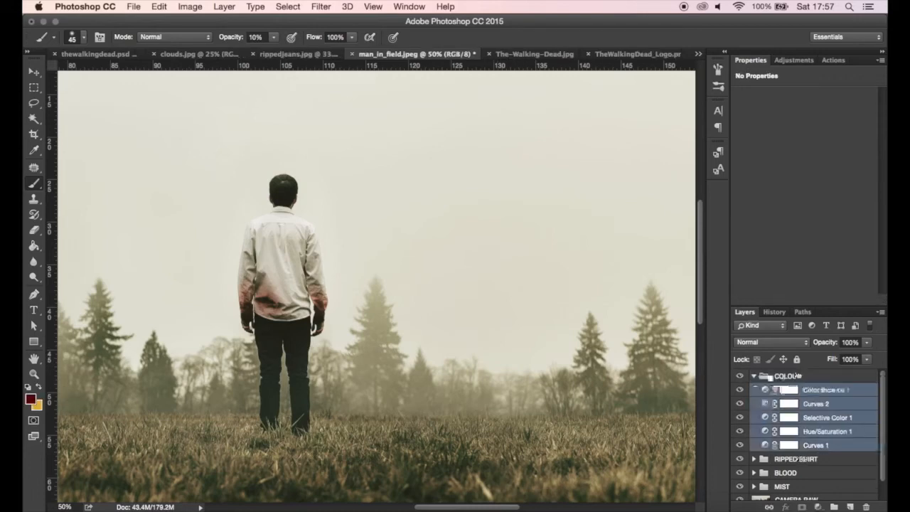
left_click(754, 376)
Apply the Camera Raw Filter to the CAMERA RAW layer with Highlights at -100 and Exposure at -0.40
left_click(765, 430)
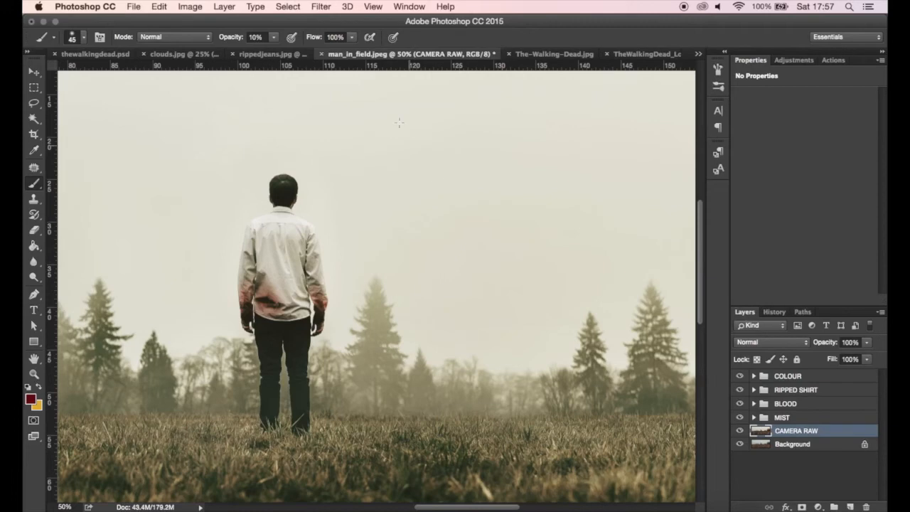
left_click(321, 6)
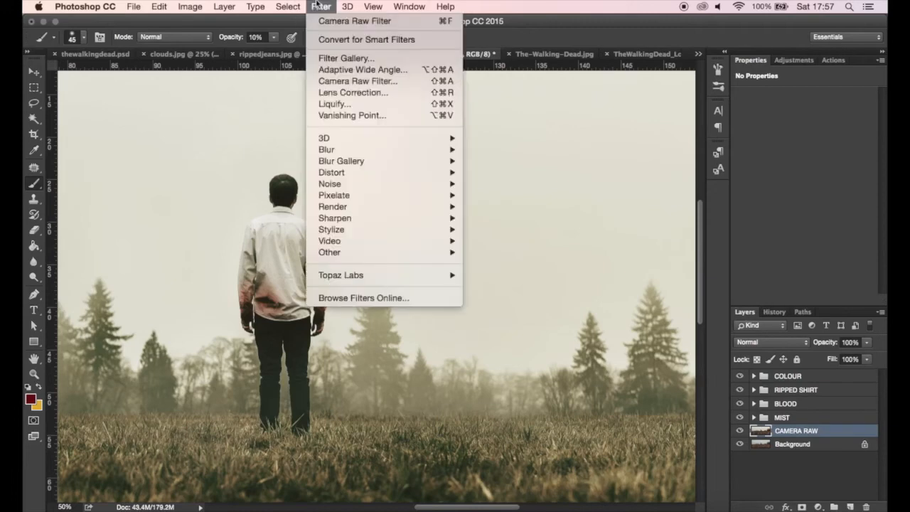
left_click(348, 81)
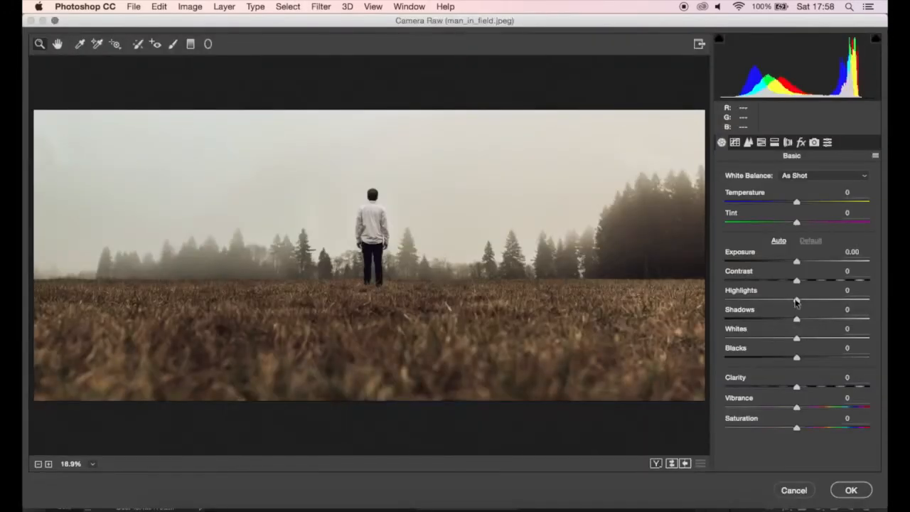
left_click_drag(797, 302, 688, 300)
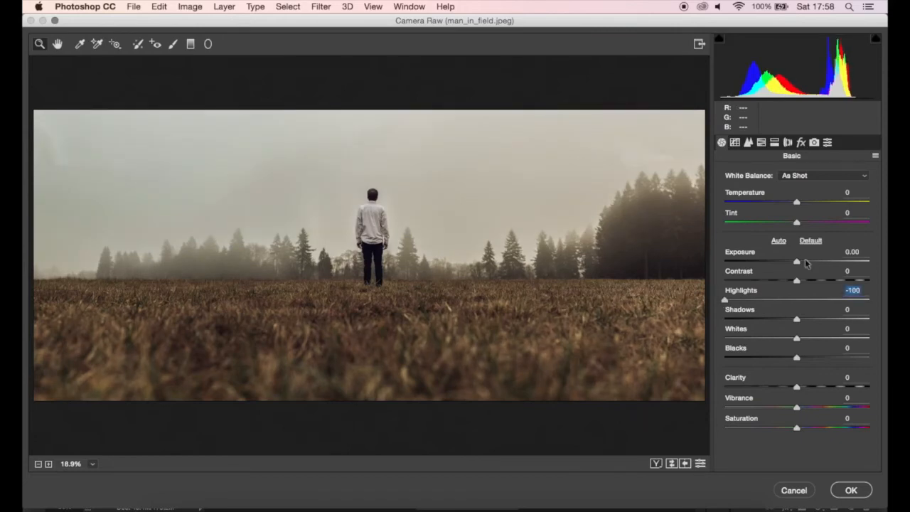
left_click_drag(796, 264, 792, 263)
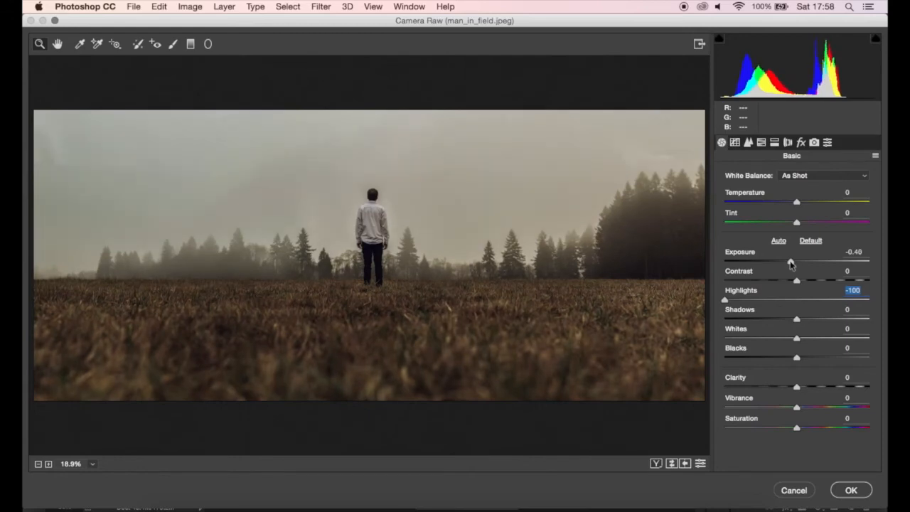
left_click(851, 490)
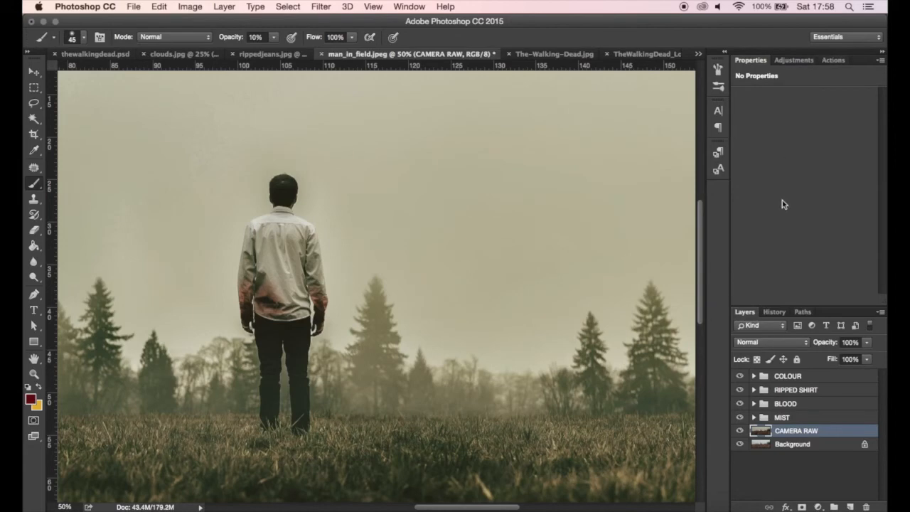
Step back in the document history to the Layer Order state before the latest Camera Raw Filter
left_click(772, 313)
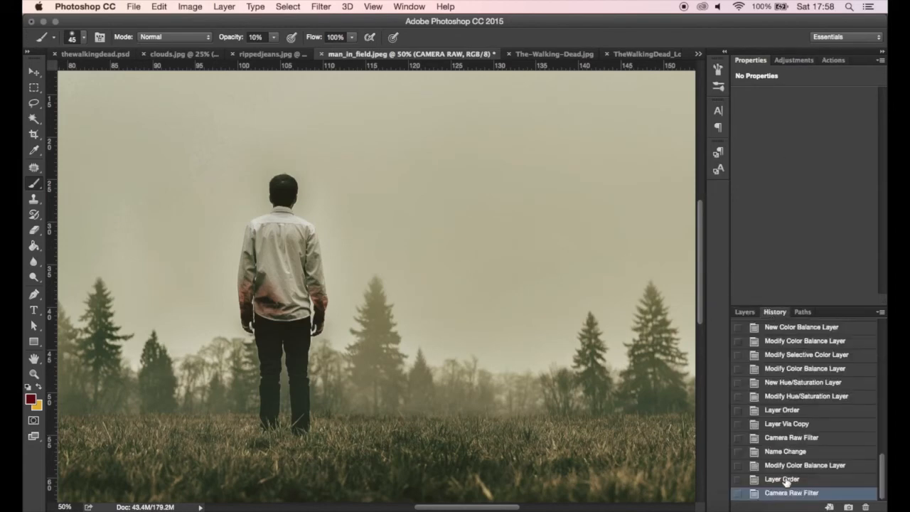
left_click(785, 480)
left_click(747, 313)
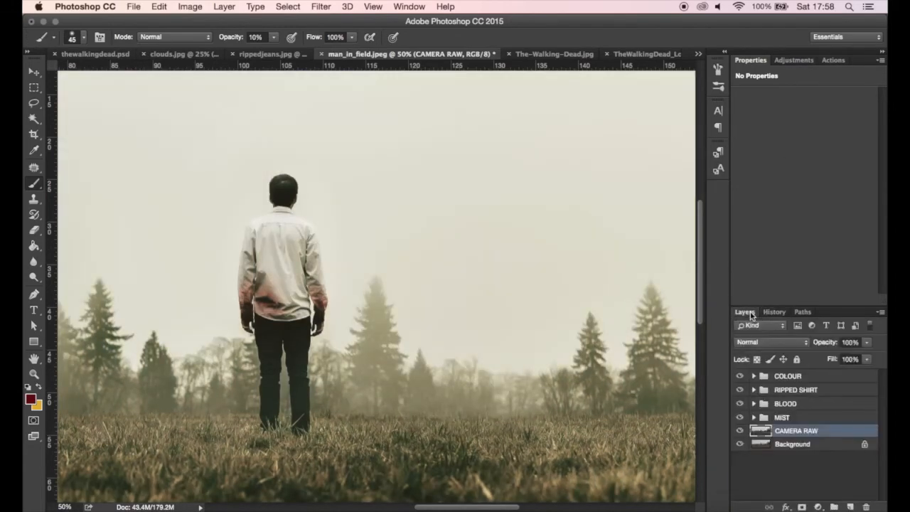
Duplicate the CAMERA RAW layer, repeat the last Camera Raw Filter on the copy and set its opacity to 75%
key("super+j")
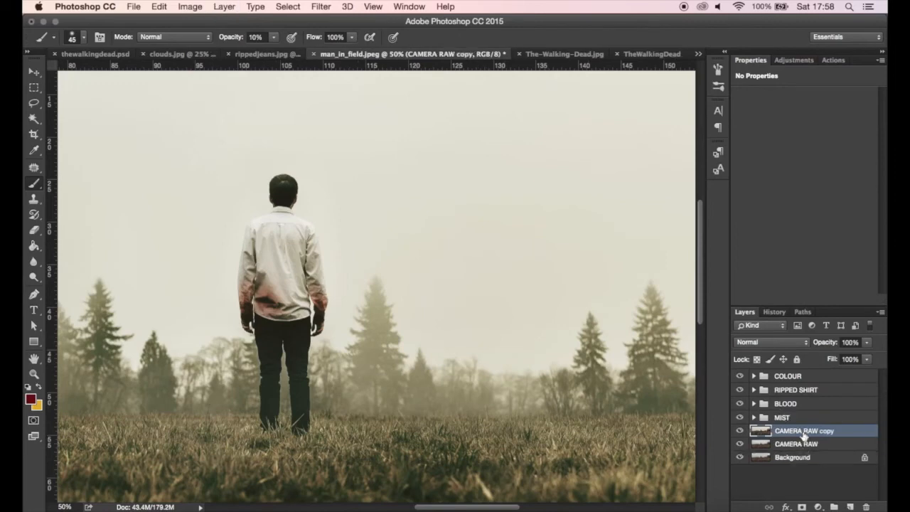
key("super+f")
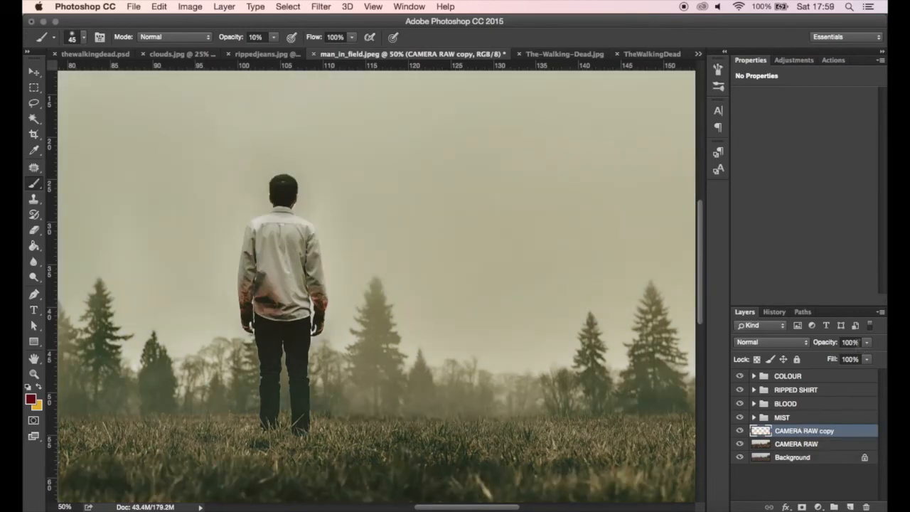
left_click_drag(859, 342, 838, 343)
type("75")
key("Return")
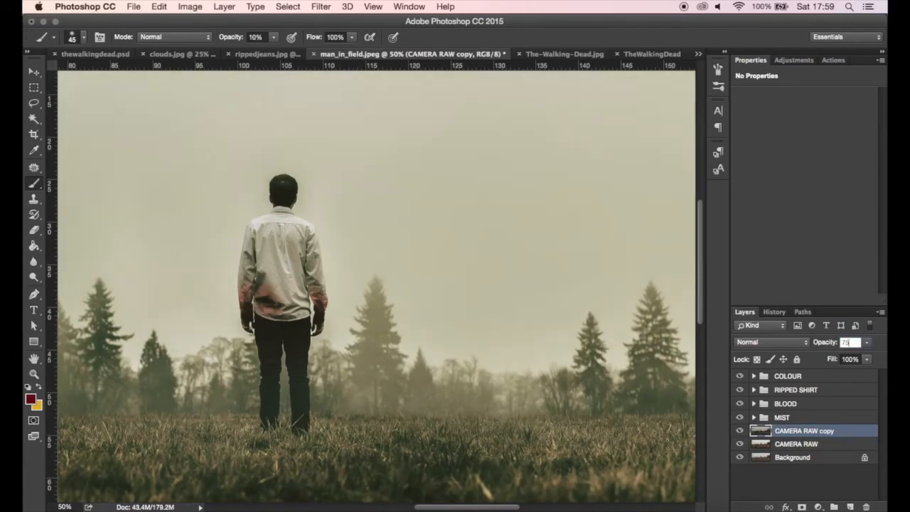
left_click(463, 58)
Rename the CAMERA RAW copy layer as CAMERA RAW 2
double_click(818, 431)
key("Right")
key("BackSpace")
key("BackSpace")
key("BackSpace")
key("BackSpace")
type("2")
key("Return")
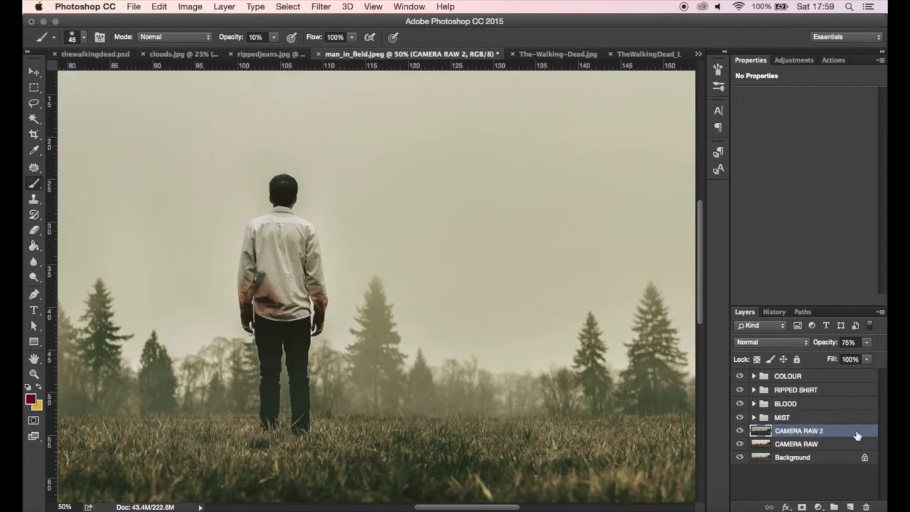
Add a darkening Curves adjustment above Color Balance 1 in the COLOUR group, with a midpoint at Input 142, Output 122, and collapse the group
left_click(755, 376)
left_click(829, 389)
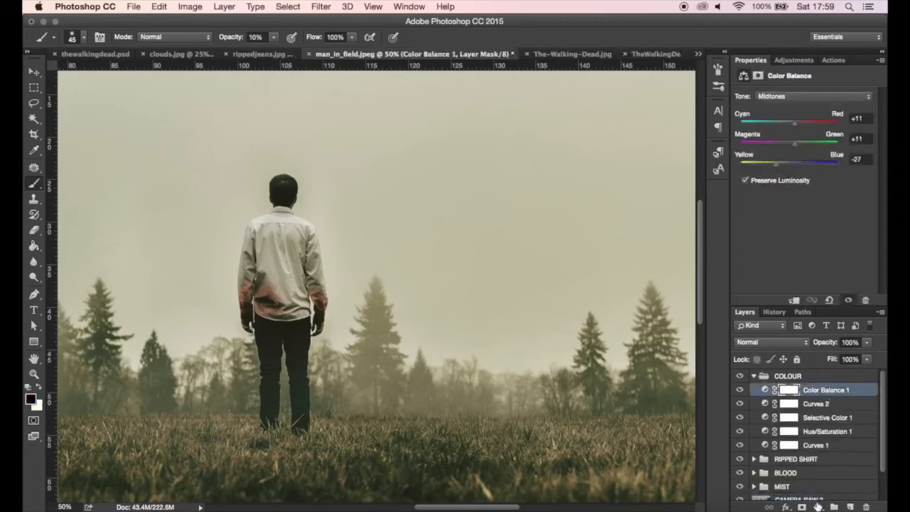
left_click(818, 507)
left_click(836, 352)
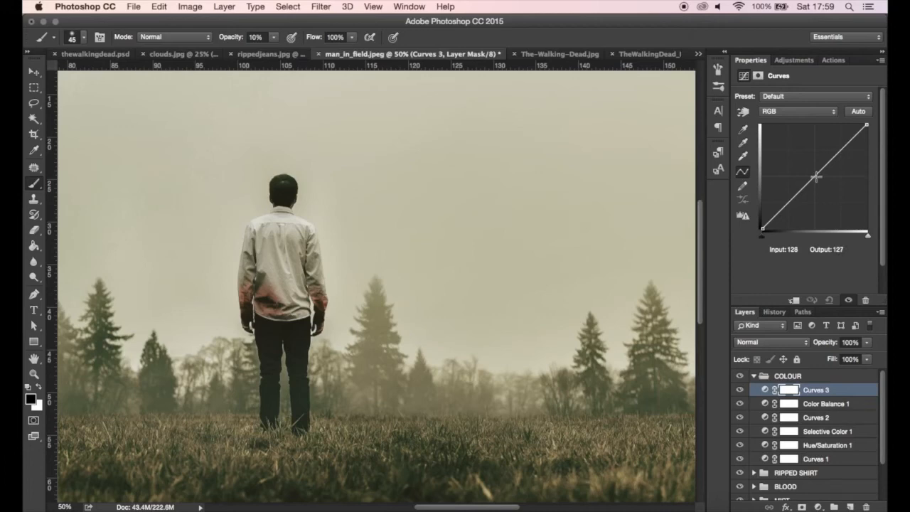
left_click_drag(817, 176, 821, 178)
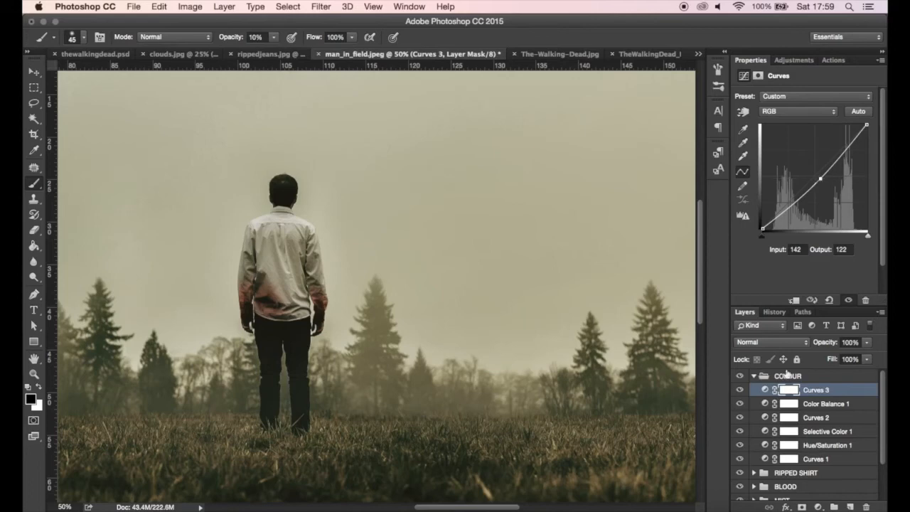
left_click(753, 377)
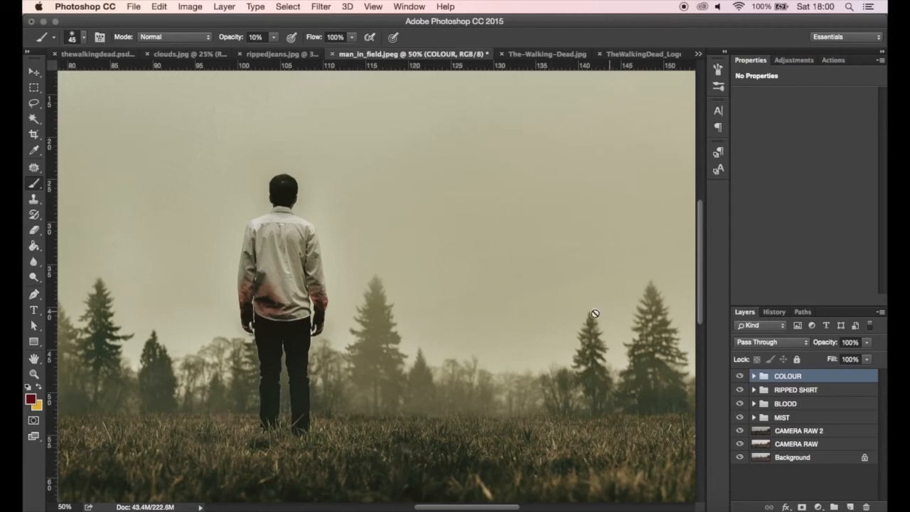
Crop the composite to a 16:9 frame that places the man about a third in from its left edge
left_click_drag(546, 313, 502, 317)
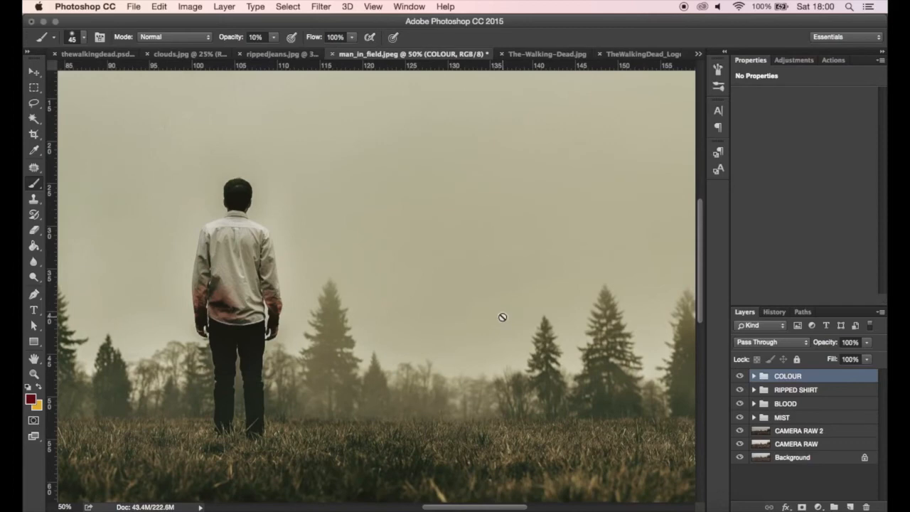
left_click(34, 135)
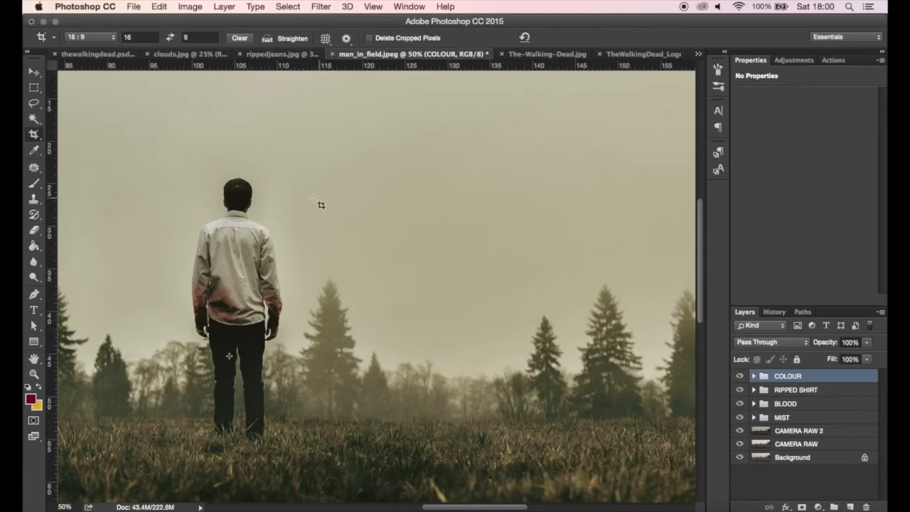
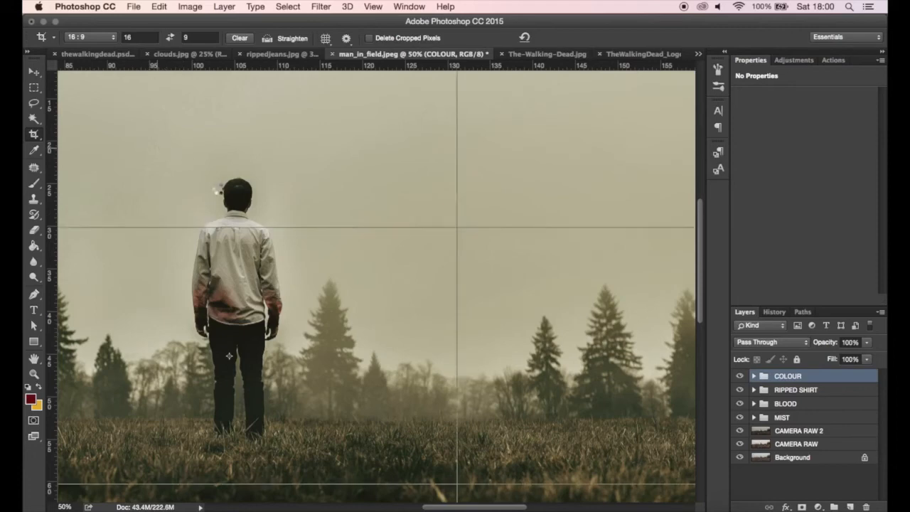
key("super+minus")
key("super+minus")
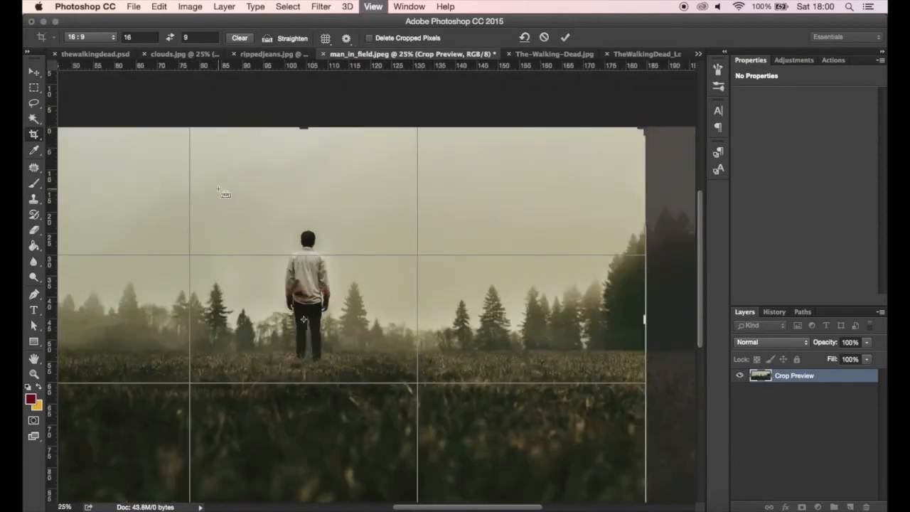
left_click_drag(154, 415, 196, 388)
mouse_move(200, 189)
left_mouse_down()
mouse_move(217, 196)
mouse_move(210, 194)
left_mouse_up()
left_click_drag(545, 379, 520, 370)
left_click_drag(478, 316, 459, 314)
key("Return")
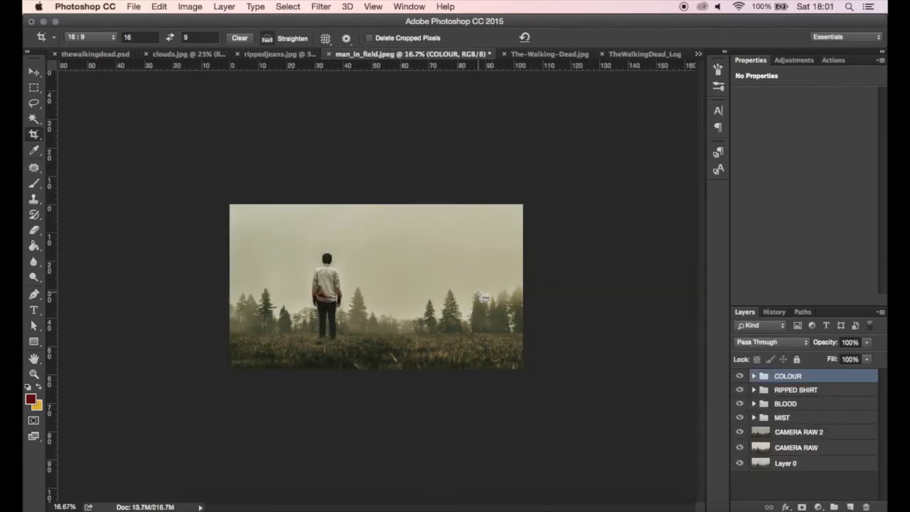
Tighten the 16:9 crop slightly, keeping the man on the left third line
key("super+equal")
key("super+equal")
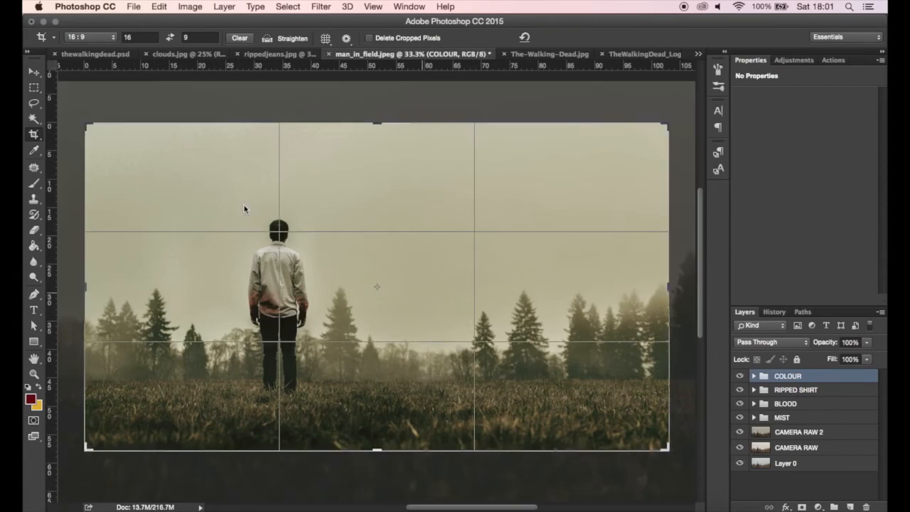
left_click_drag(84, 123, 100, 131)
left_click_drag(243, 249, 251, 245)
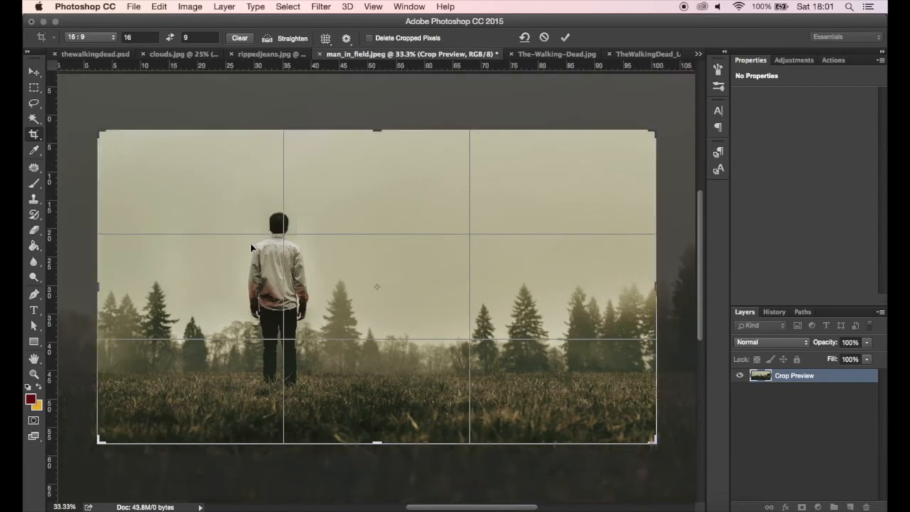
key("Return")
key("v")
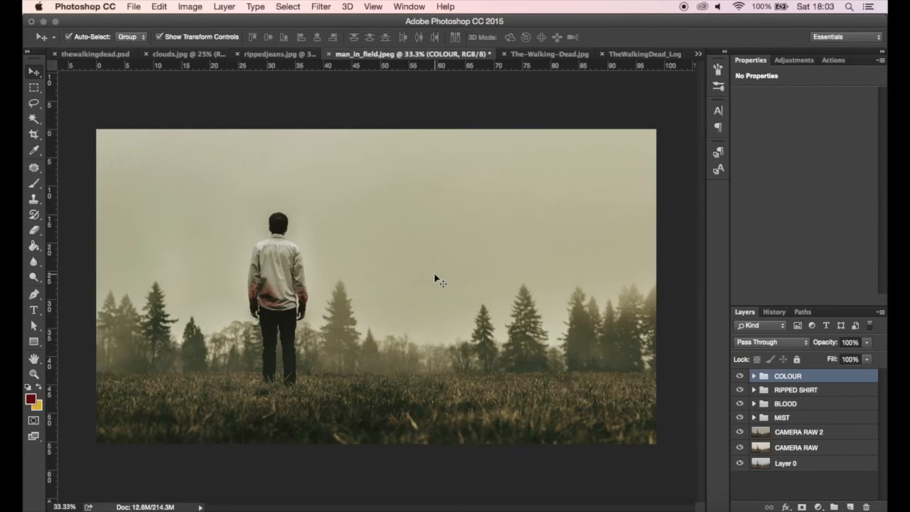
Copy the whole logo from TheWalkingDead_Logo.png and paste it into the man_in_field composite
left_click(631, 55)
key("m")
left_click_drag(173, 232, 656, 439)
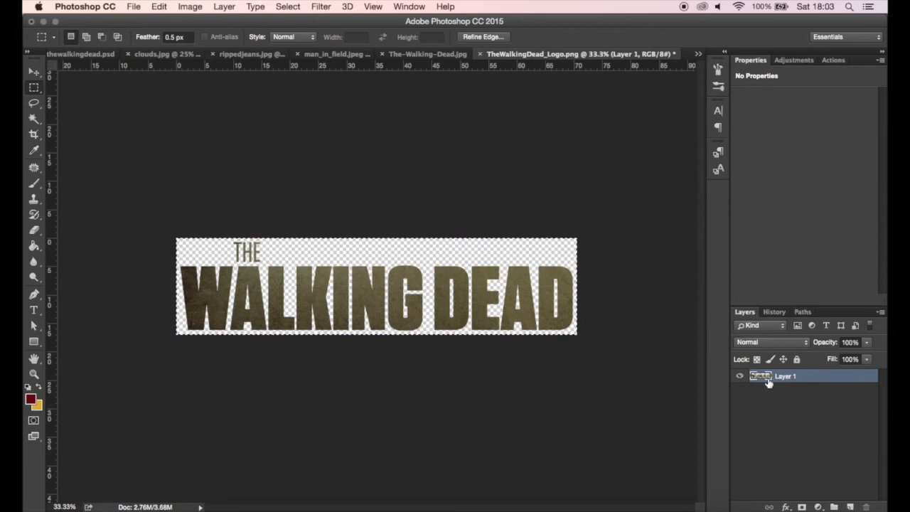
key("super+c")
left_click(337, 55)
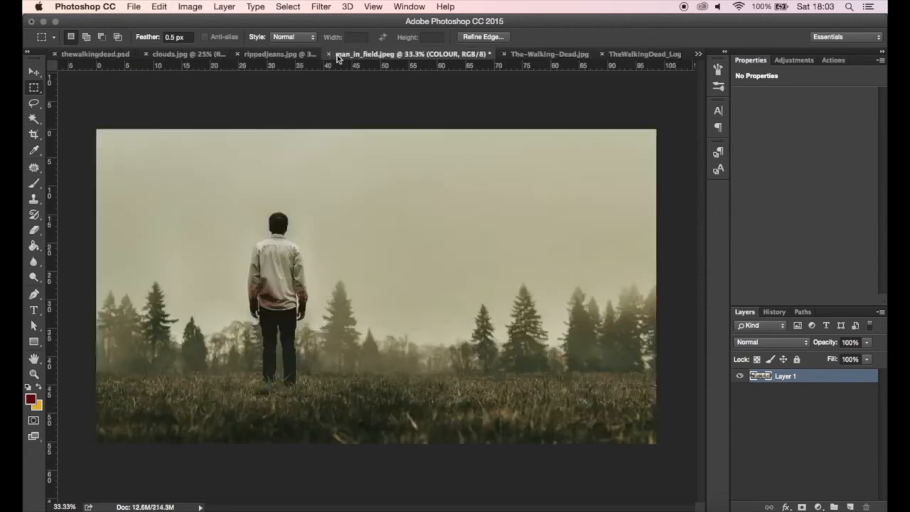
key("super+v")
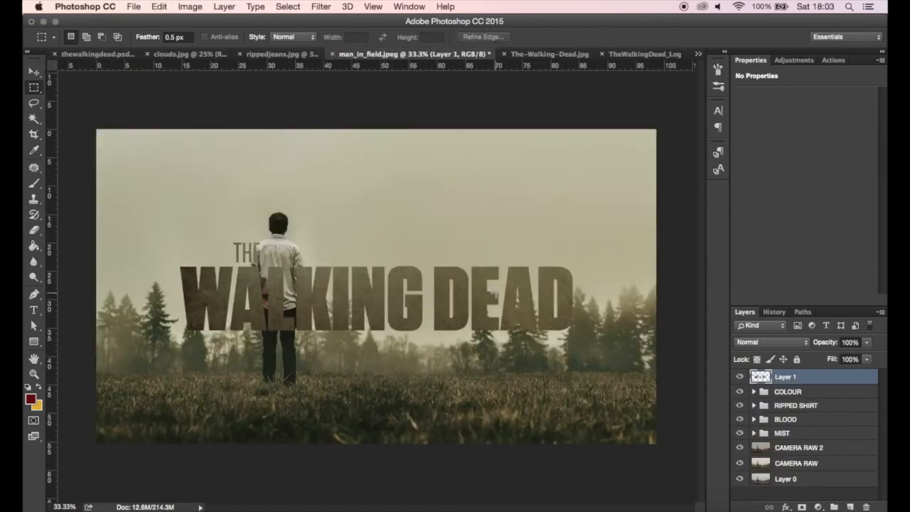
Copy the "FIGHT THE DEAD. FEAR THE LIVING." tagline from The-Walking-Dead.jpg into the composite and place it in the sky above the logo
left_click(567, 55)
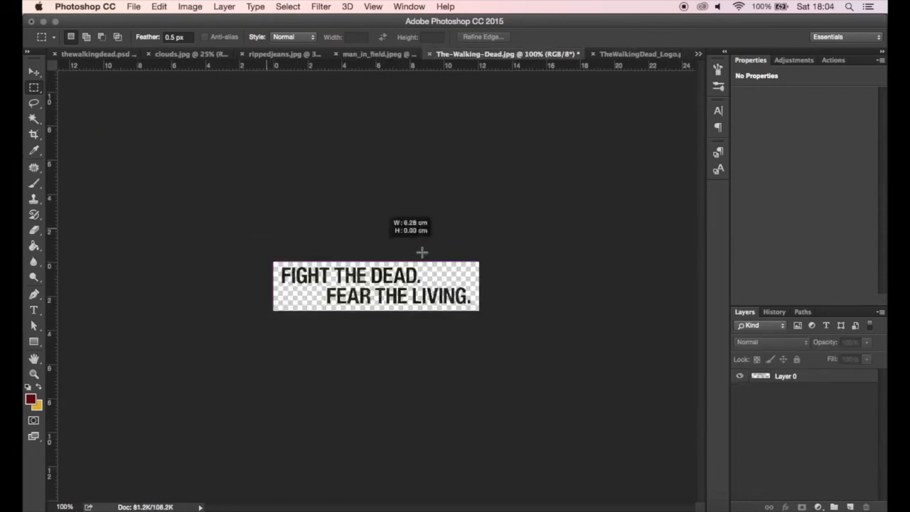
left_click(763, 377)
key("super+c")
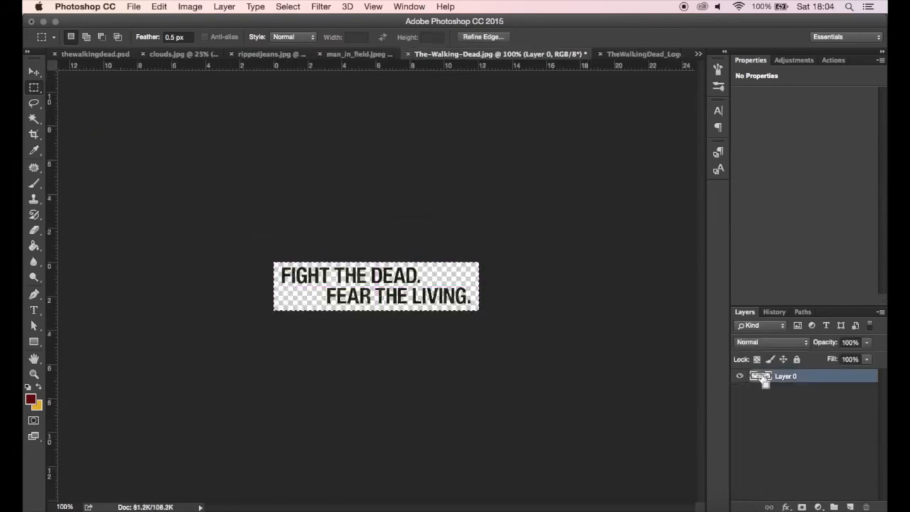
left_click(346, 53)
key("super+v")
key("v")
key("super+t")
left_click_drag(407, 271, 500, 180)
key("Return")
Scale the Walking Dead logo to 47.96% and place it beside the man, over the treetops on his right
left_click(485, 271)
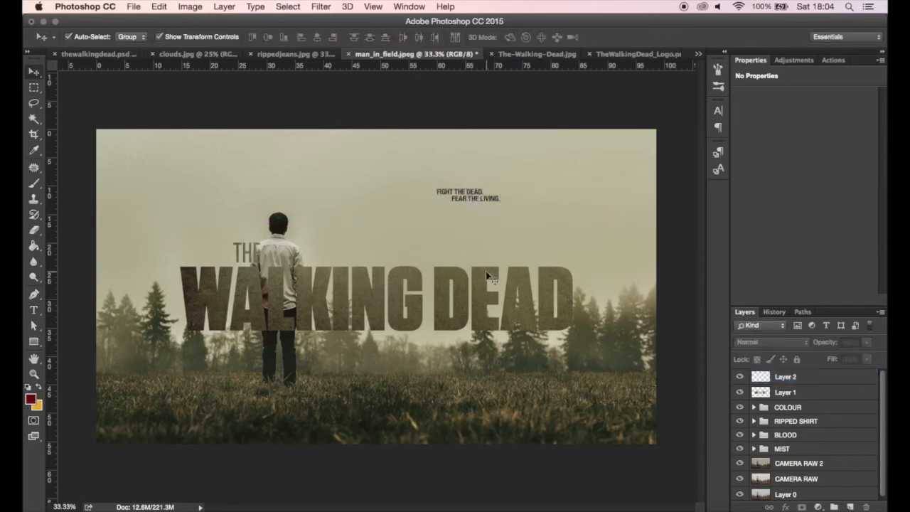
left_click_drag(578, 287, 478, 286)
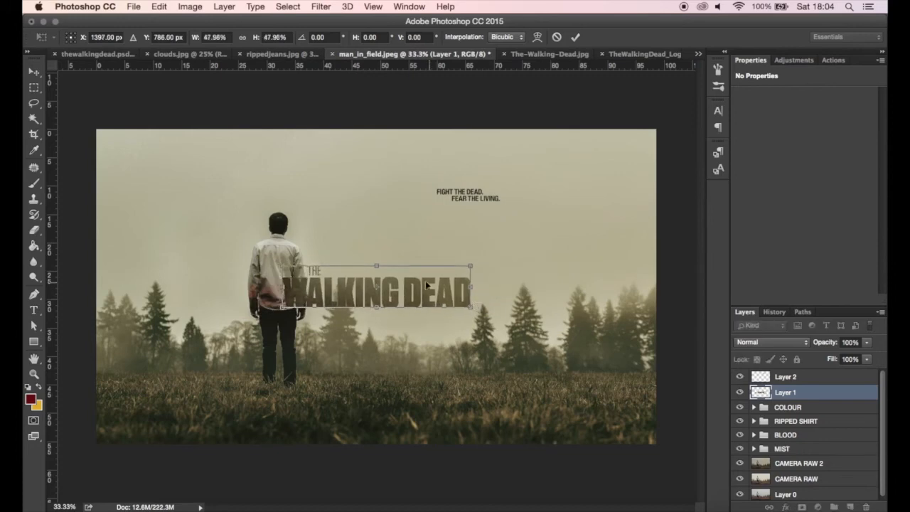
left_click_drag(414, 287, 526, 291)
key("Return")
Enlarge the tagline and place it directly above the WALKING DEAD lettering, beside the word THE
left_click(473, 196)
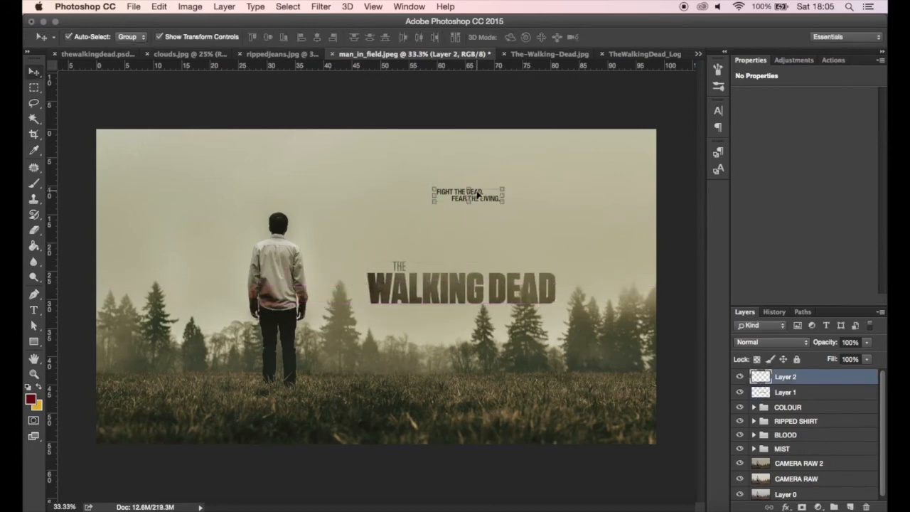
left_click_drag(485, 234, 493, 264)
key("Return")
left_click(680, 232)
left_click(464, 242)
left_click(780, 377)
left_click(512, 243)
key("Return")
left_click(680, 326)
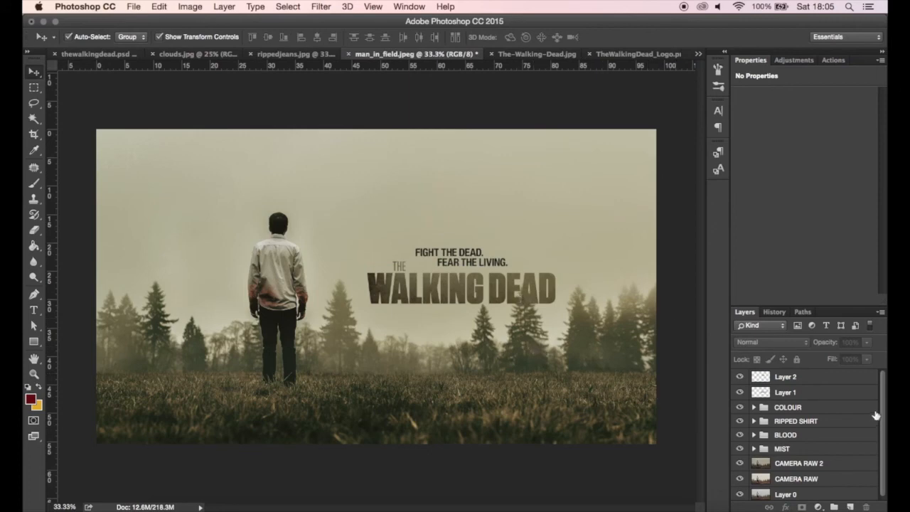
Add a new layer above MIST in the MIST group and paint white at 10% brush opacity over the treetops behind the word DEAD
left_click(755, 449)
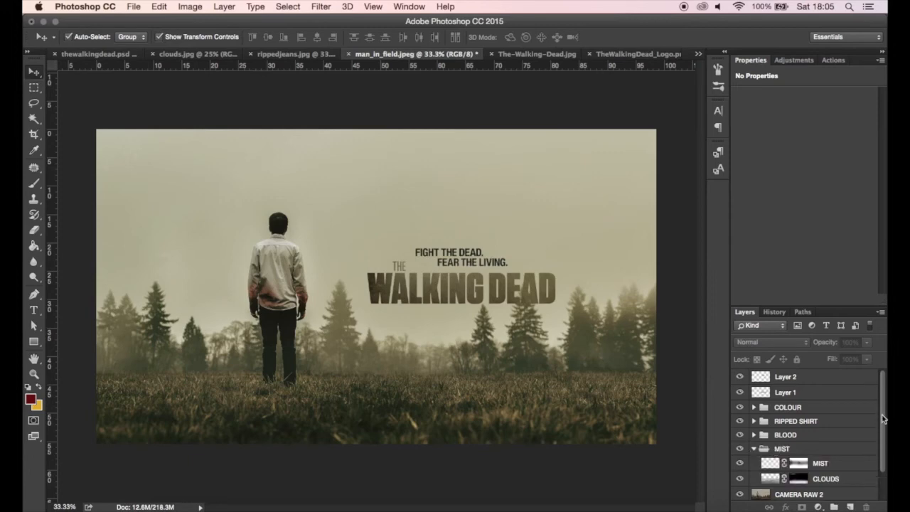
left_click_drag(884, 419, 883, 472)
left_click(769, 431)
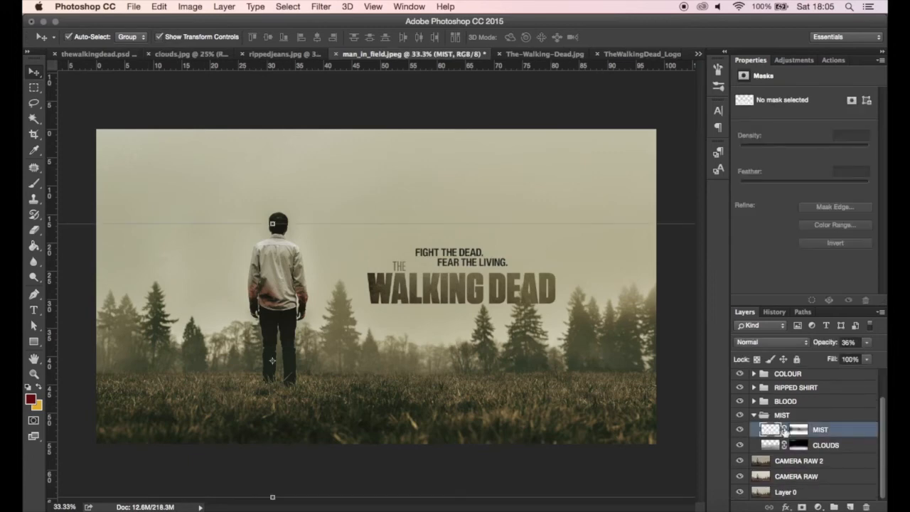
left_click(851, 507)
key("d")
key("x")
key("1")
key("b")
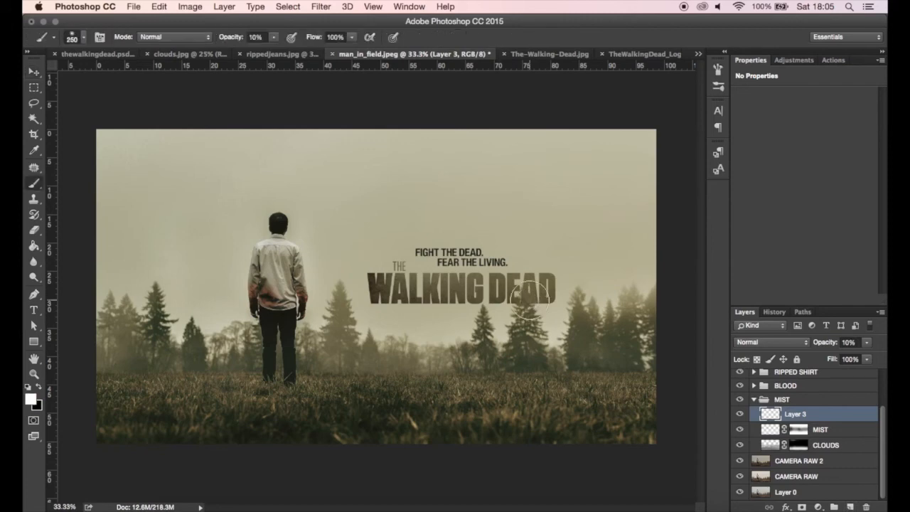
mouse_move(530, 293)
left_mouse_down()
mouse_move(521, 292)
mouse_move(528, 306)
mouse_move(512, 290)
left_mouse_up()
Set the new mist layer to 100% opacity and Soft Light blending, and compare the image with it hidden and shown
left_click_drag(868, 342, 881, 354)
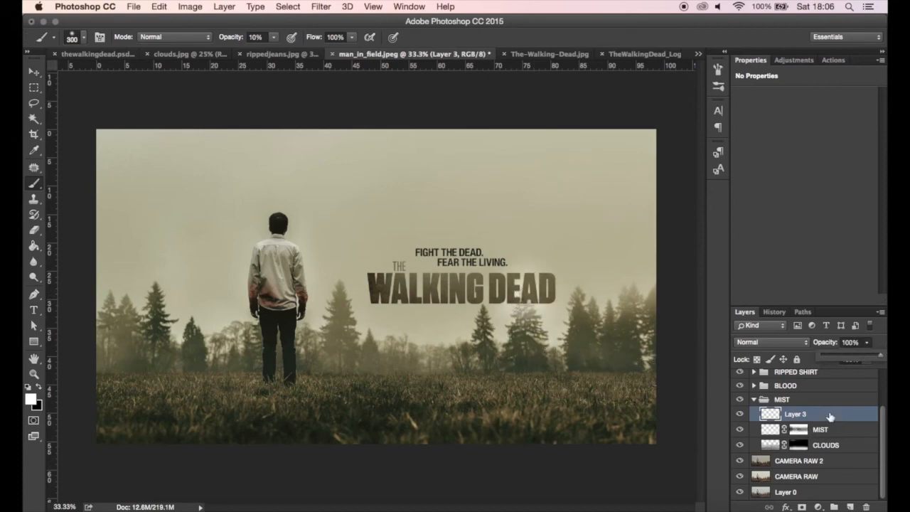
left_click(772, 342)
left_click(755, 474)
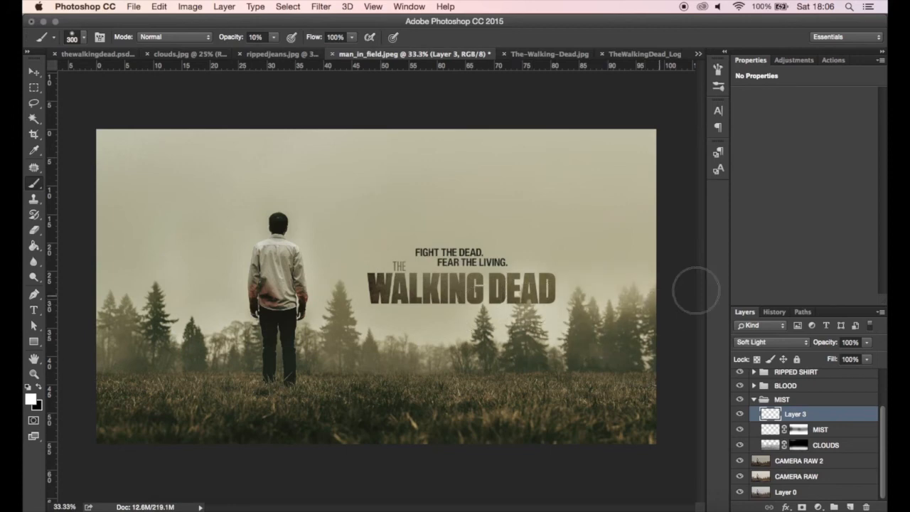
left_click(740, 415)
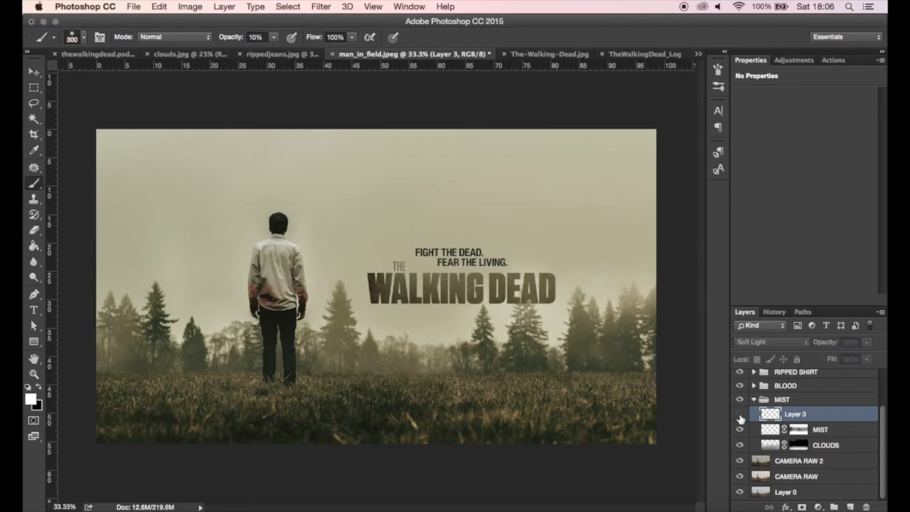
left_click(741, 416)
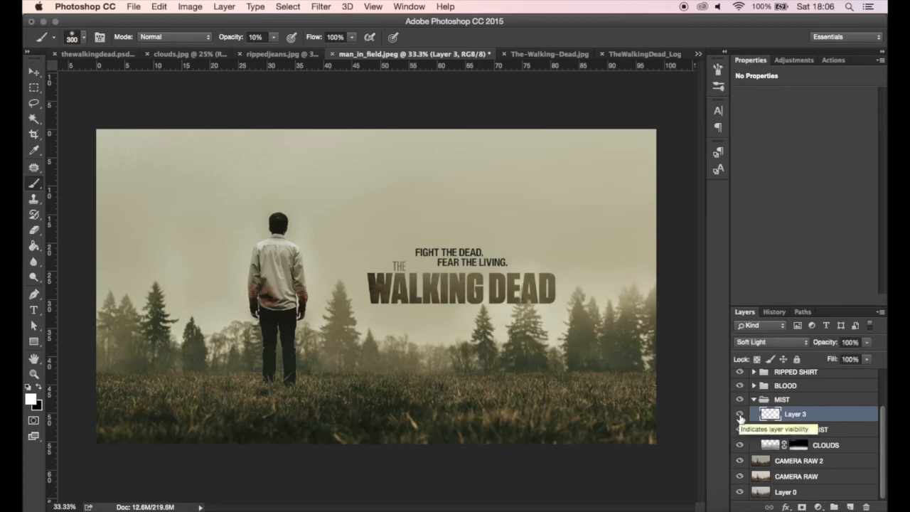
Erase the excess white paint around the word DEAD and the trees below, and check the layer hidden and shown
key("e")
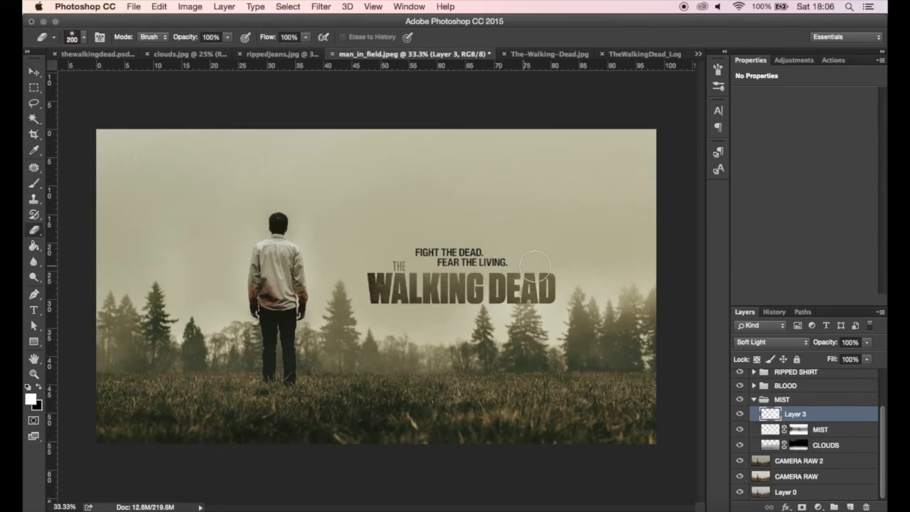
mouse_move(551, 287)
left_mouse_down()
mouse_move(557, 317)
mouse_move(554, 301)
mouse_move(608, 275)
mouse_move(556, 322)
left_mouse_up()
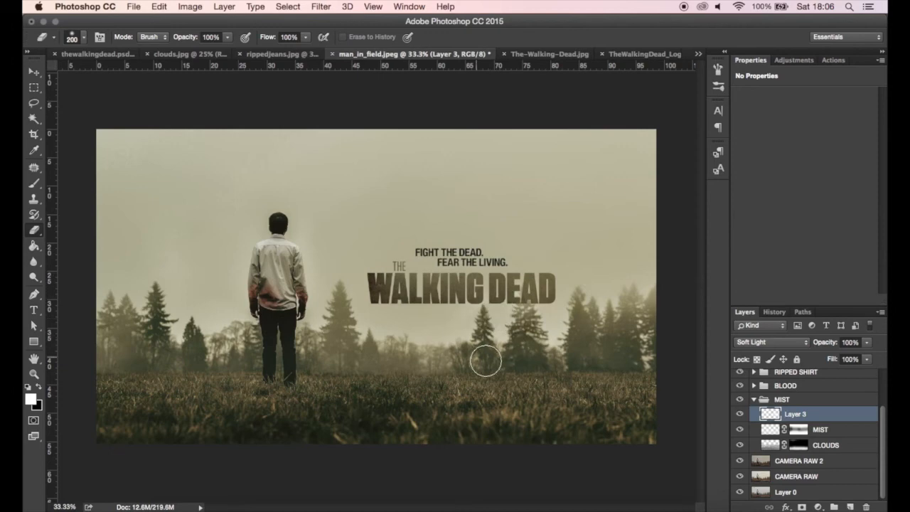
left_click(740, 416)
left_click(739, 419)
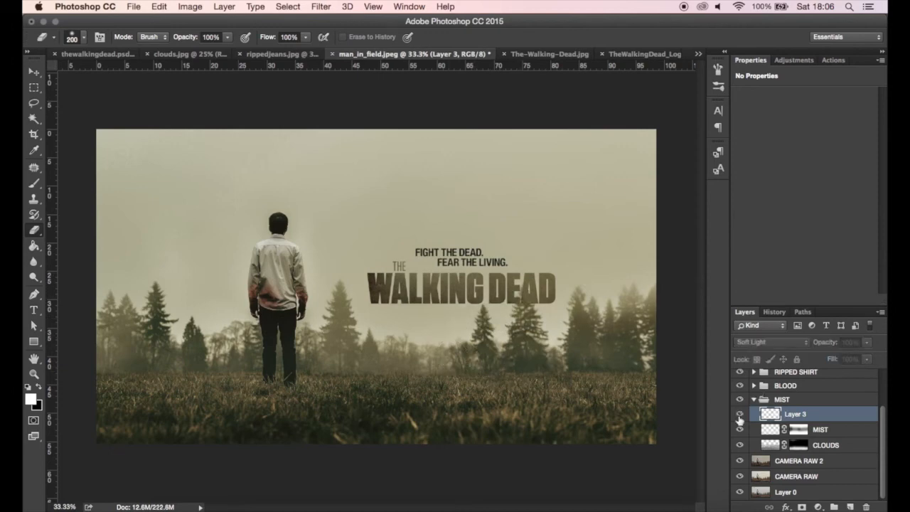
left_click(740, 415)
Rename the new mist layer "MIST OVER TREES" and collapse the MIST group
double_click(796, 414)
type("MIST OVER TREES")
key("Return")
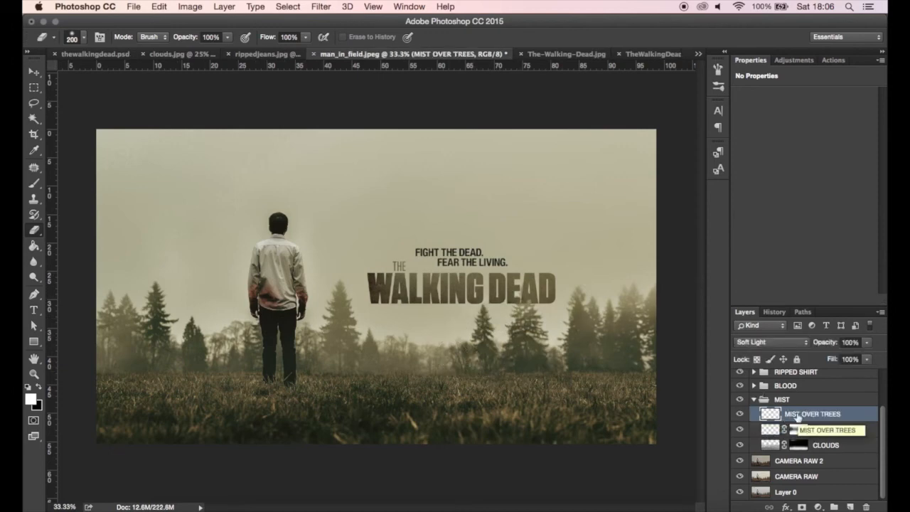
left_click(754, 400)
Rename the logo layer "TWD Logo" and the tagline layer "Strapline"
left_click_drag(883, 420, 884, 366)
double_click(791, 392)
type("TWD Logo")
key("Return")
double_click(786, 377)
type("Strapline")
key("Return")
key("v")
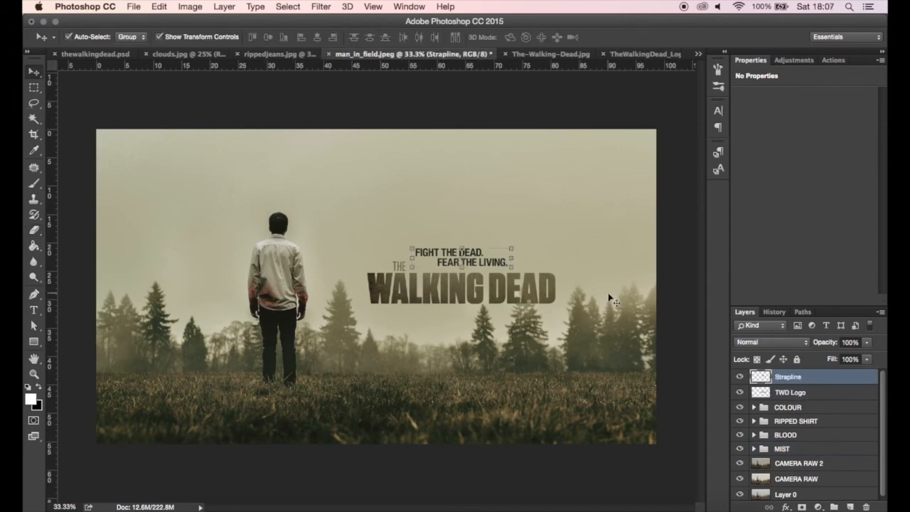
left_click(685, 359)
Stamp all visible layers into a new layer above Strapline and apply a High Pass filter with a 5.0-pixel radius
left_click(801, 379)
left_click(880, 312)
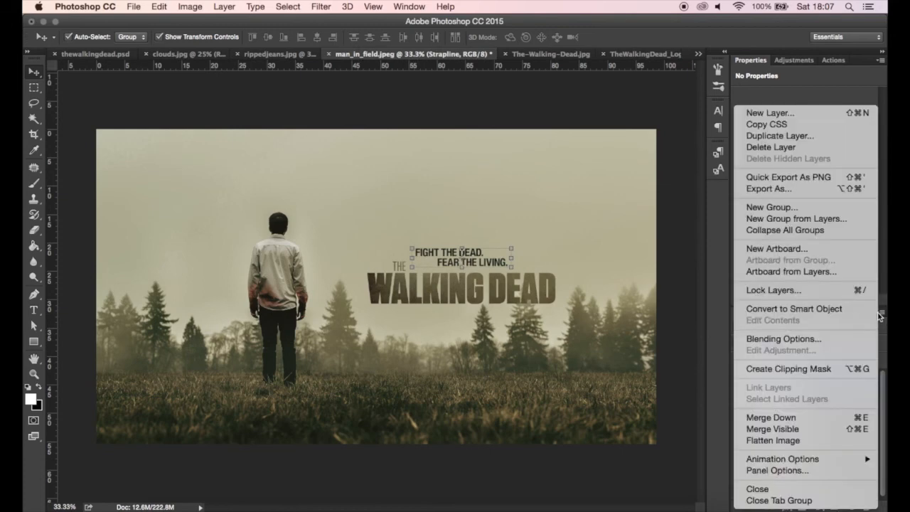
left_click(805, 429)
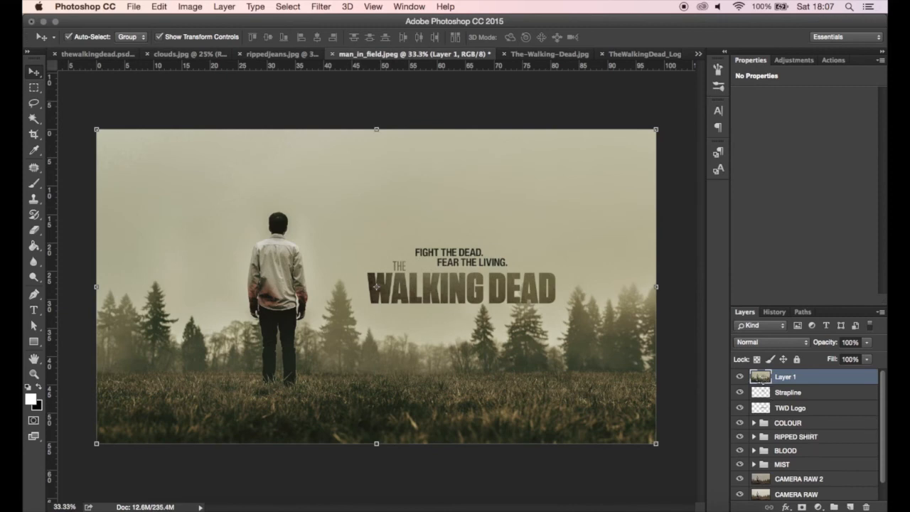
left_click(321, 7)
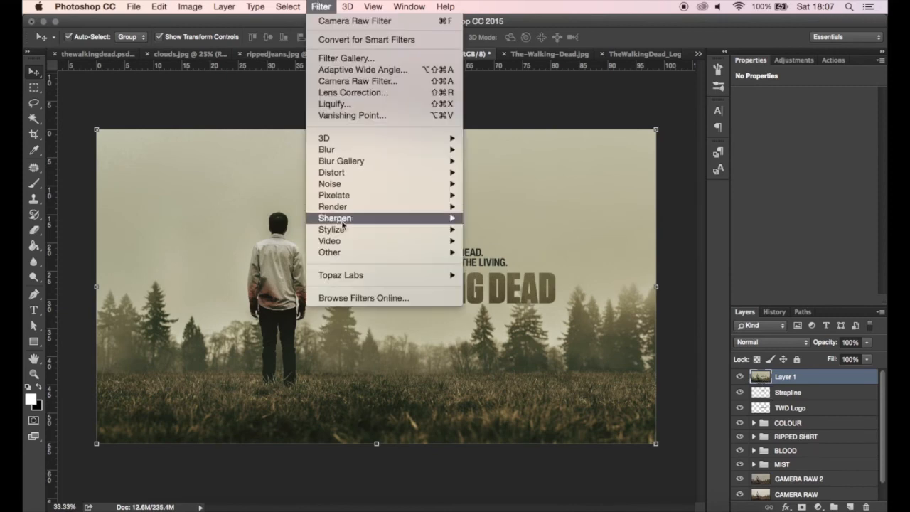
mouse_move(441, 253)
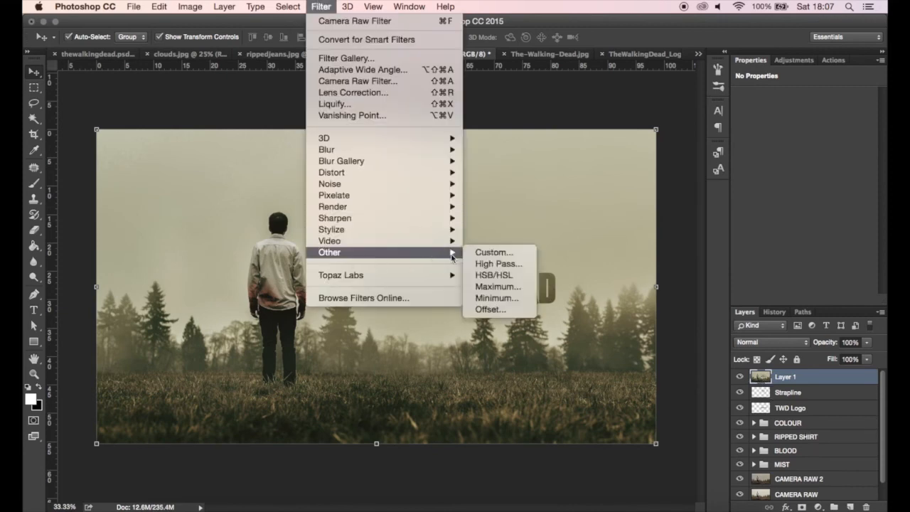
left_click(500, 264)
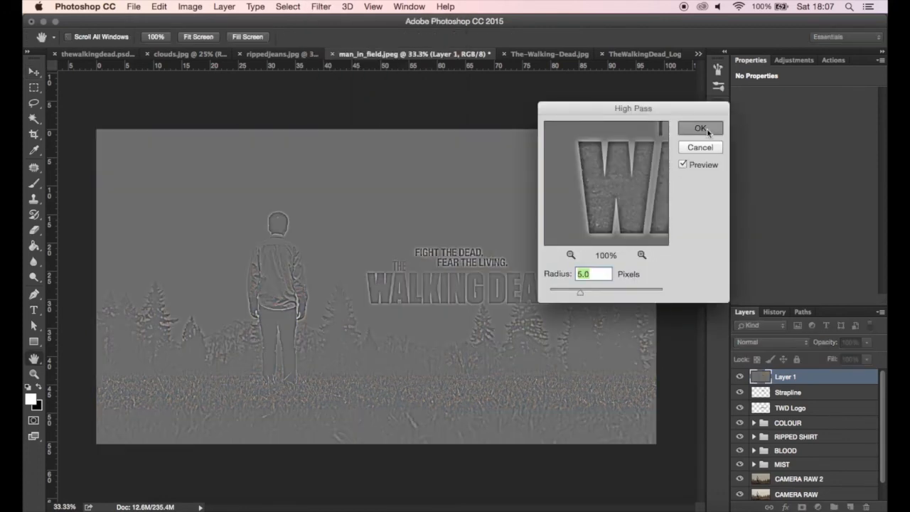
left_click(700, 128)
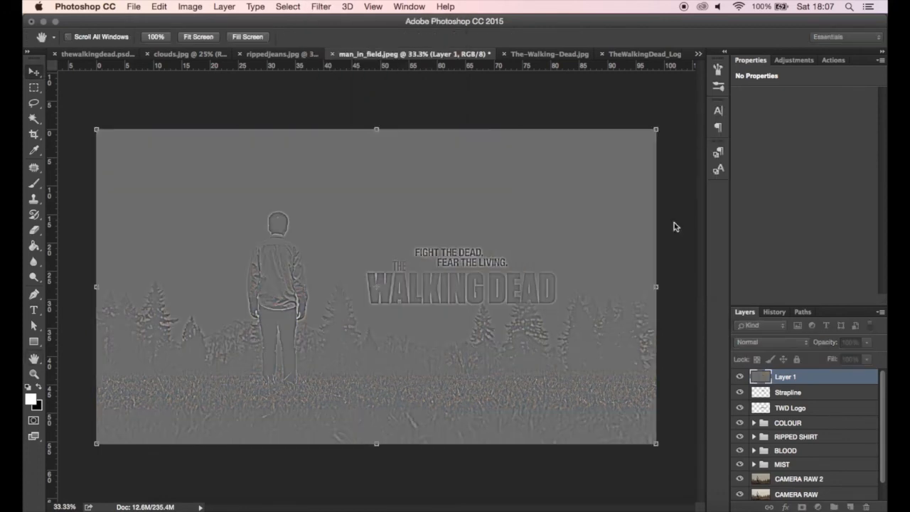
Set the High Pass layer's blend mode to Soft Light and compare the sharpening with the layer hidden and shown
key("v")
left_click(767, 344)
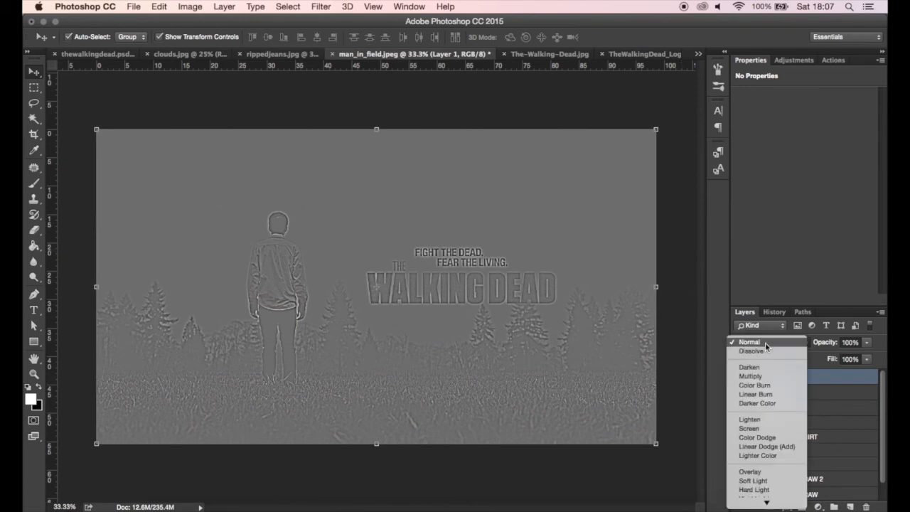
left_click(763, 482)
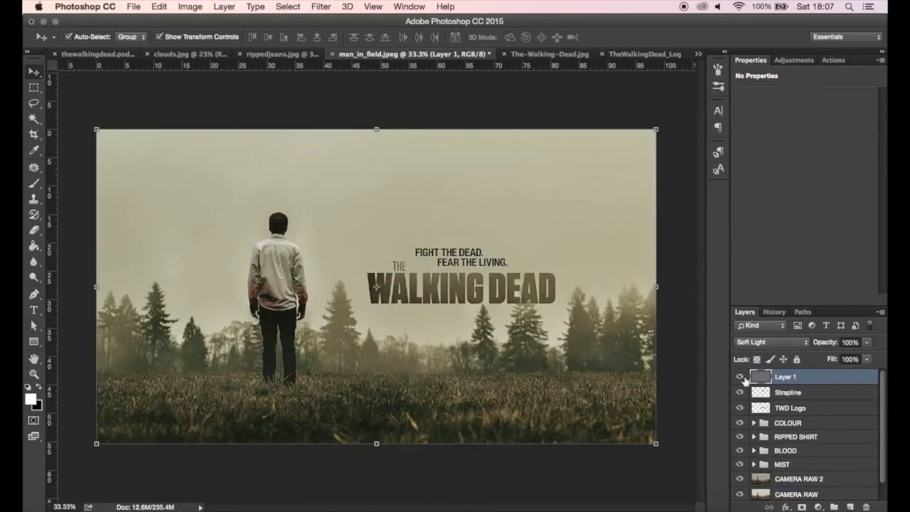
left_click(741, 377)
left_click(741, 377)
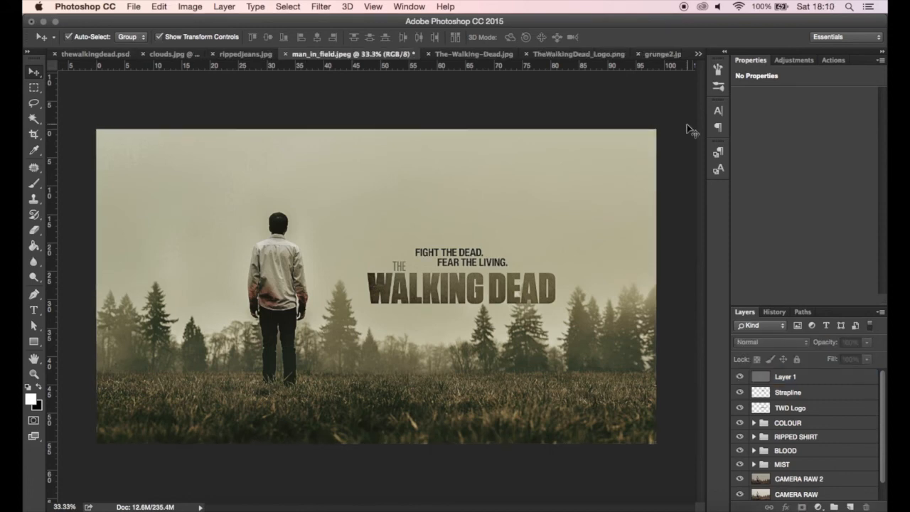
Look at the grunge2.jpg texture, then copy the whole grunge.jpg texture and paste it into the man_in_field composite
left_click(698, 55)
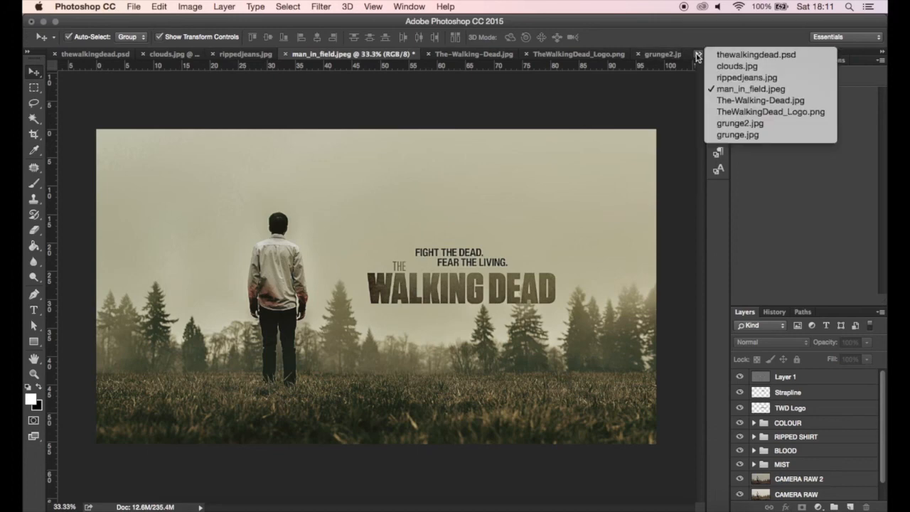
left_click(741, 123)
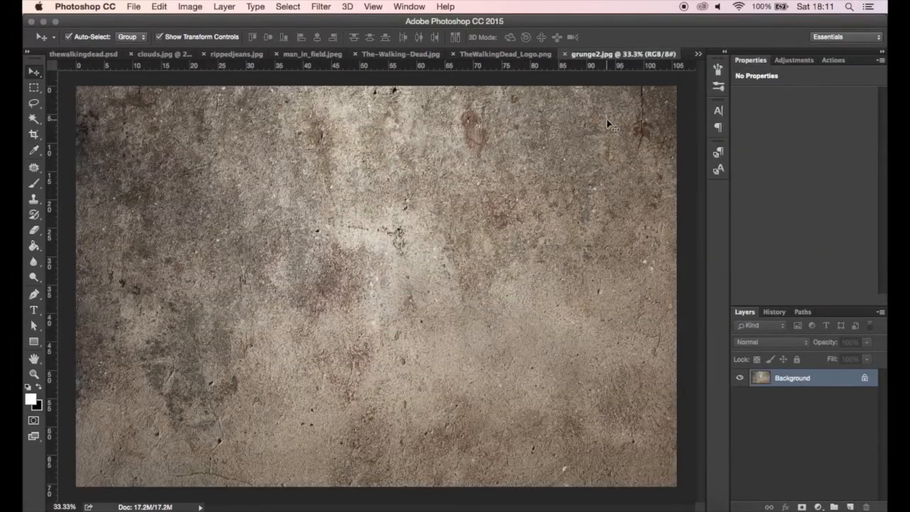
left_click(698, 54)
left_click(729, 133)
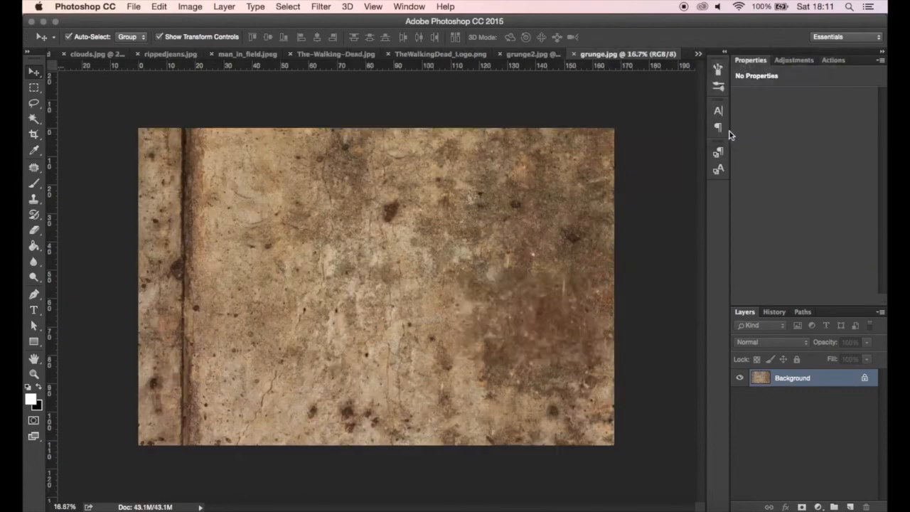
key("super+a")
key("super+c")
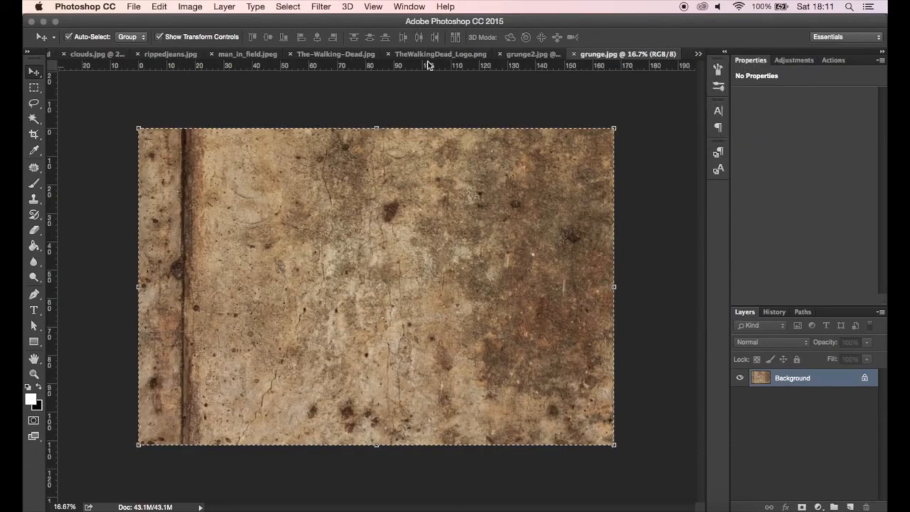
left_click(241, 56)
key("super+v")
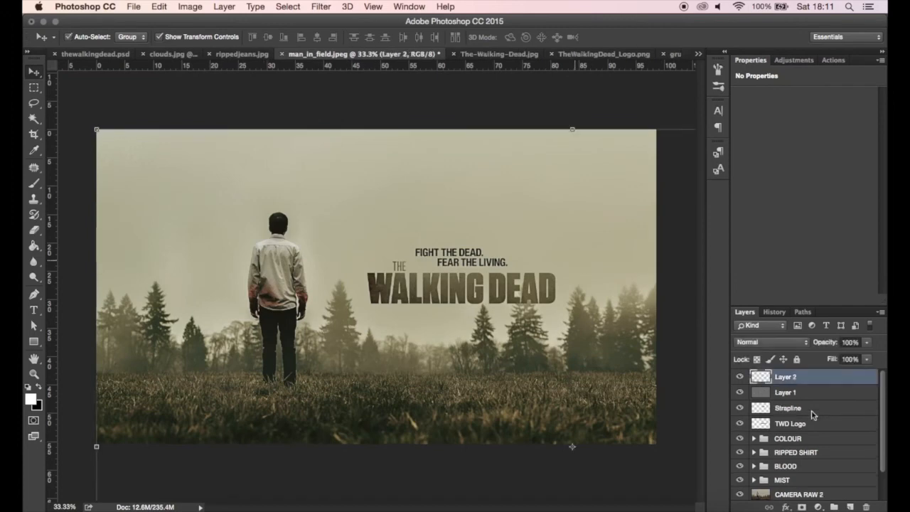
Rename the grey sharpening layer "HIGH PASS"
double_click(785, 393)
type("HIGH PASS")
key("Return")
Scale the grunge texture to 67.61% so it covers the whole canvas and set its blend mode to Soft Light
left_click(786, 377)
key("super+t")
left_click_drag(174, 178, 319, 122)
left_click_drag(90, 457, 20, 508)
left_click_drag(507, 386, 506, 329)
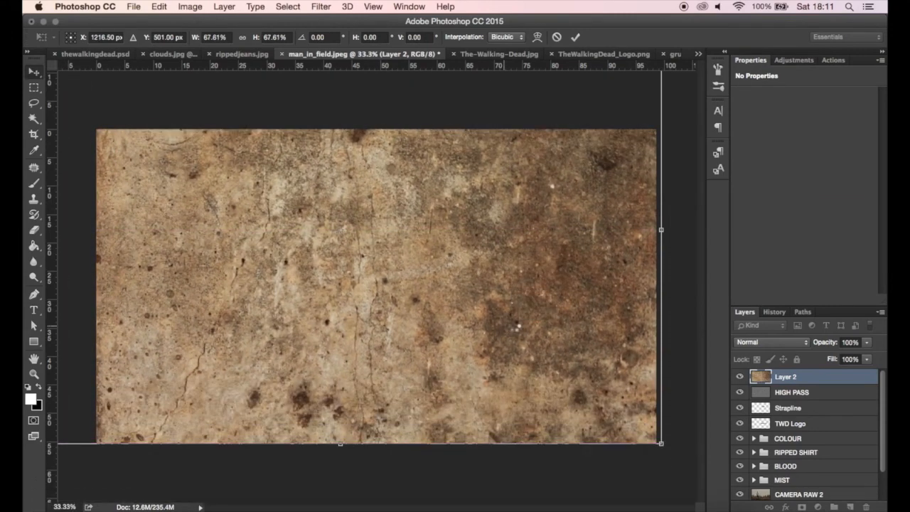
key("Return")
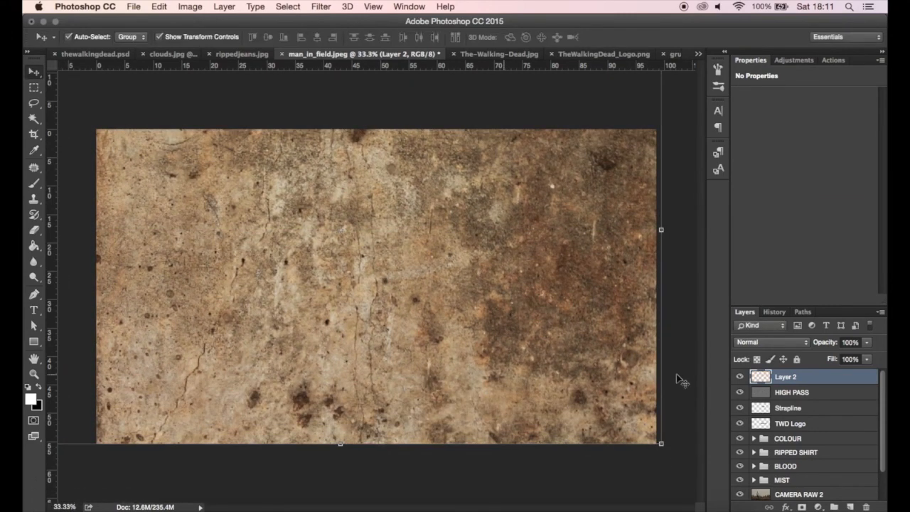
left_click(768, 342)
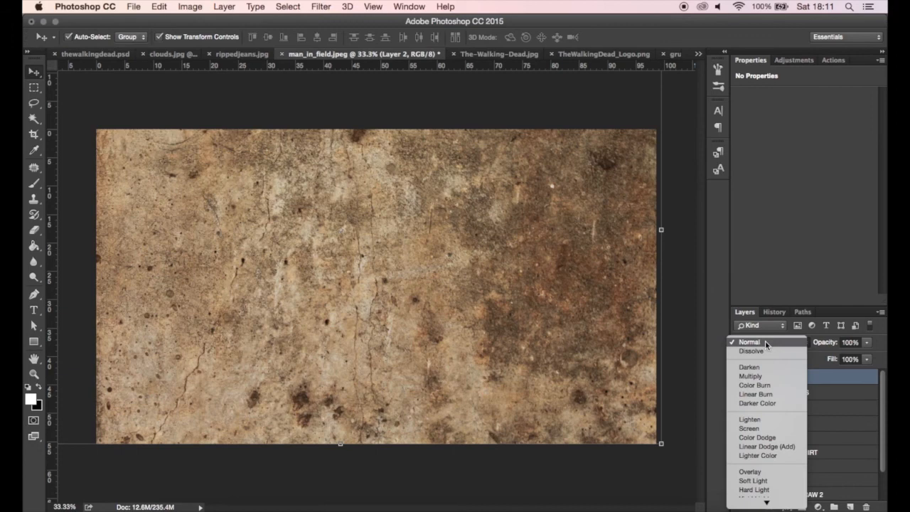
left_click(755, 481)
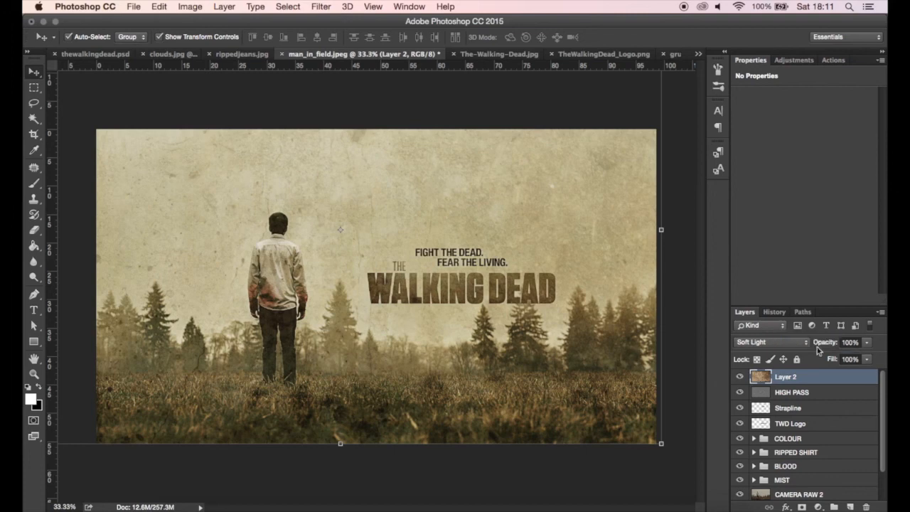
Try the Lighten, Screen, Overlay and Hard Light blend modes on the grunge texture and return it to Soft Light
left_click(768, 343)
left_click(765, 282)
left_click(756, 343)
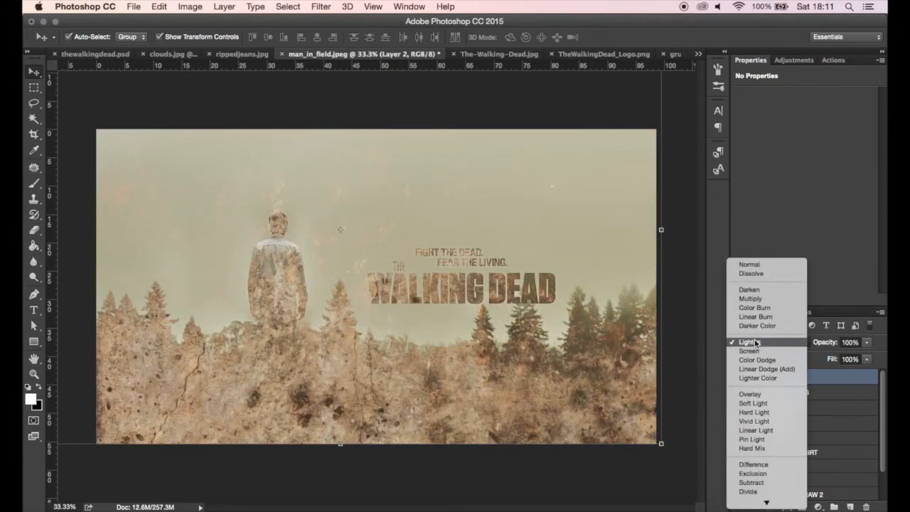
left_click(759, 348)
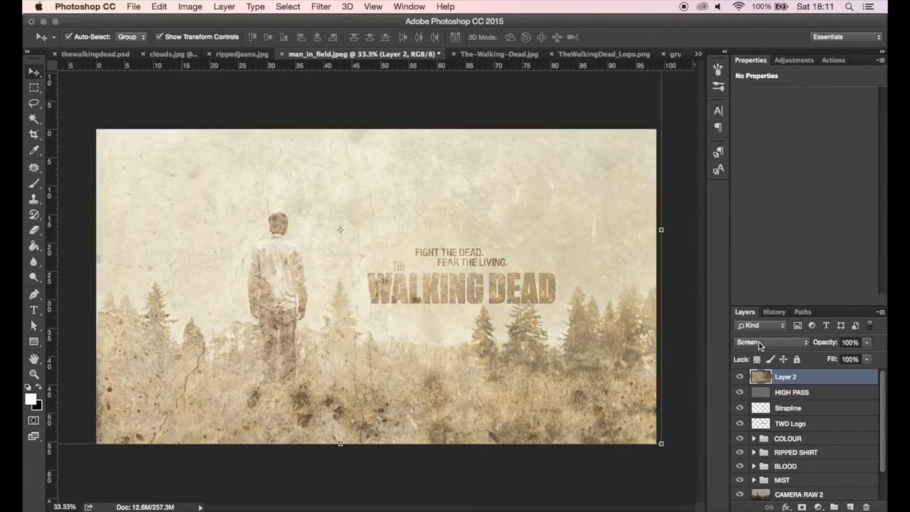
left_click(760, 346)
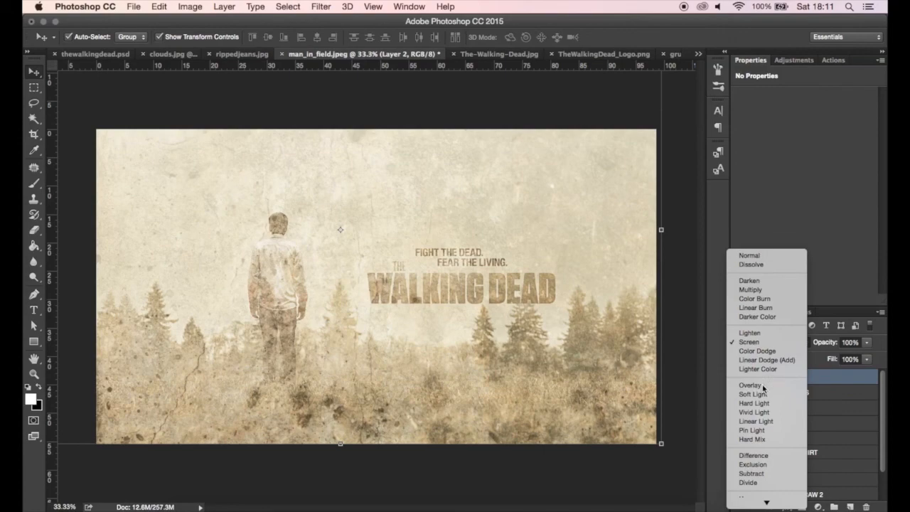
left_click(764, 388)
left_click(758, 344)
left_click(760, 360)
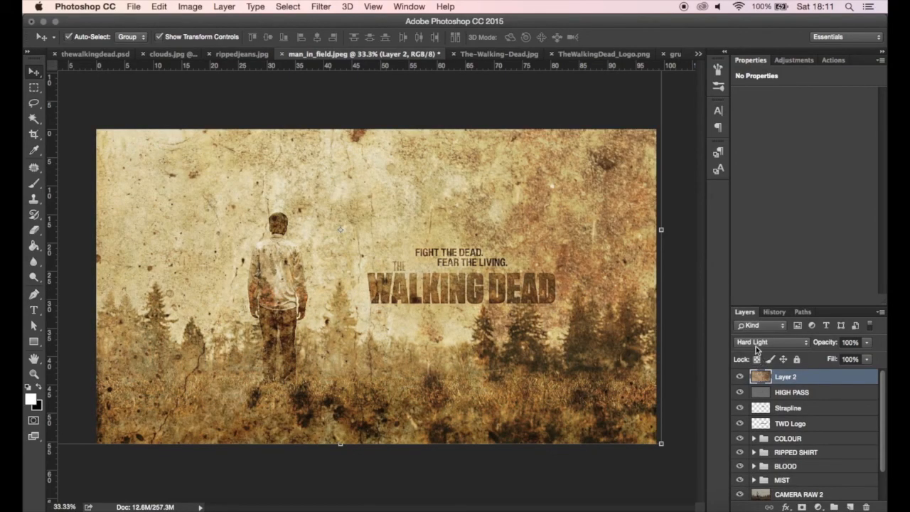
left_click(758, 347)
left_click(755, 332)
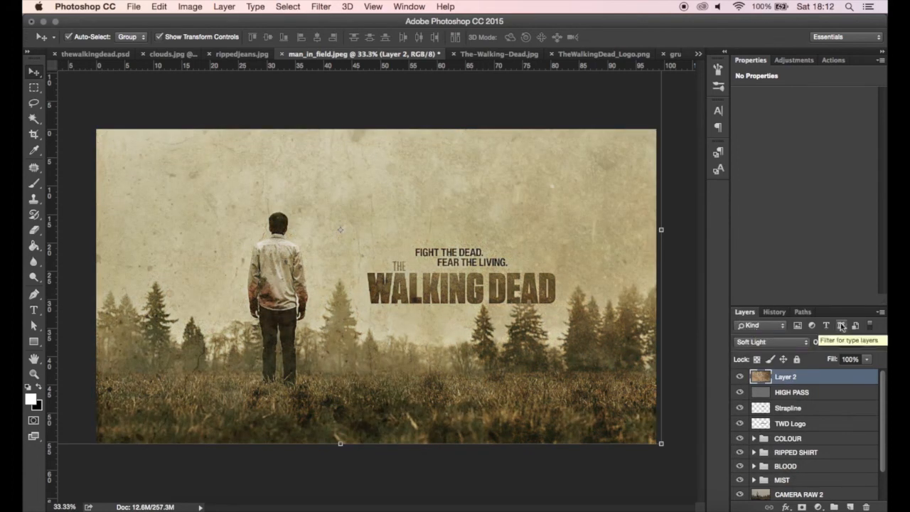
Set the opacity of the Soft Light grunge texture layer to 50%
left_click(832, 342)
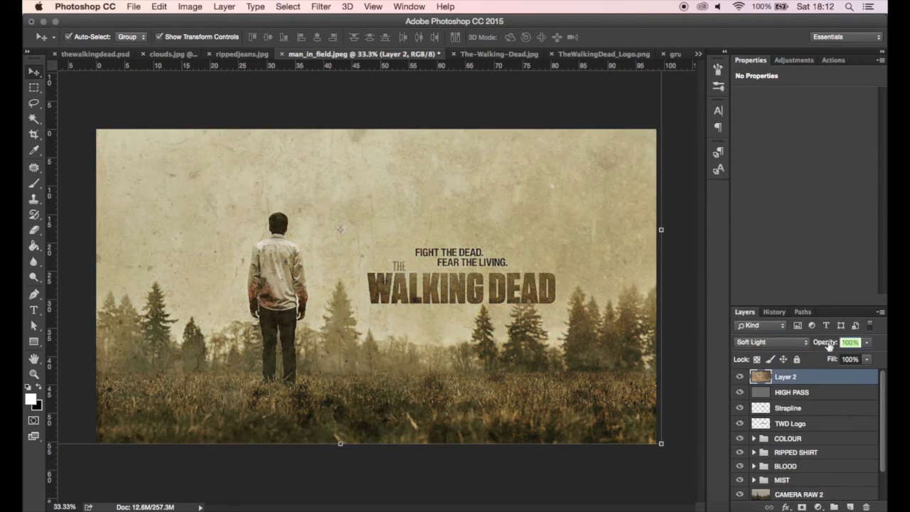
type("50")
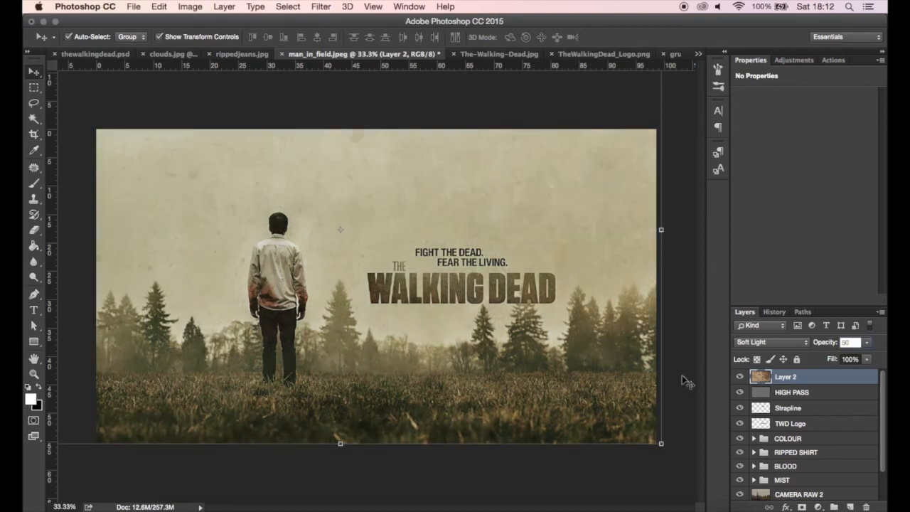
left_click(682, 374)
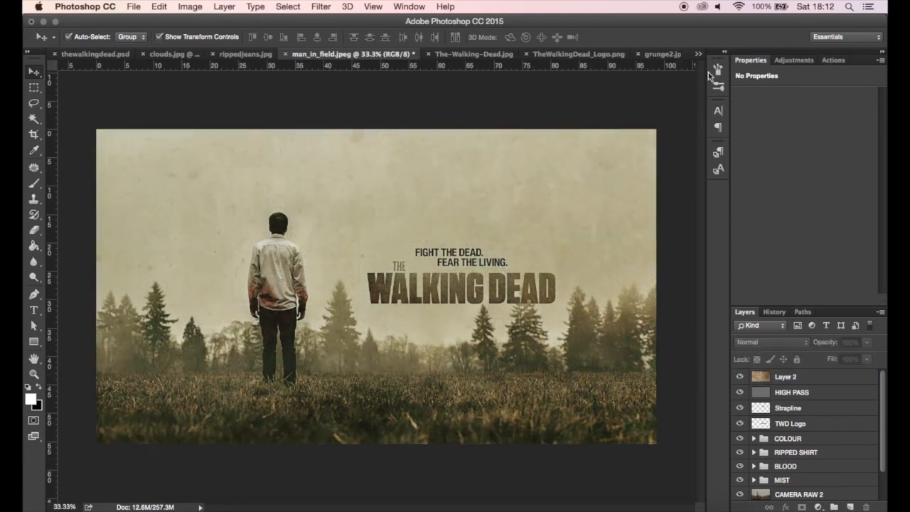
Copy the whole grunge2.jpg texture into the man_in_field composite and move it so it extends past every edge of the canvas
left_click(662, 55)
key("super+a")
key("super+c")
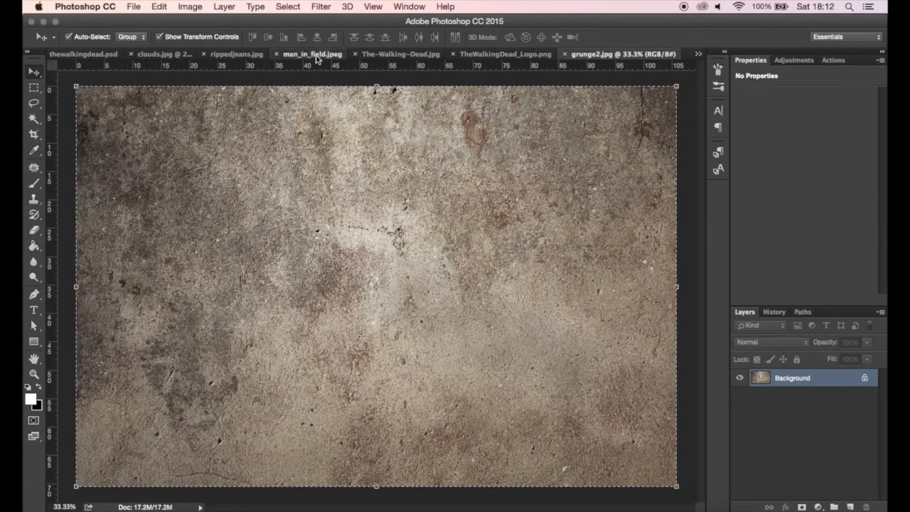
left_click(313, 54)
key("super+v")
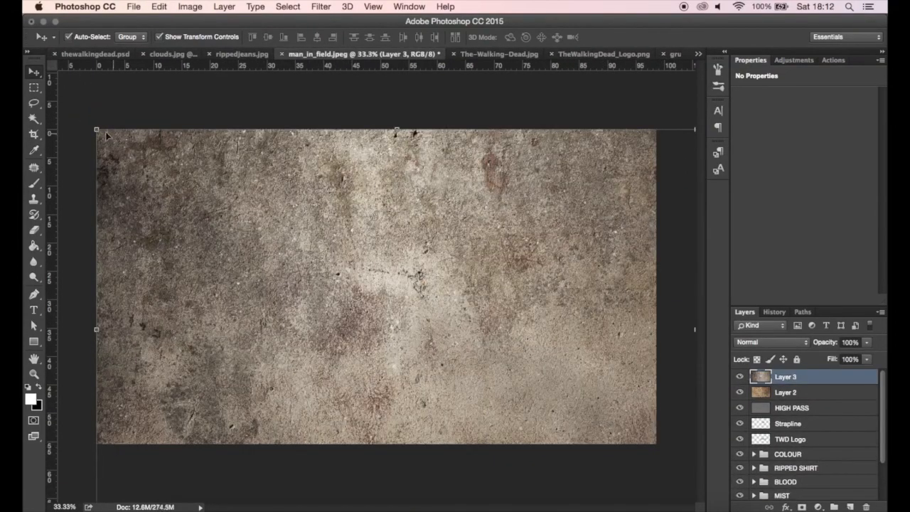
key("super+t")
left_click_drag(301, 158, 274, 122)
key("Return")
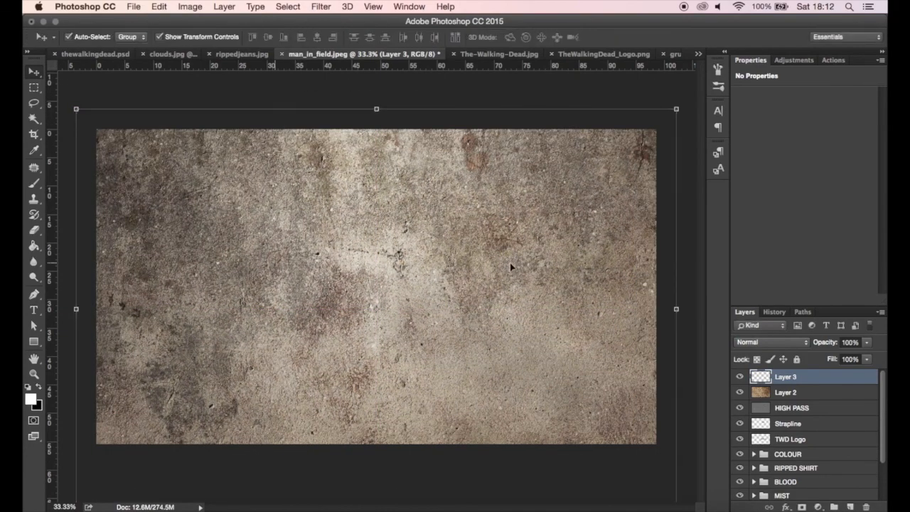
Try Overlay on the second grunge texture, settle on the Soft Light blend mode and set its opacity to 50%
left_click(772, 342)
left_click(761, 474)
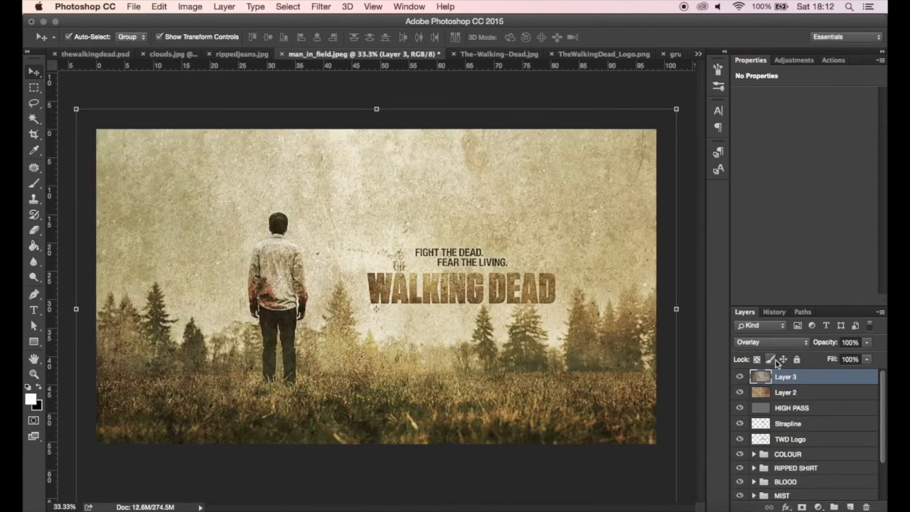
left_click(759, 345)
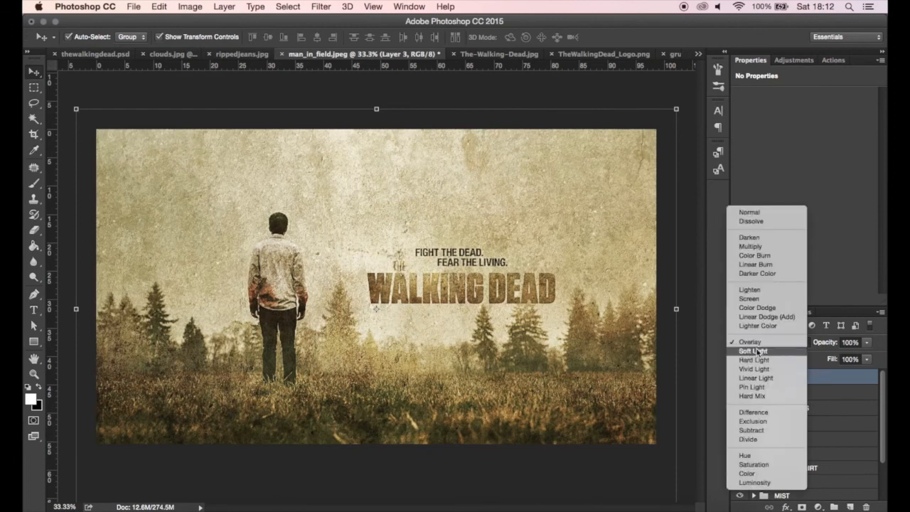
left_click(758, 351)
left_click(852, 342)
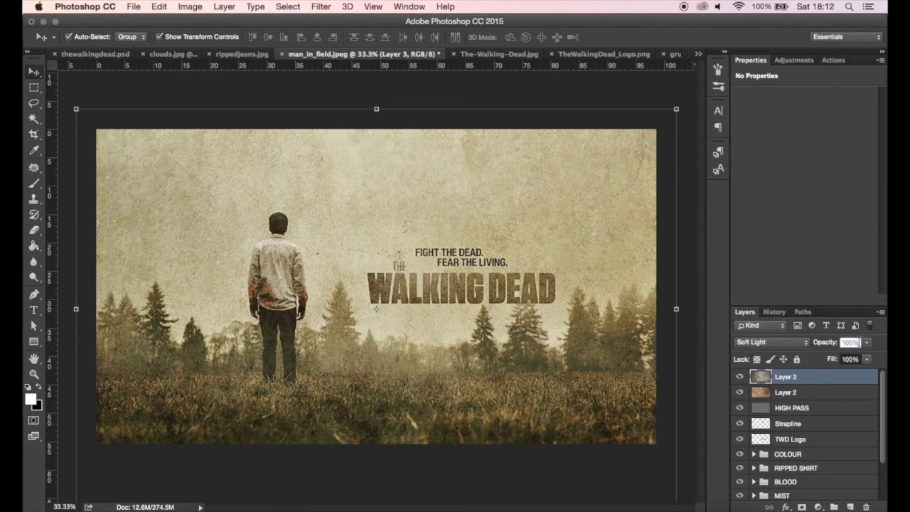
type("50")
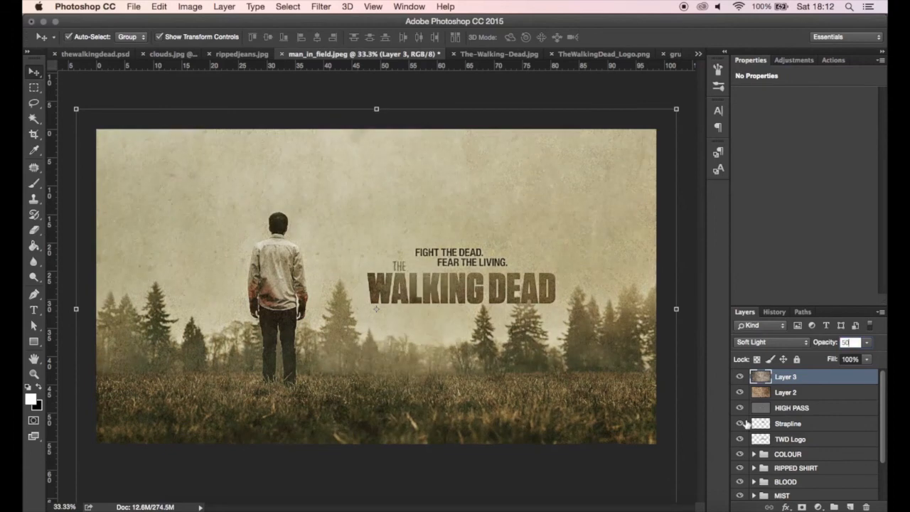
Rename both grunge texture layers "GRUNGE"
double_click(782, 378)
type("GRUNGE")
double_click(786, 393)
type("GRUNGE")
key("Return")
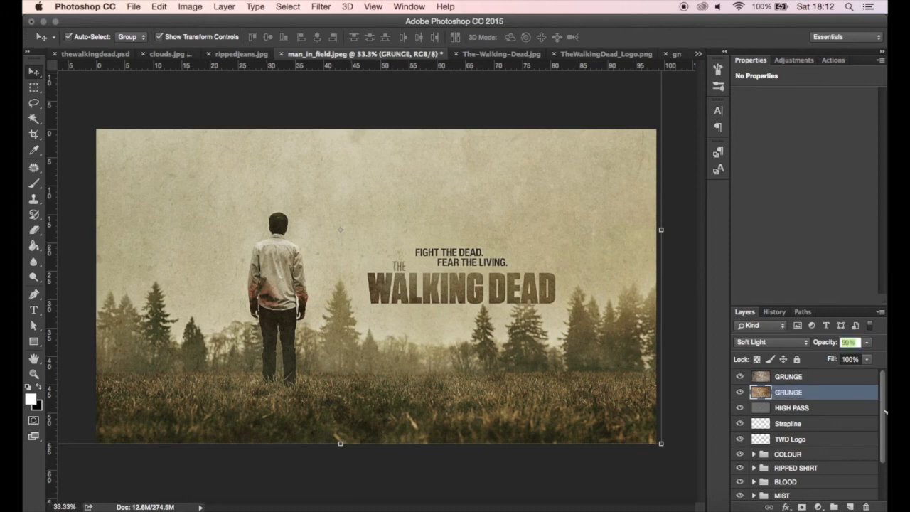
Compare the finished composite with the original photo by hiding and showing the merged Group 1 layer above Layer 0
left_click_drag(882, 400, 887, 467)
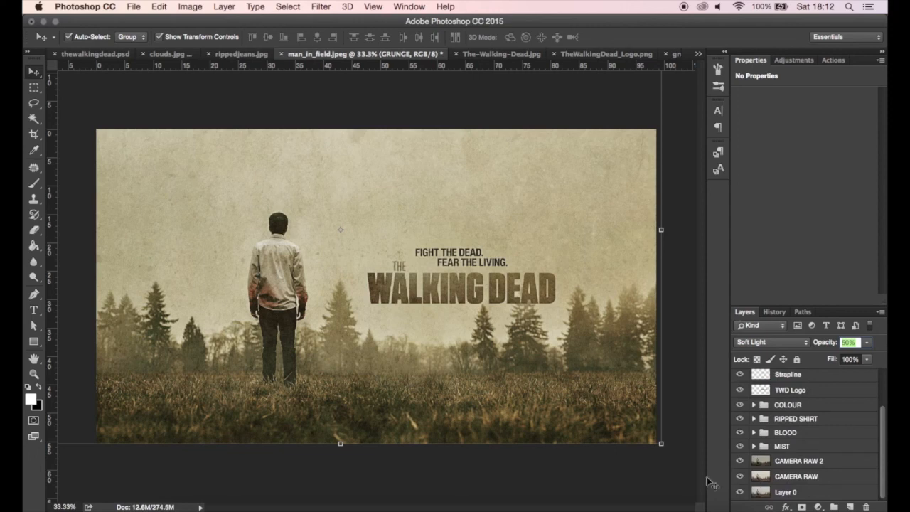
left_click(684, 483)
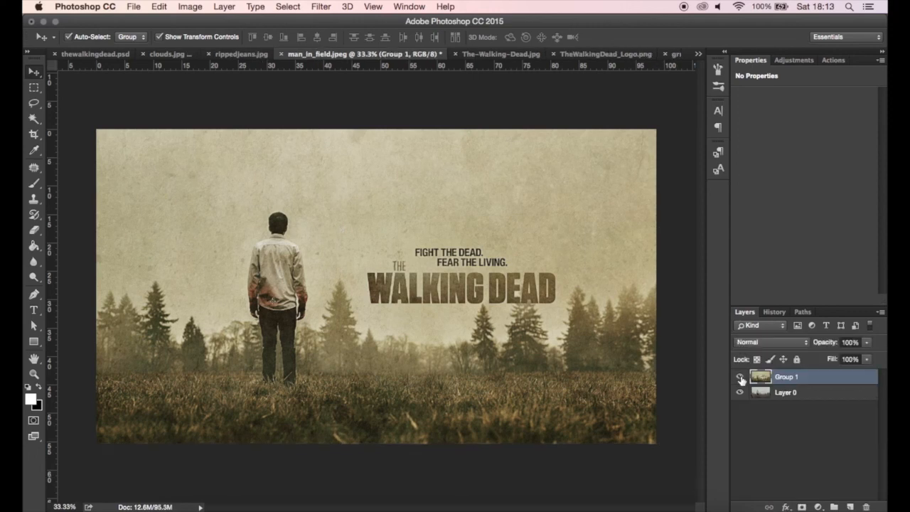
left_click(741, 377)
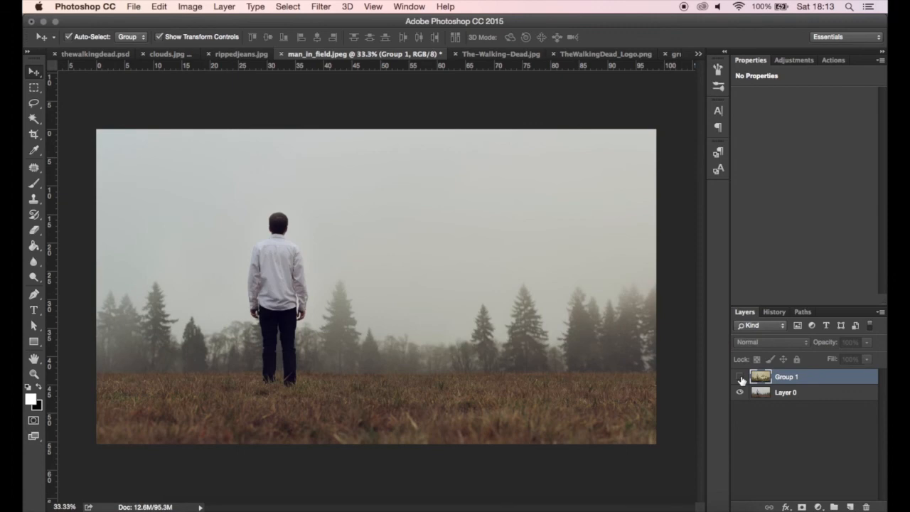
left_click(741, 377)
left_click(740, 377)
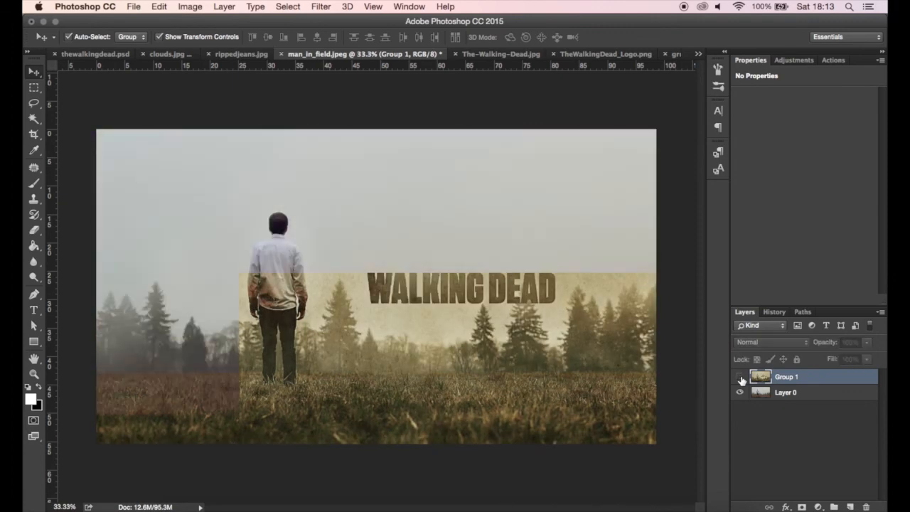
left_click(741, 377)
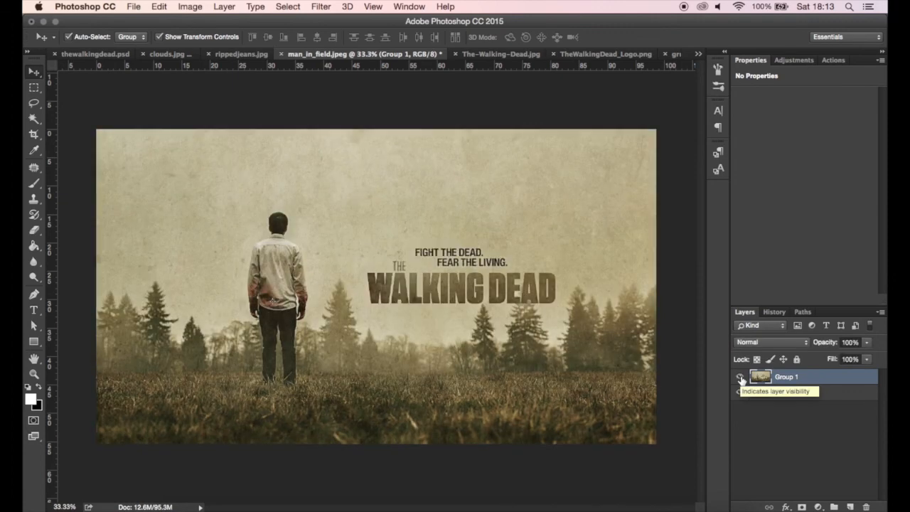
left_click(740, 377)
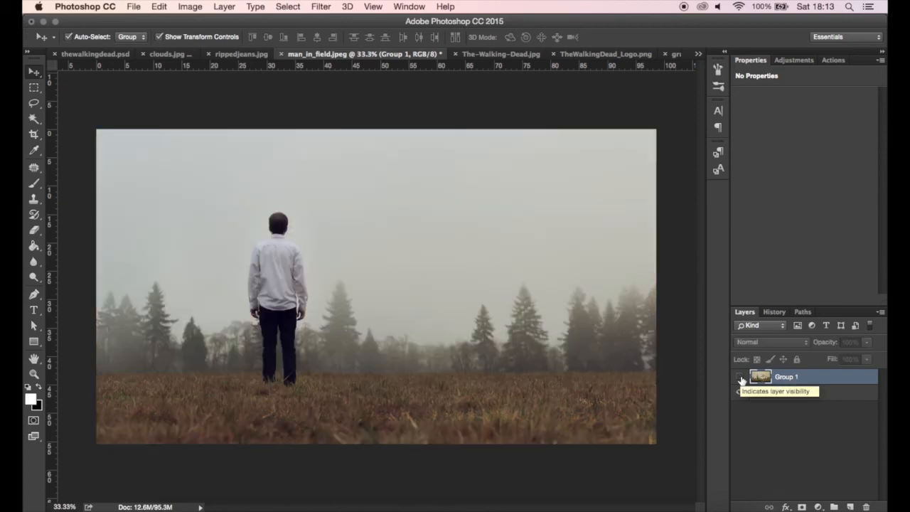
left_click(740, 377)
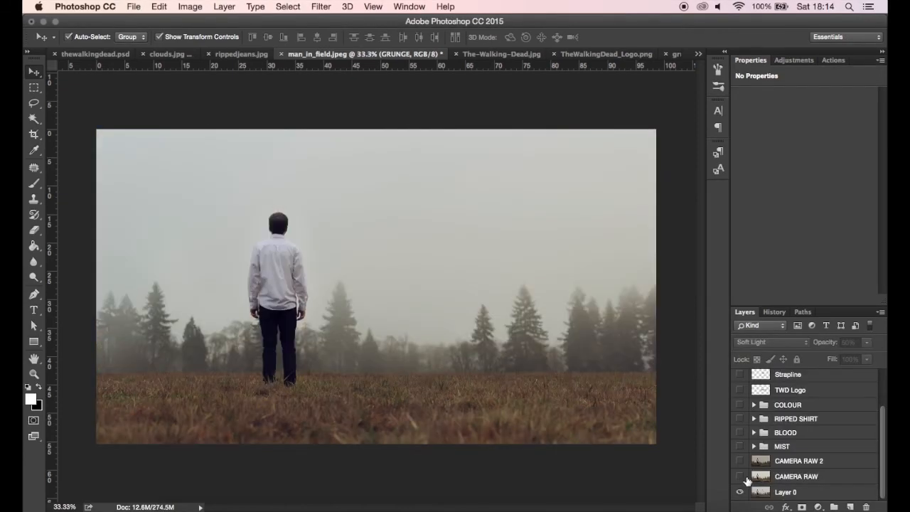
Make the two CAMERA RAW layers and the MIST, BLOOD and RIPPED SHIRT groups visible one by one, expanding the groups
left_click(740, 476)
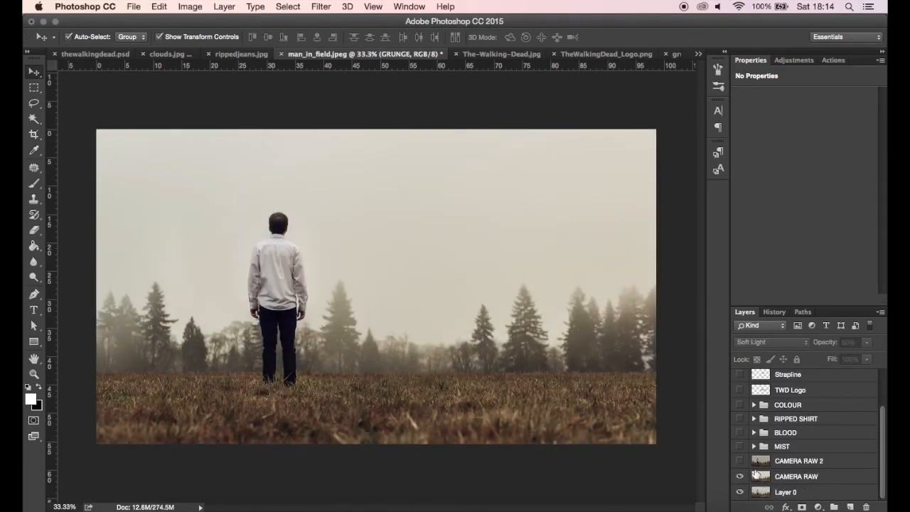
left_click(741, 461)
left_click(754, 447)
left_click(741, 400)
left_click(754, 386)
left_click(741, 387)
mouse_move(883, 413)
left_mouse_down()
mouse_move(884, 401)
mouse_move(883, 413)
left_mouse_up()
left_click(754, 406)
left_click(741, 406)
Expand the COLOUR group and show it, followed by the TWD Logo, Strapline, HIGH PASS and lower GRUNGE layers
left_click(754, 392)
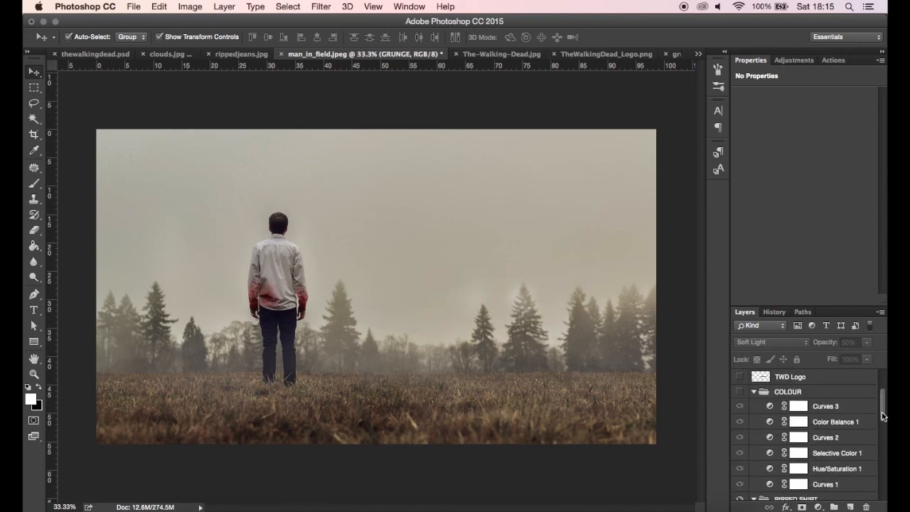
left_click(741, 391)
scroll(741, 399, "up", 2)
left_click(741, 439)
left_click(740, 424)
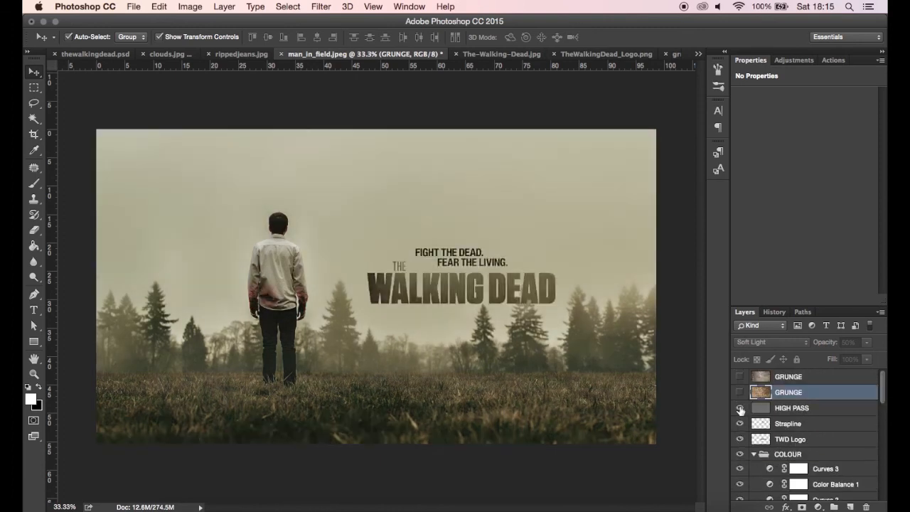
left_click(740, 408)
left_click(741, 392)
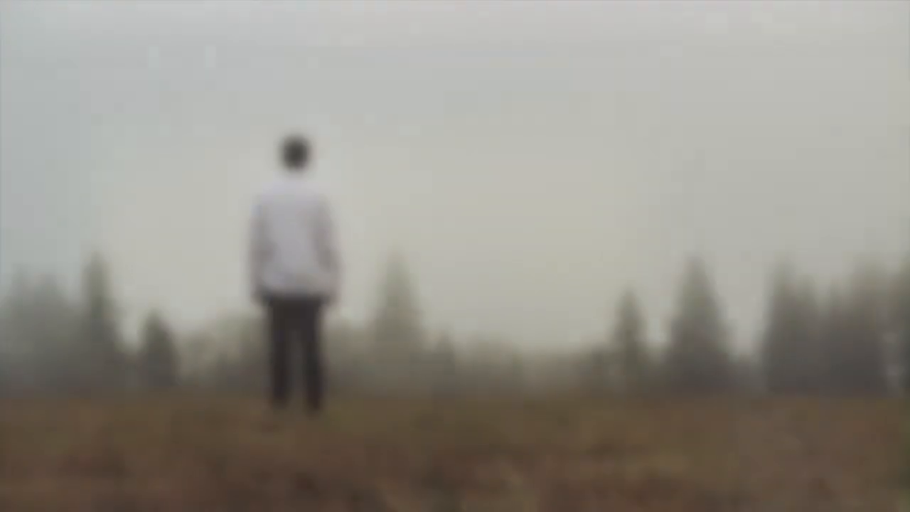